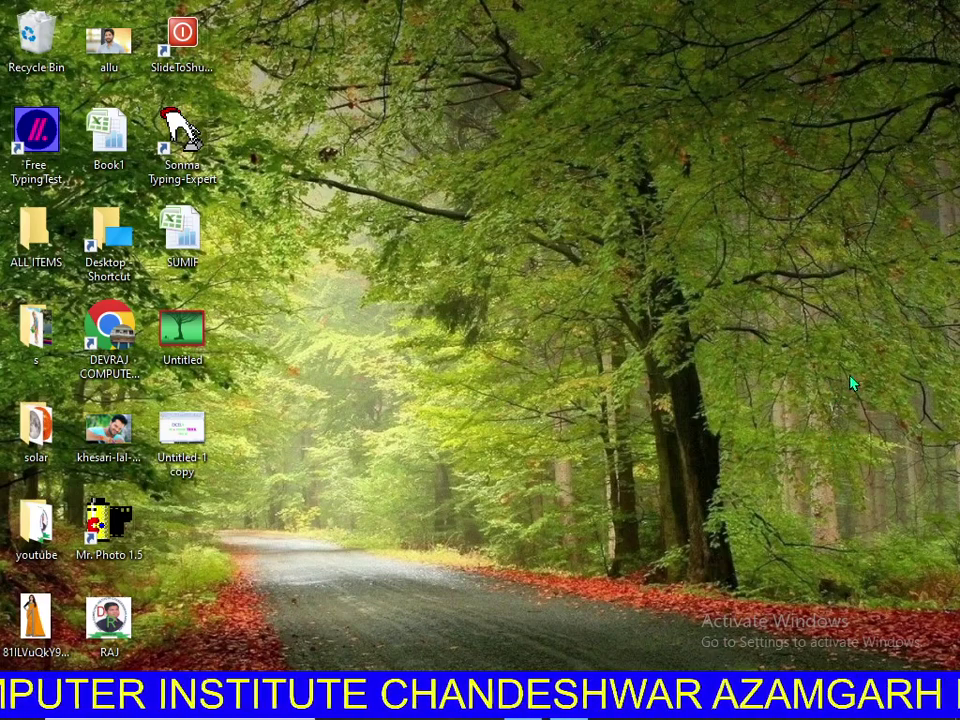
# Refresh the Windows desktop twice from its context menu.
pyautogui.rightClick(853, 382)
pyautogui.click(881, 437)
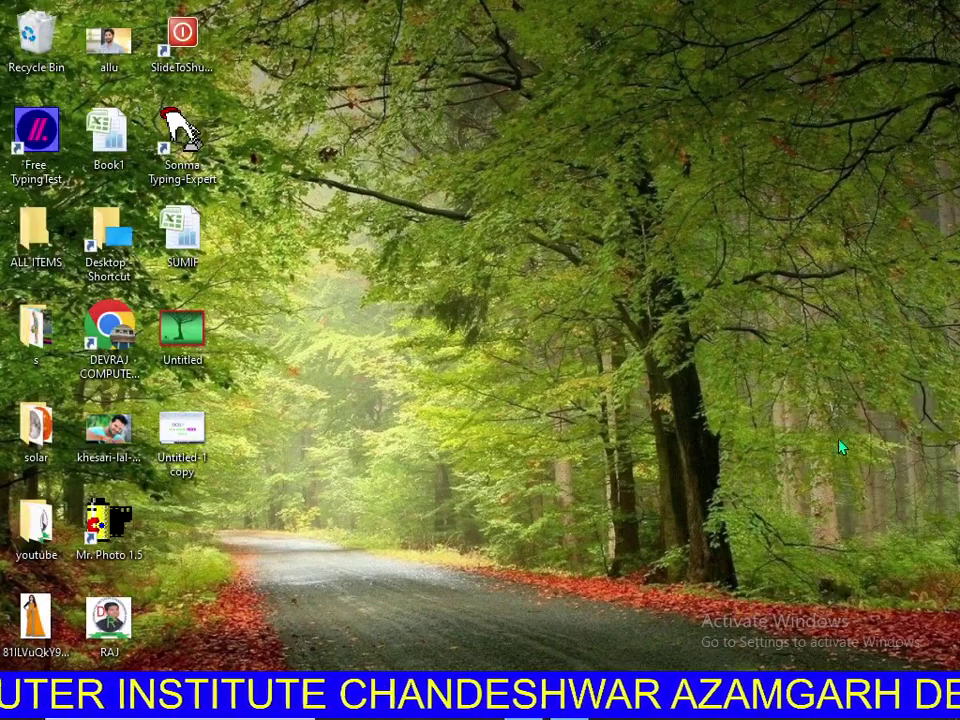
pyautogui.rightClick(687, 273)
pyautogui.click(742, 330)
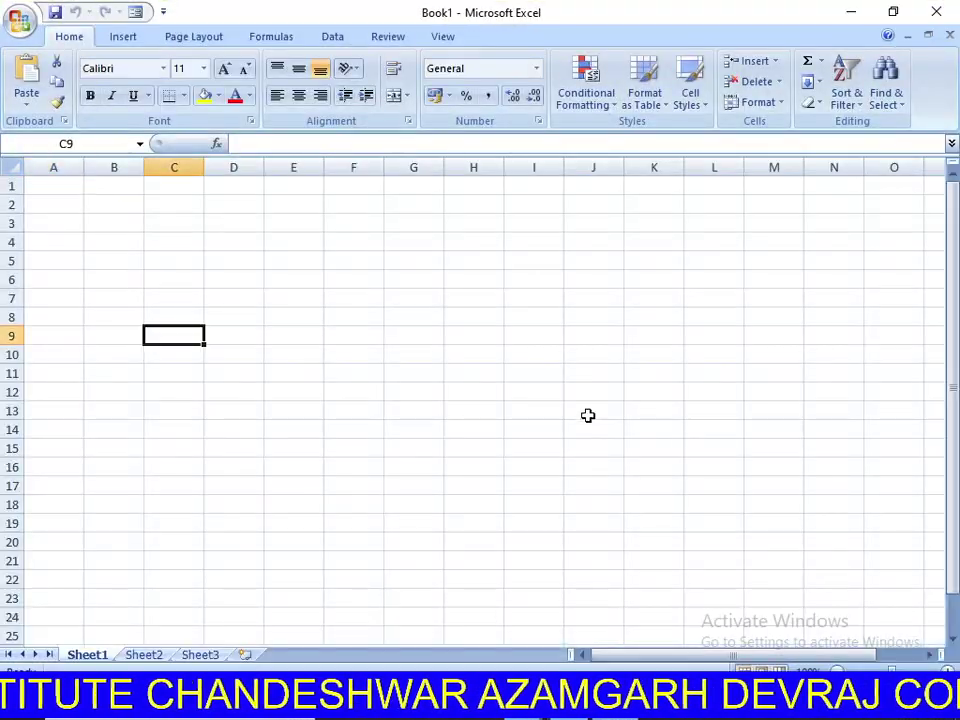
# Enter the number 1 in cell B2.
pyautogui.click(588, 415)
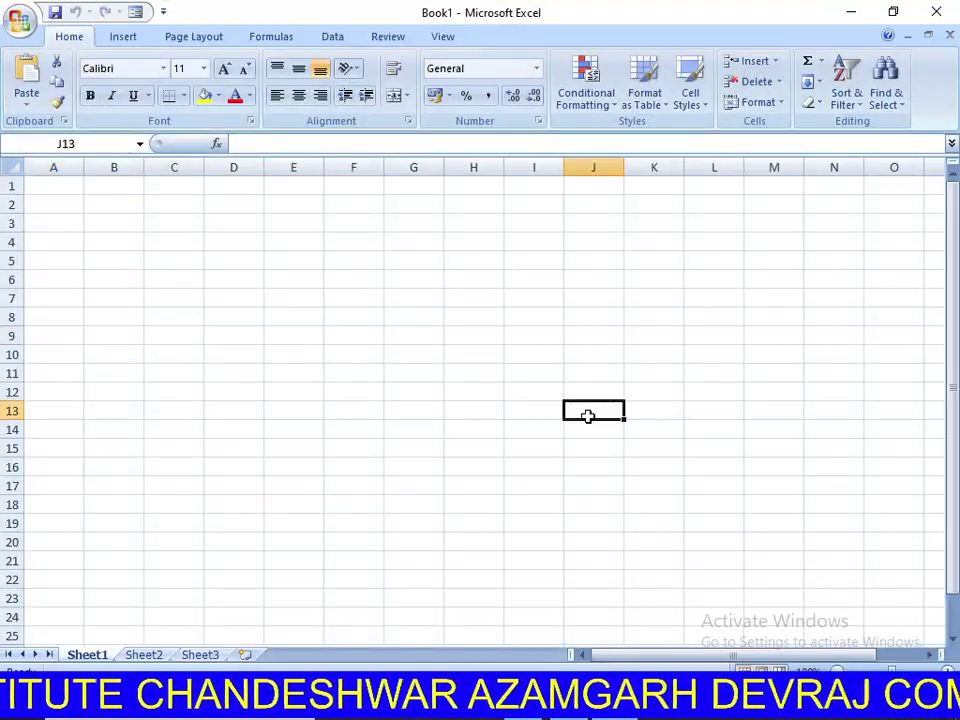
pyautogui.click(86, 196)
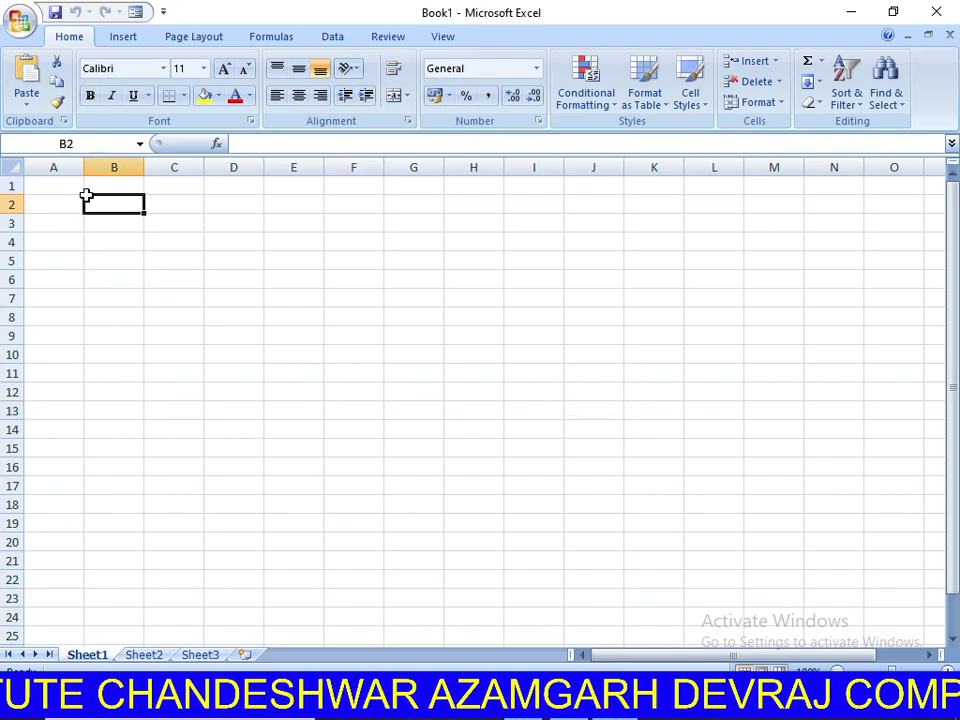
pyautogui.write('1')
pyautogui.click(209, 305)
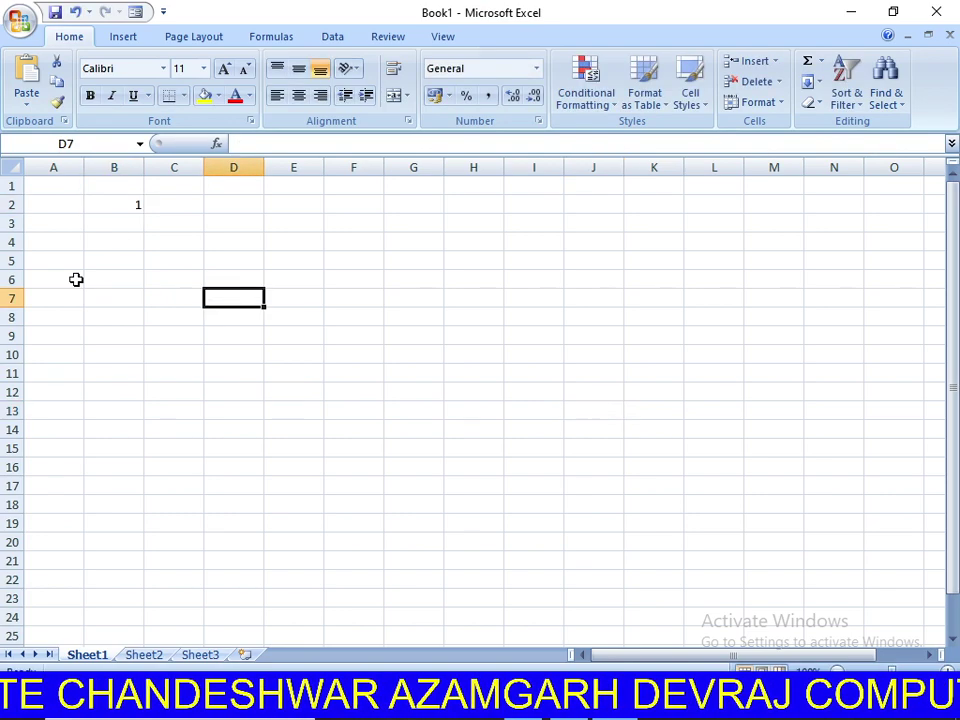
pyautogui.click(138, 440)
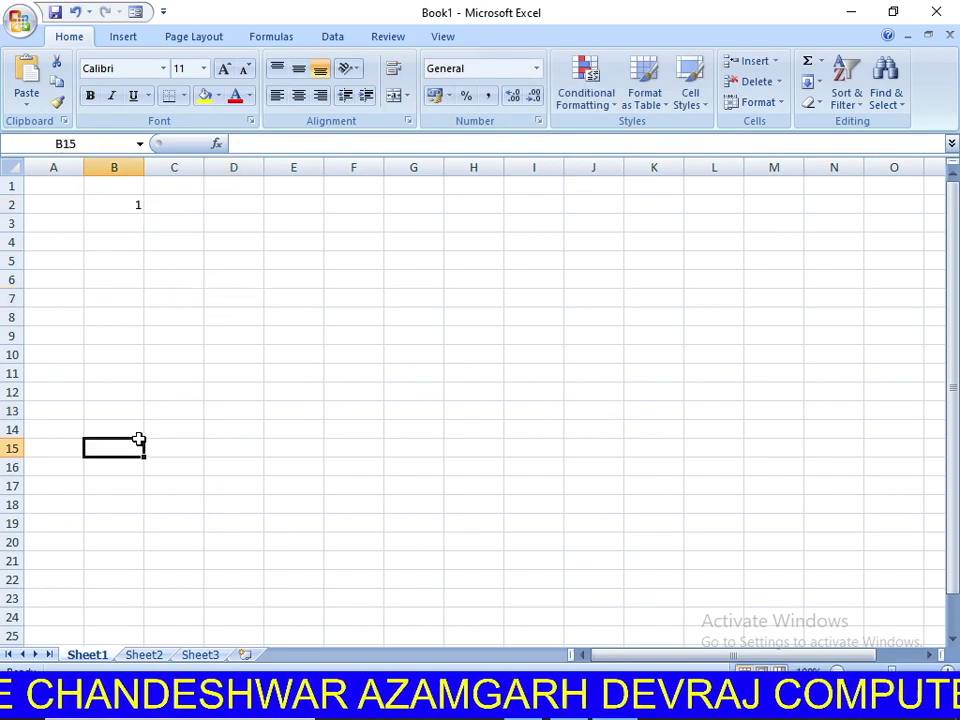
pyautogui.click(106, 283)
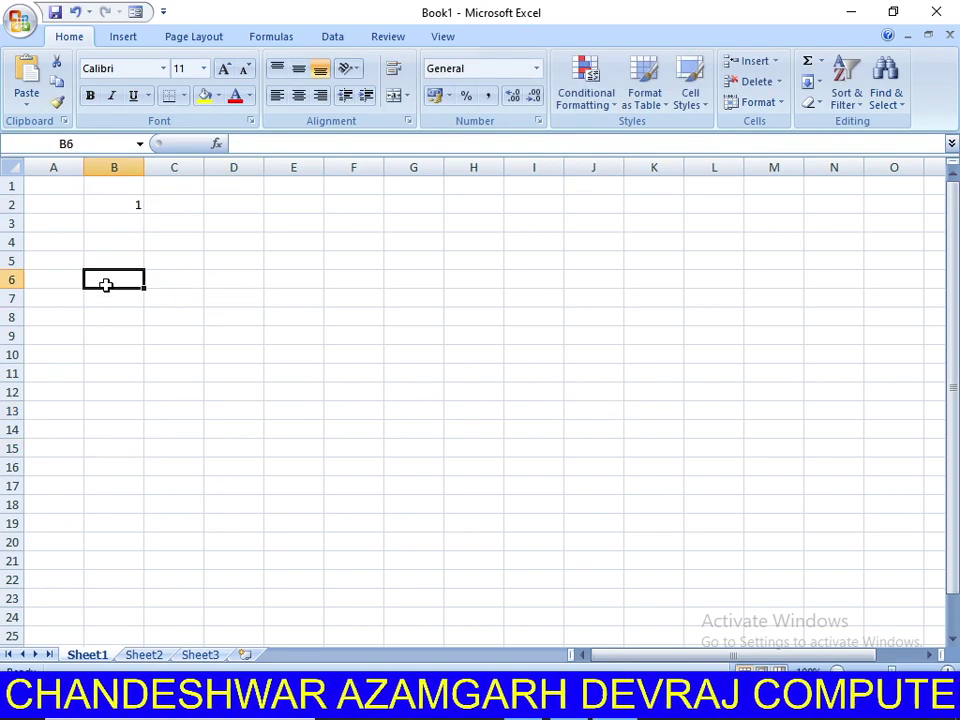
pyautogui.click(294, 338)
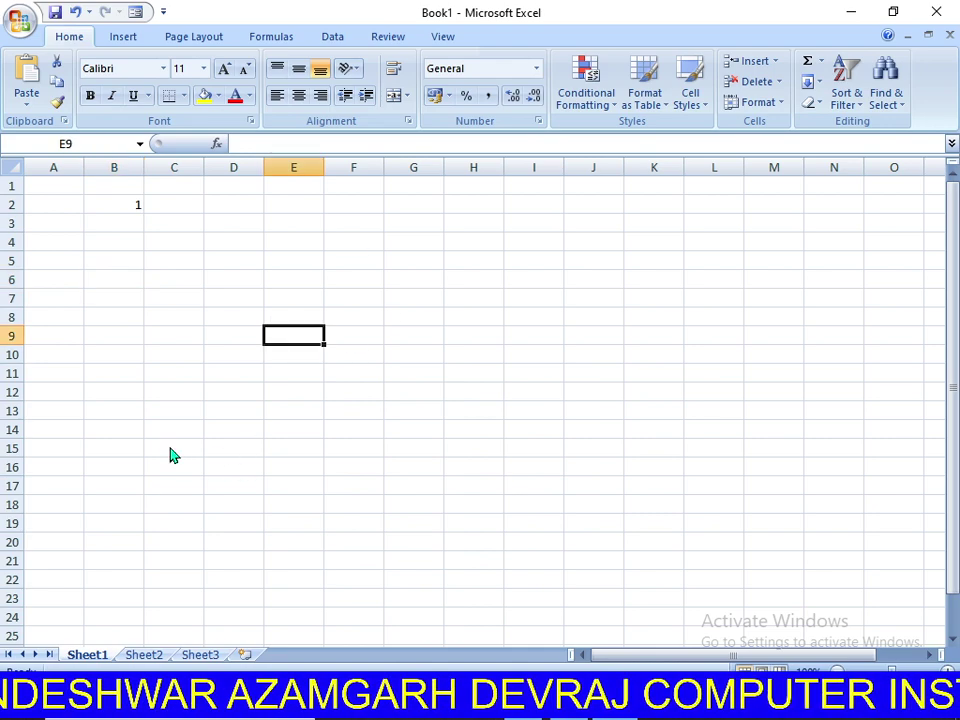
# Enter RAM in B5 and YADAV in F6, then begin a formula in C15.
pyautogui.click(108, 266)
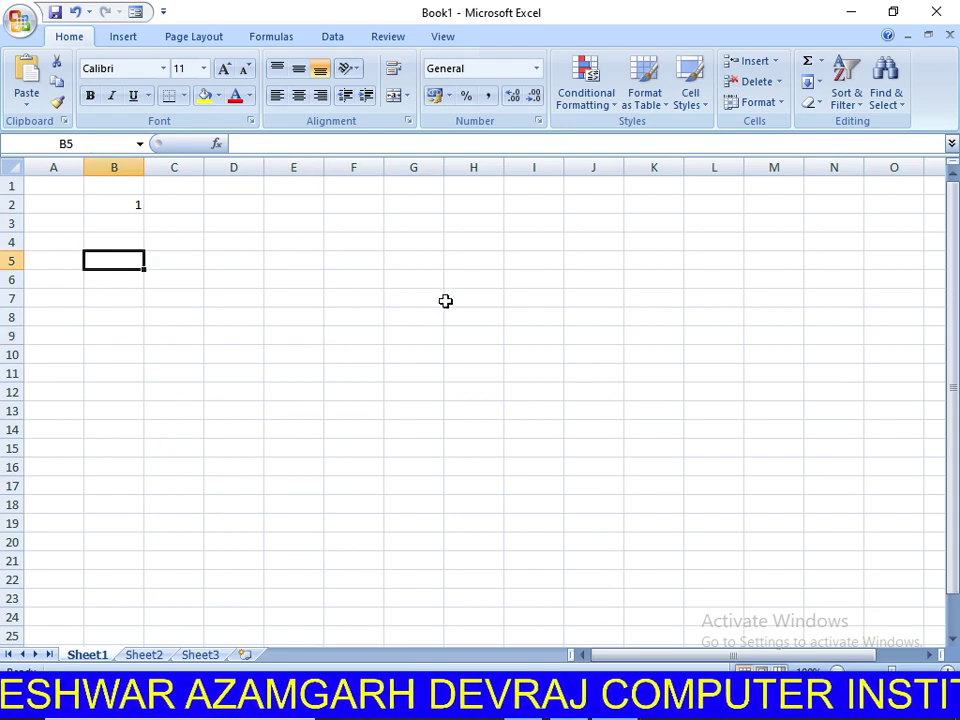
pyautogui.write('RAM')
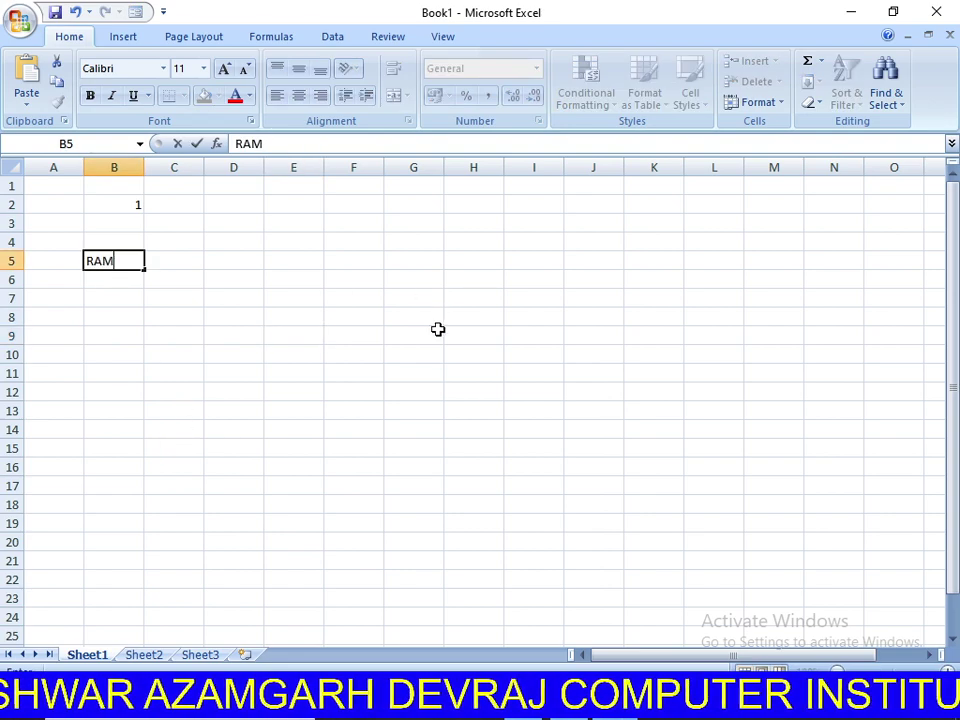
pyautogui.click(360, 280)
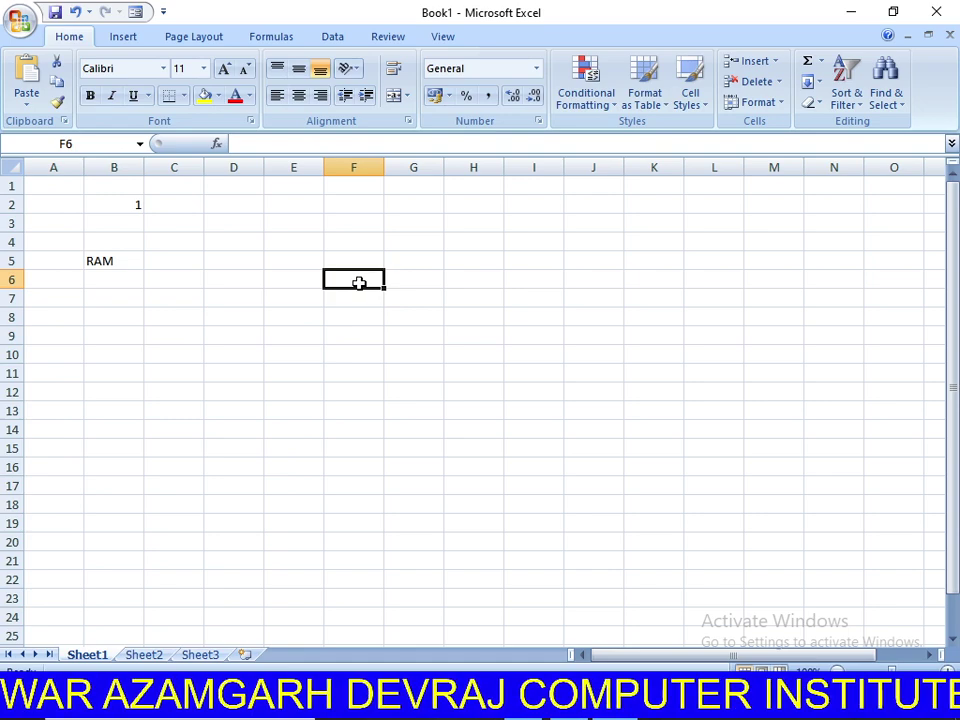
pyautogui.write('YADAV')
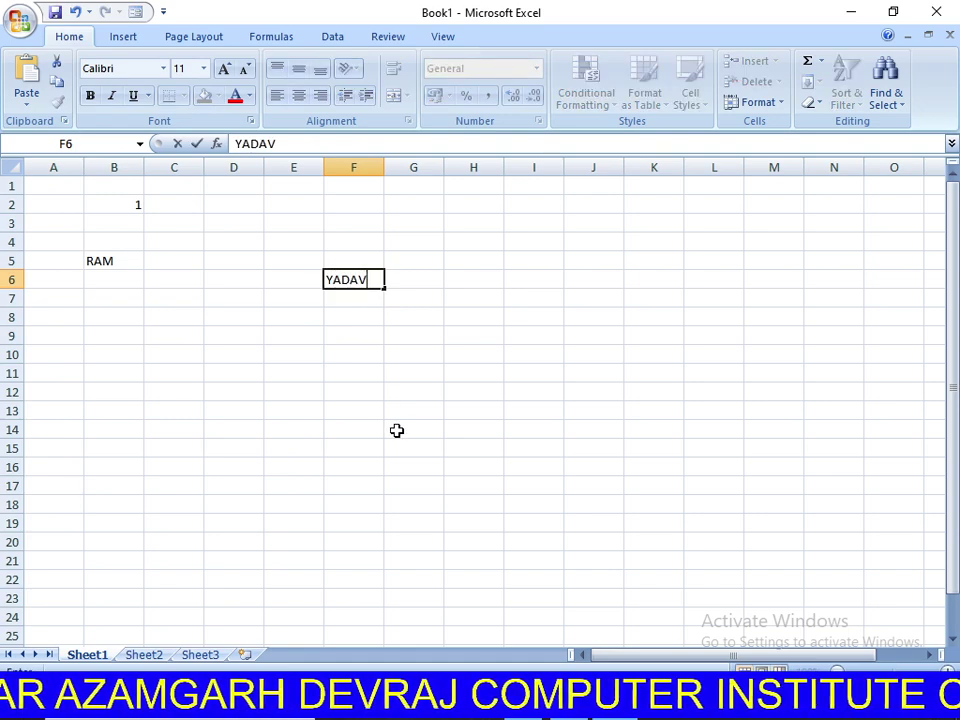
pyautogui.click(396, 430)
pyautogui.click(100, 256)
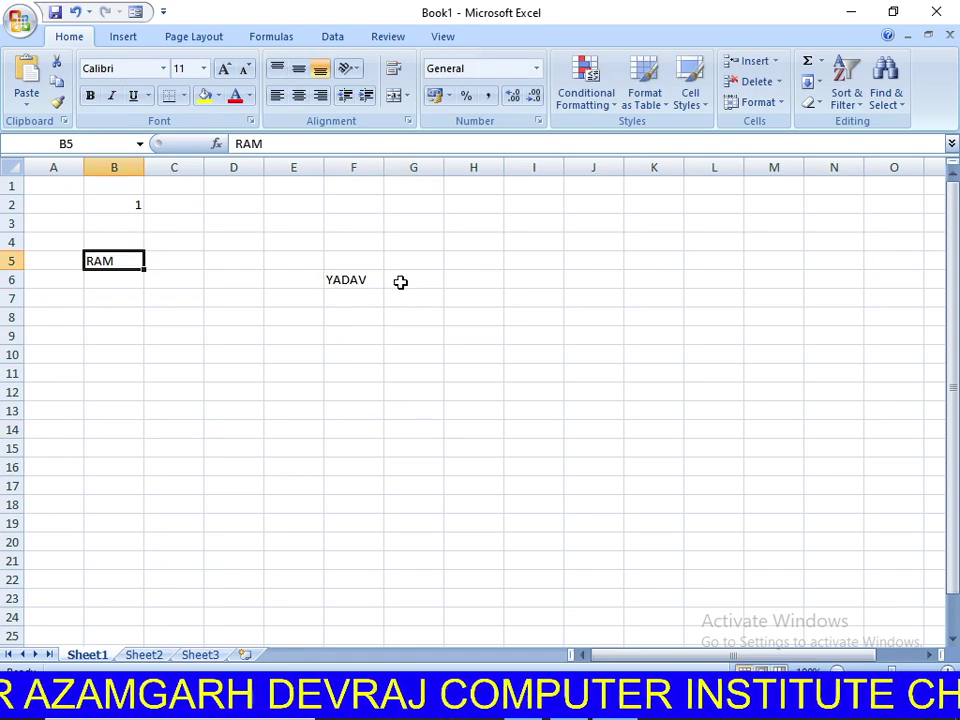
pyautogui.click(360, 279)
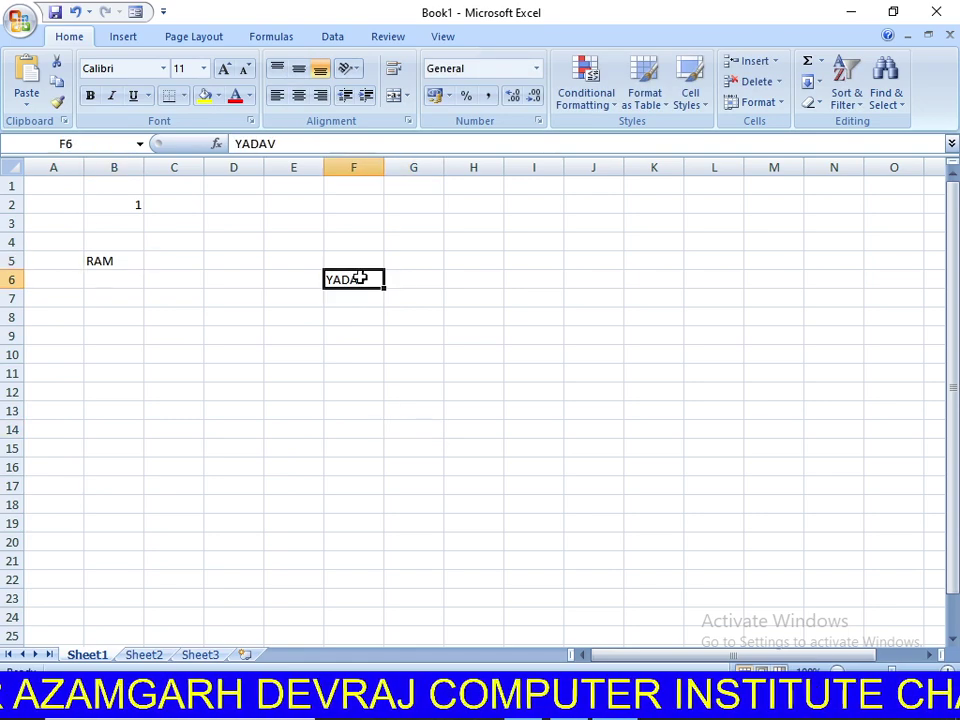
pyautogui.click(197, 455)
pyautogui.write('=')
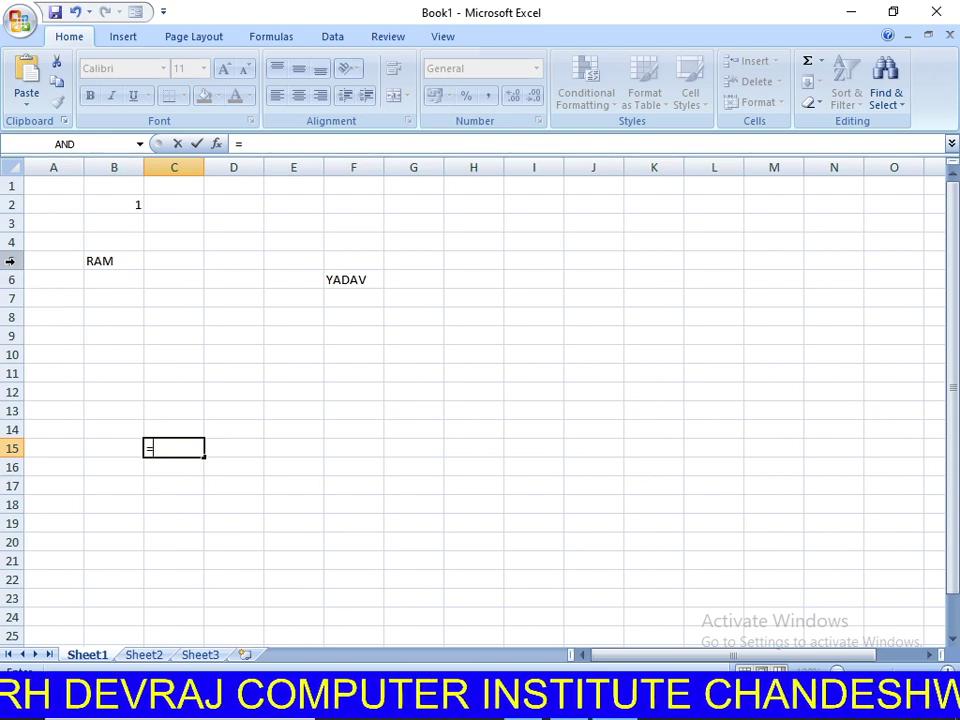
pyautogui.click(113, 263)
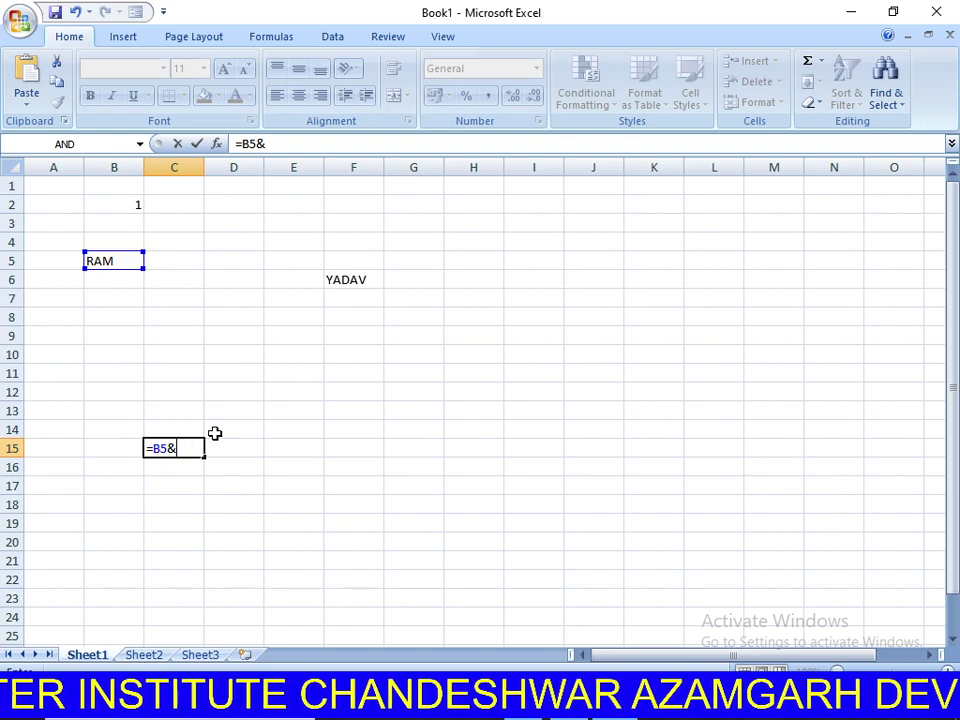
pyautogui.click(335, 282)
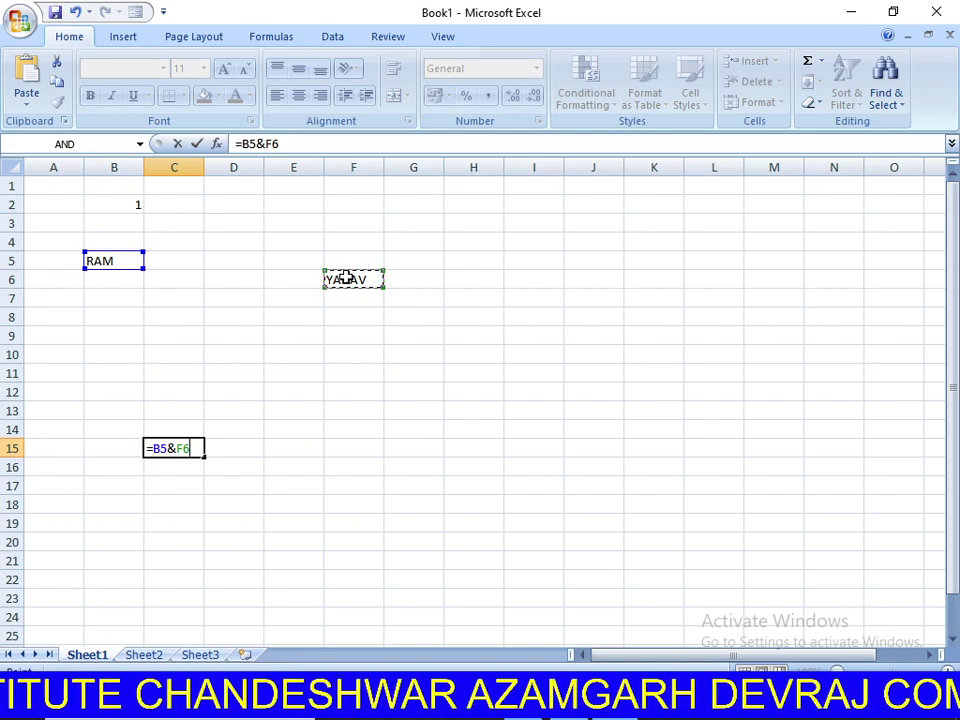
pyautogui.press('Return')
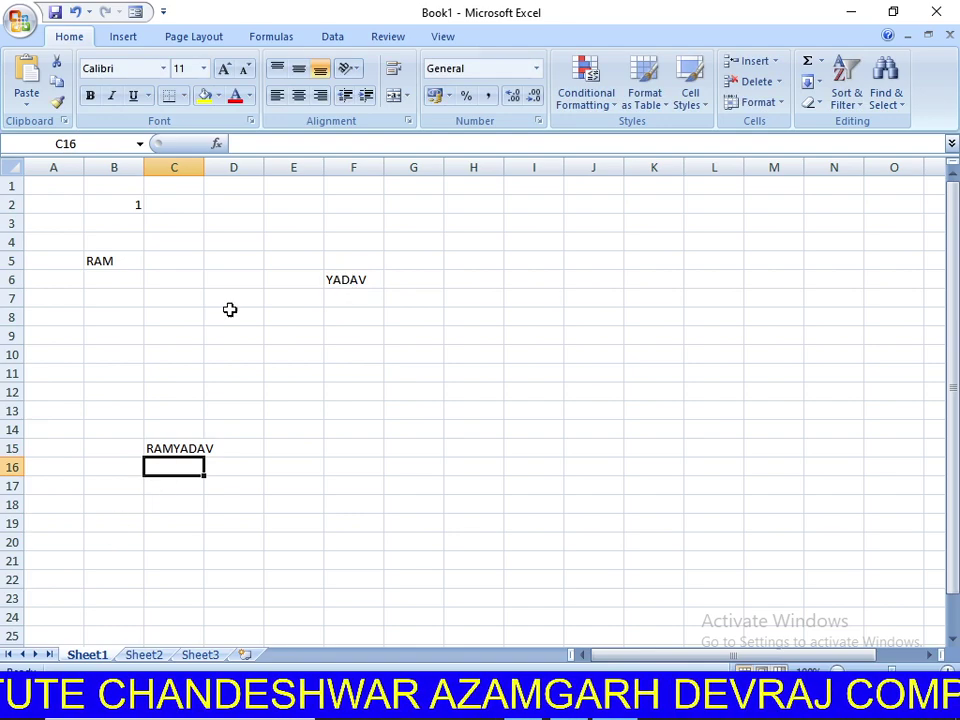
pyautogui.moveTo(206, 170); pyautogui.dragTo(240, 170)
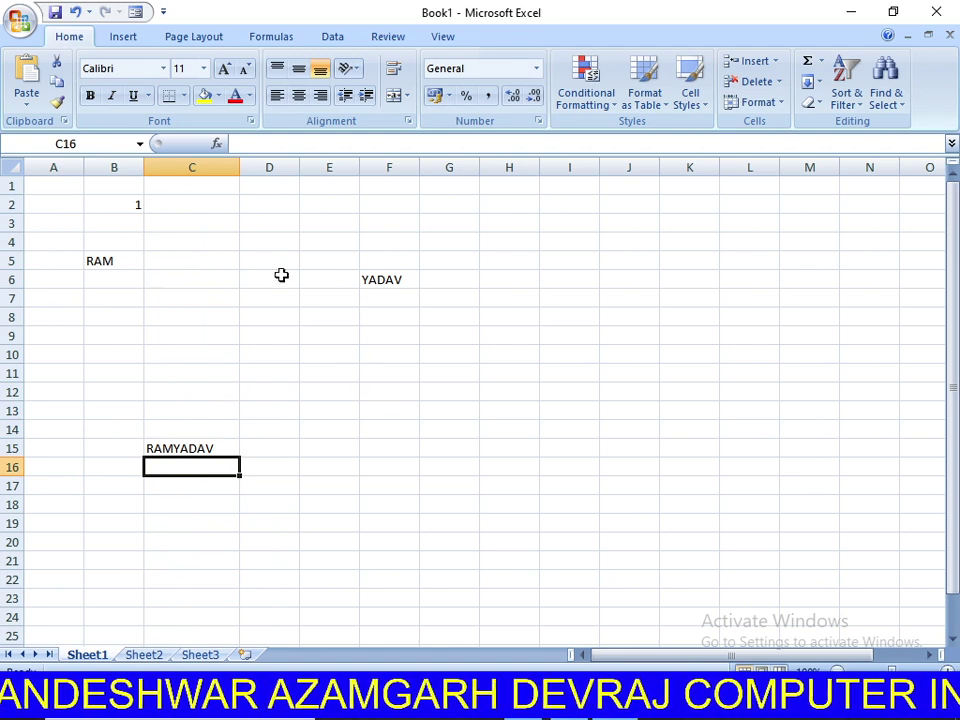
# Clear A4:G8 and enter R in B4, A in D5 and M in B10.
pyautogui.moveTo(450, 317); pyautogui.dragTo(8, 240)
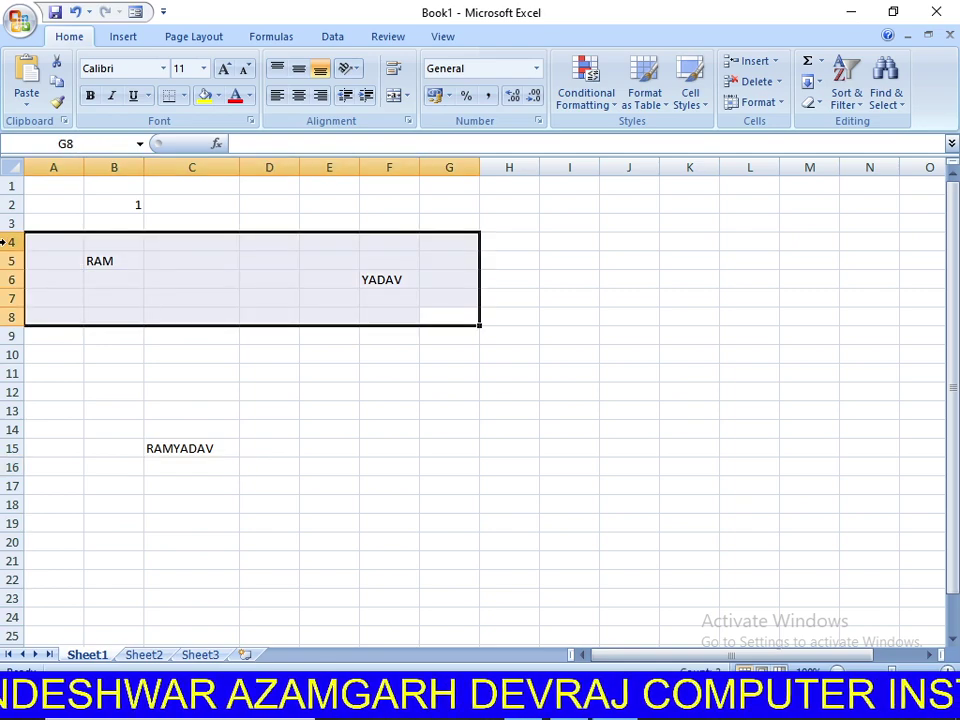
pyautogui.press('Delete')
pyautogui.click(131, 246)
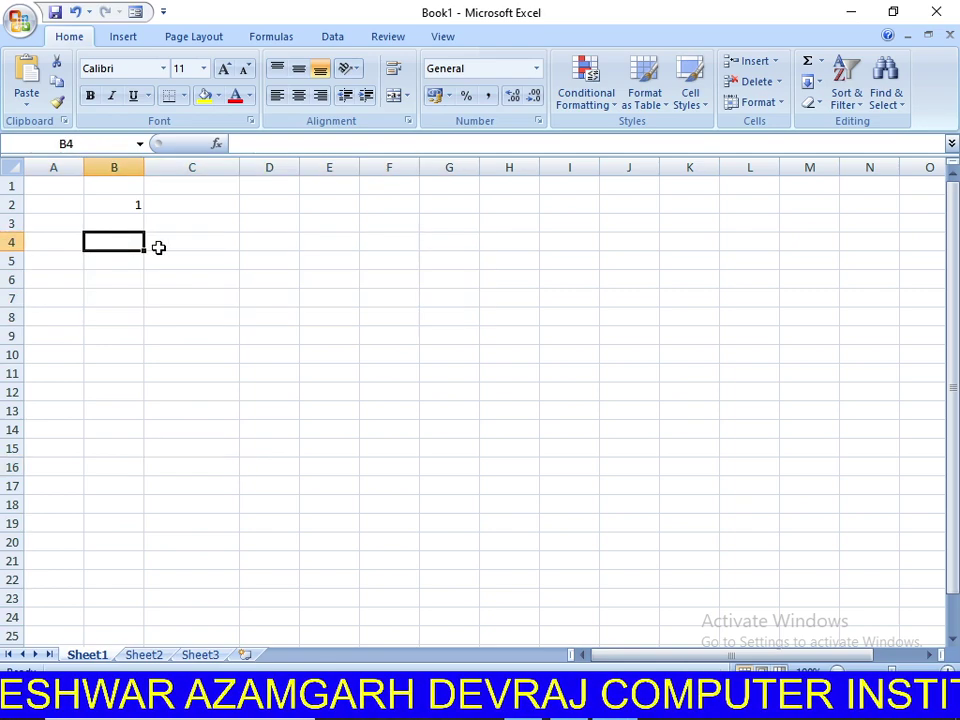
pyautogui.write('RT')
pyautogui.press('BackSpace')
pyautogui.click(292, 264)
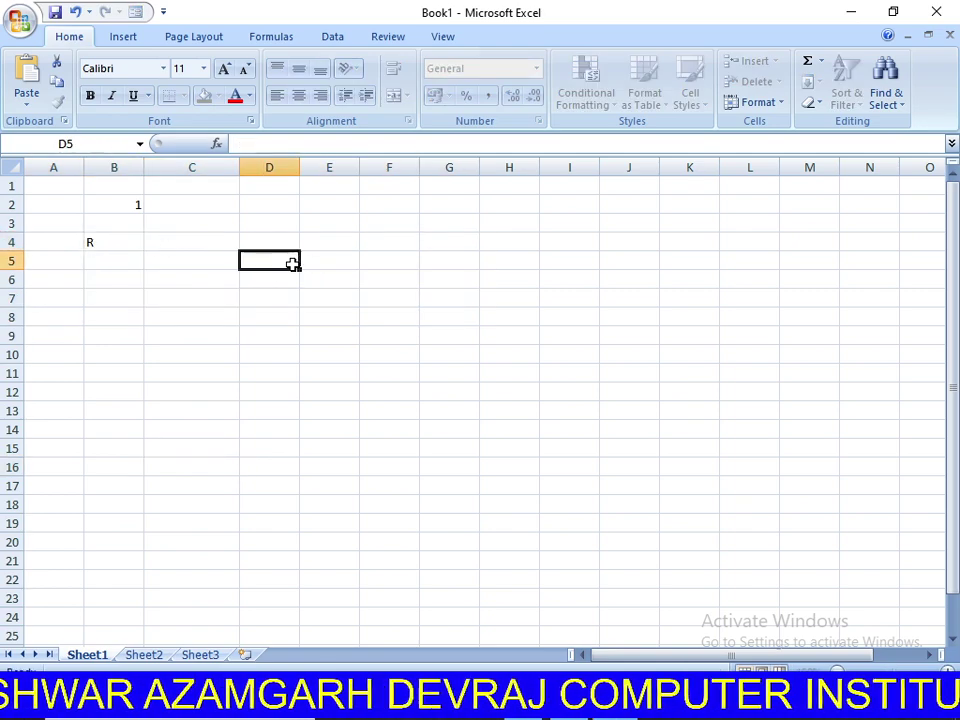
pyautogui.write('A')
pyautogui.moveTo(261, 336); pyautogui.dragTo(137, 347)
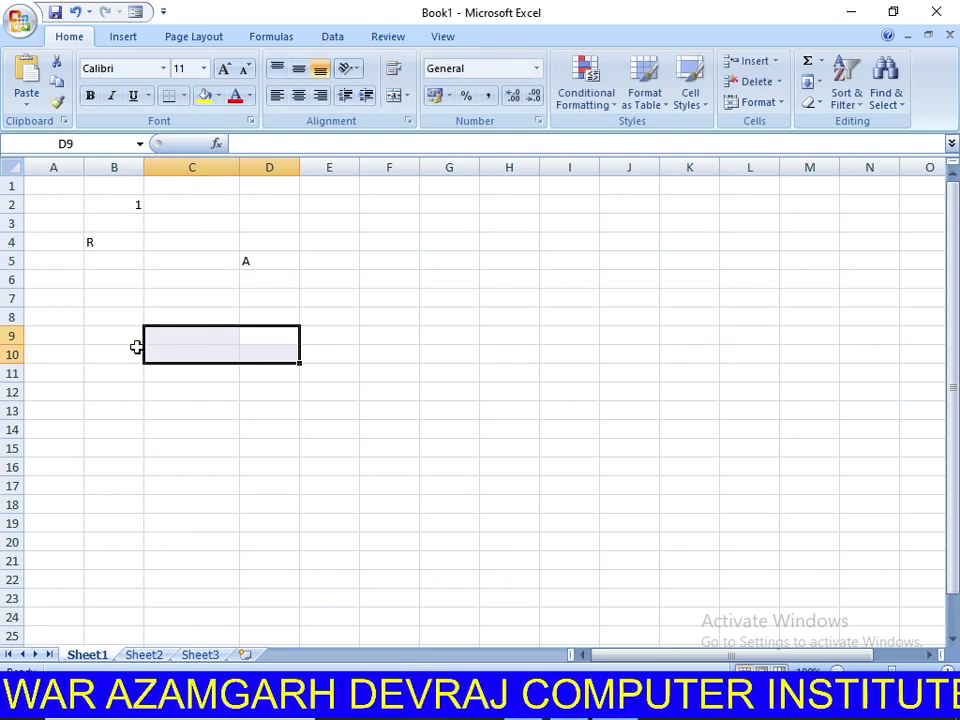
pyautogui.click(138, 349)
pyautogui.write('M')
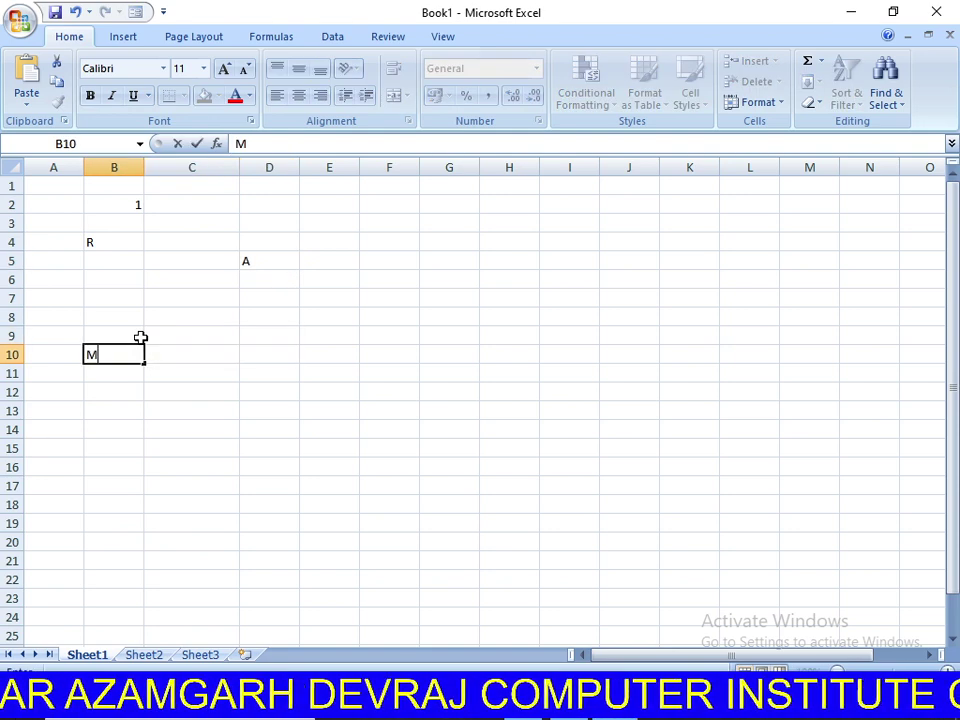
pyautogui.press('Return')
# Enter =B4&D5&B10 in C16 so it displays RAM.
pyautogui.click(227, 460)
pyautogui.write('=')
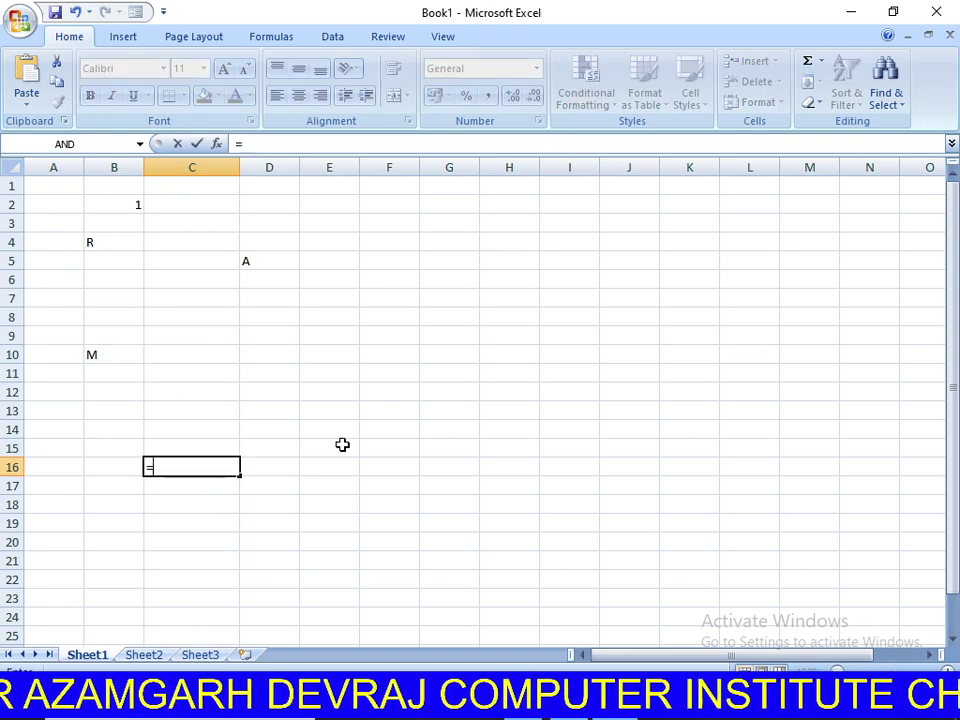
pyautogui.click(104, 249)
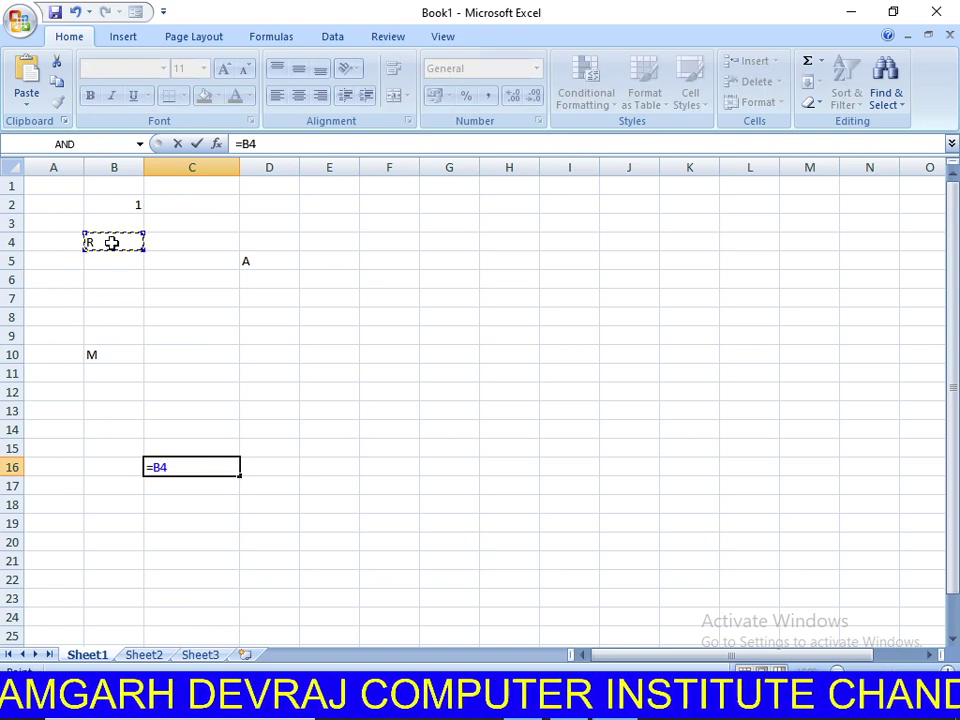
pyautogui.write('&')
pyautogui.click(268, 263)
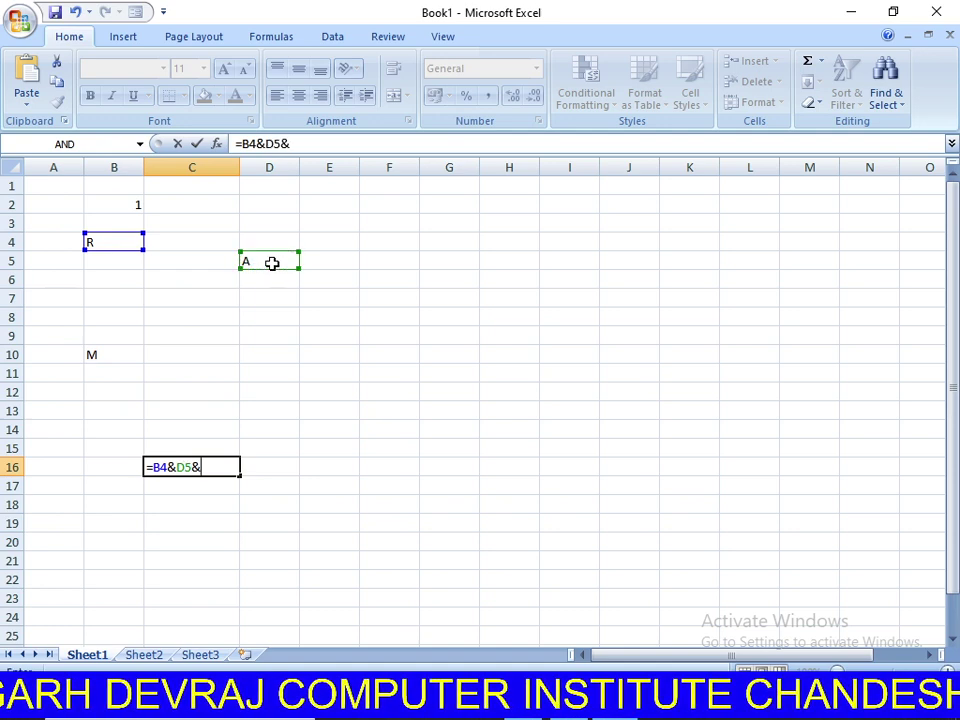
pyautogui.click(104, 356)
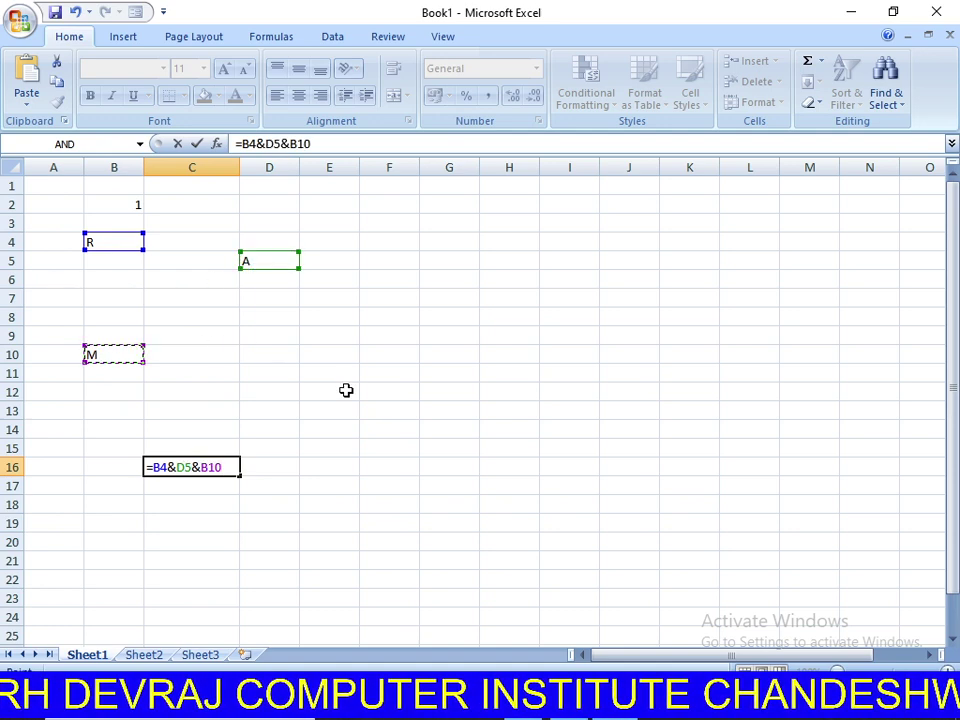
pyautogui.press('Return')
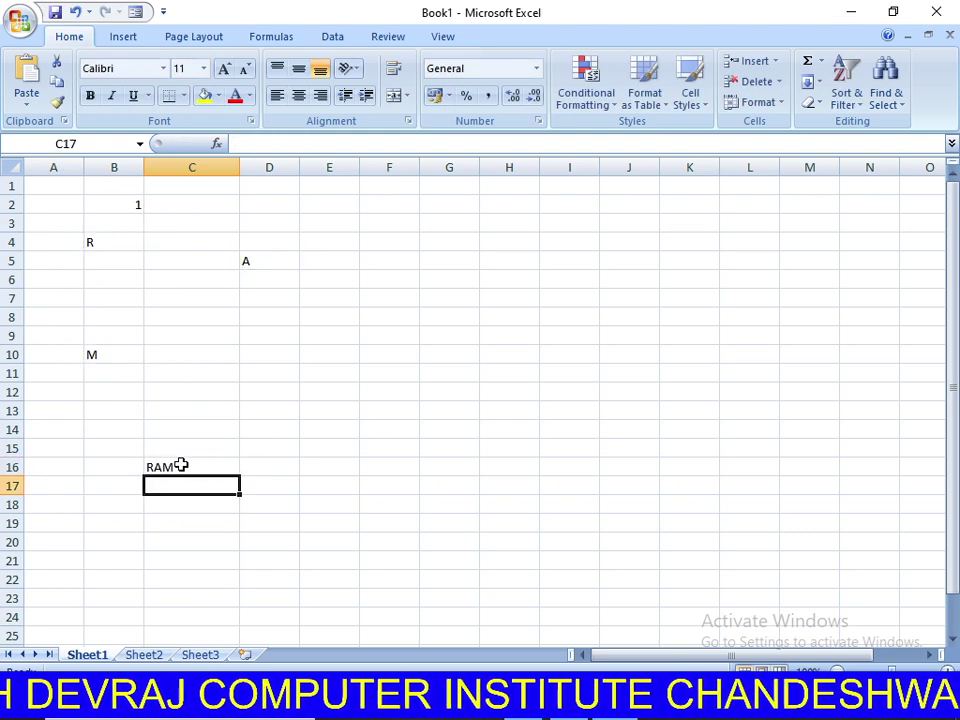
pyautogui.click(183, 465)
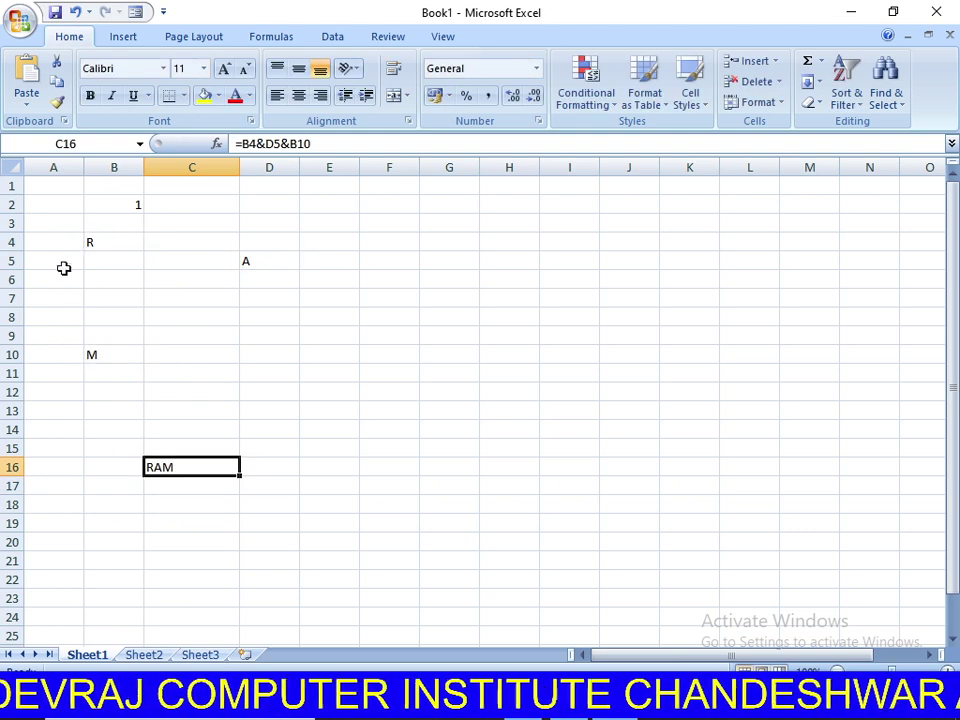
# Clear A1:E12, enter 2 in B2, and check C16's formula now showing blank.
pyautogui.click(91, 245)
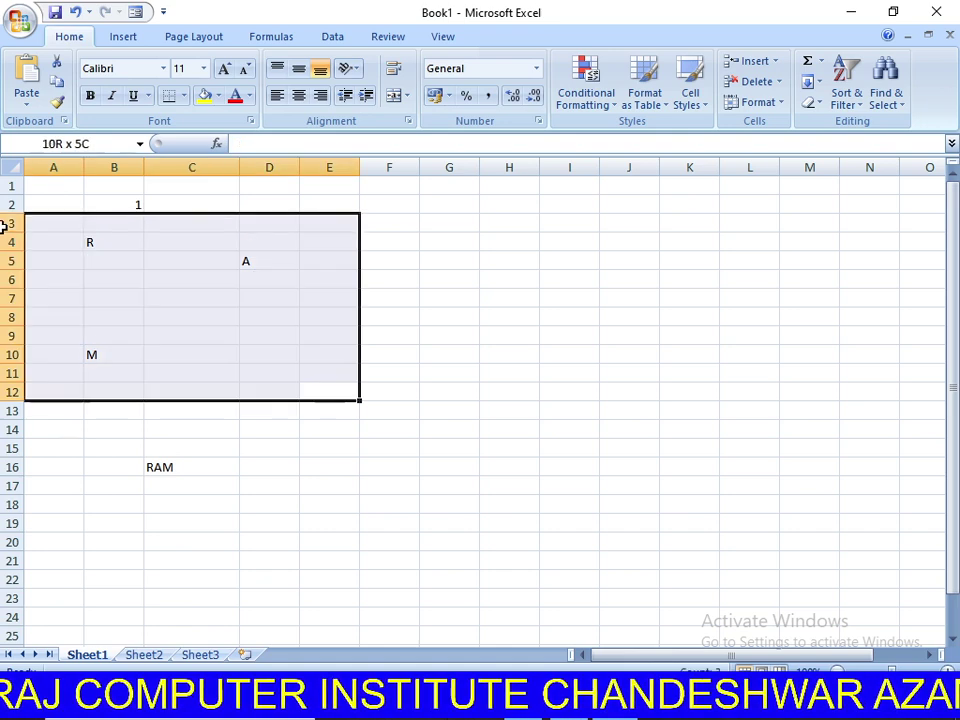
pyautogui.moveTo(330, 395); pyautogui.dragTo(5, 185)
pyautogui.press('Delete')
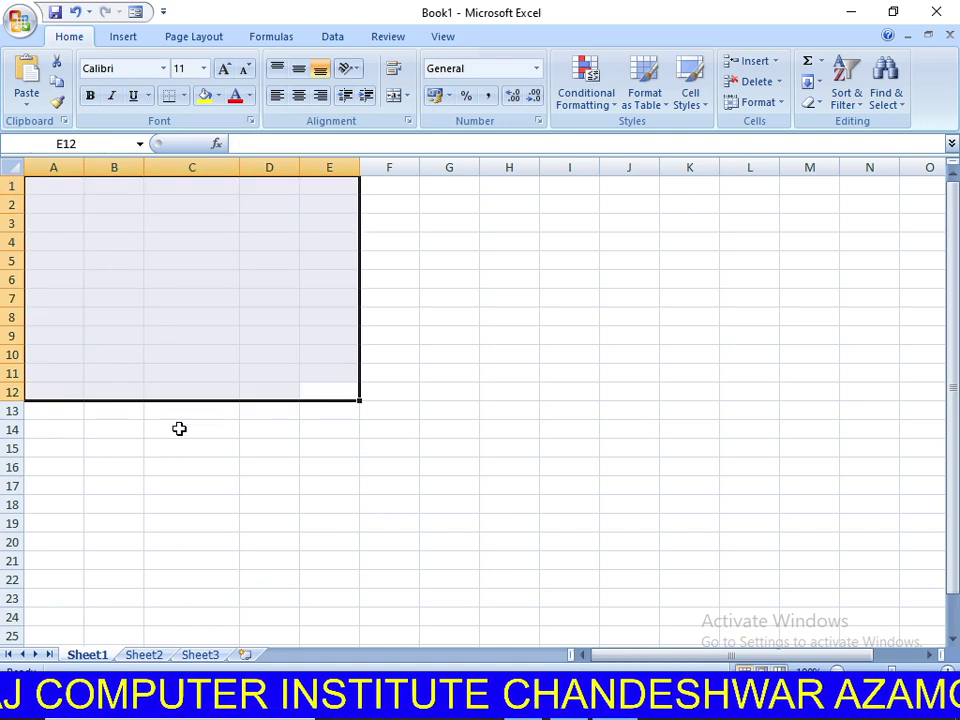
pyautogui.click(211, 493)
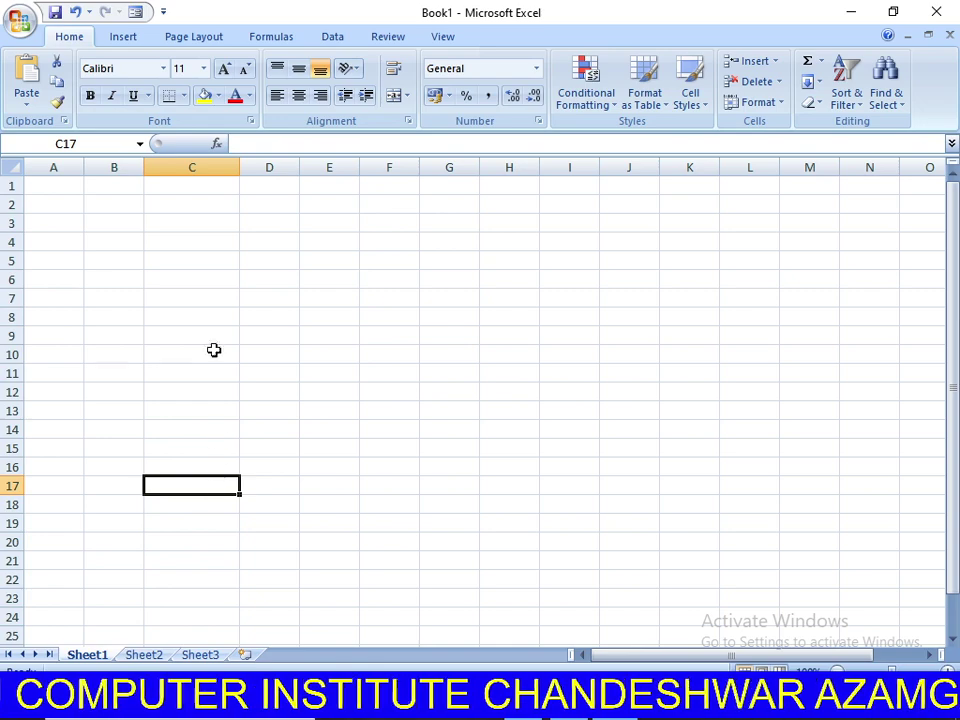
pyautogui.click(125, 205)
pyautogui.write('2')
pyautogui.click(214, 467)
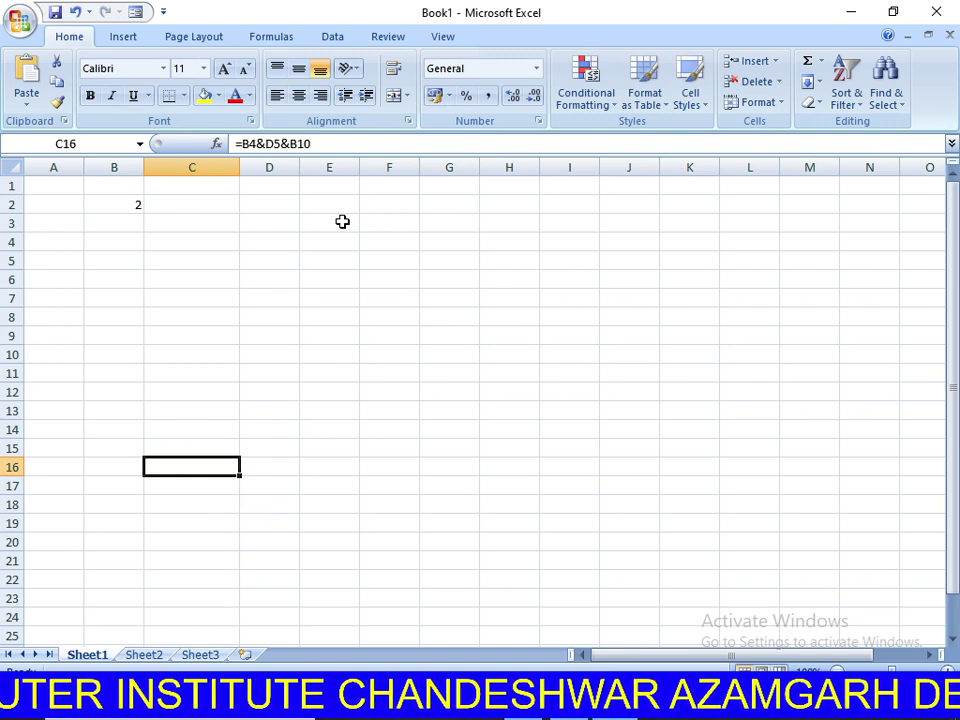
pyautogui.moveTo(355, 229); pyautogui.dragTo(353, 268)
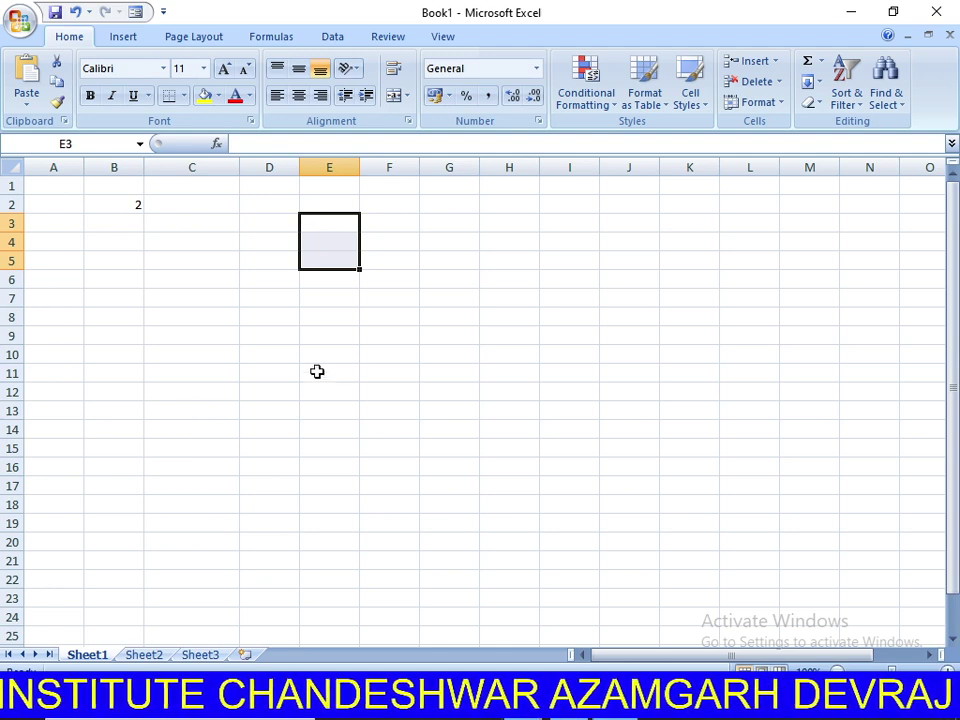
pyautogui.click(403, 357)
pyautogui.click(160, 470)
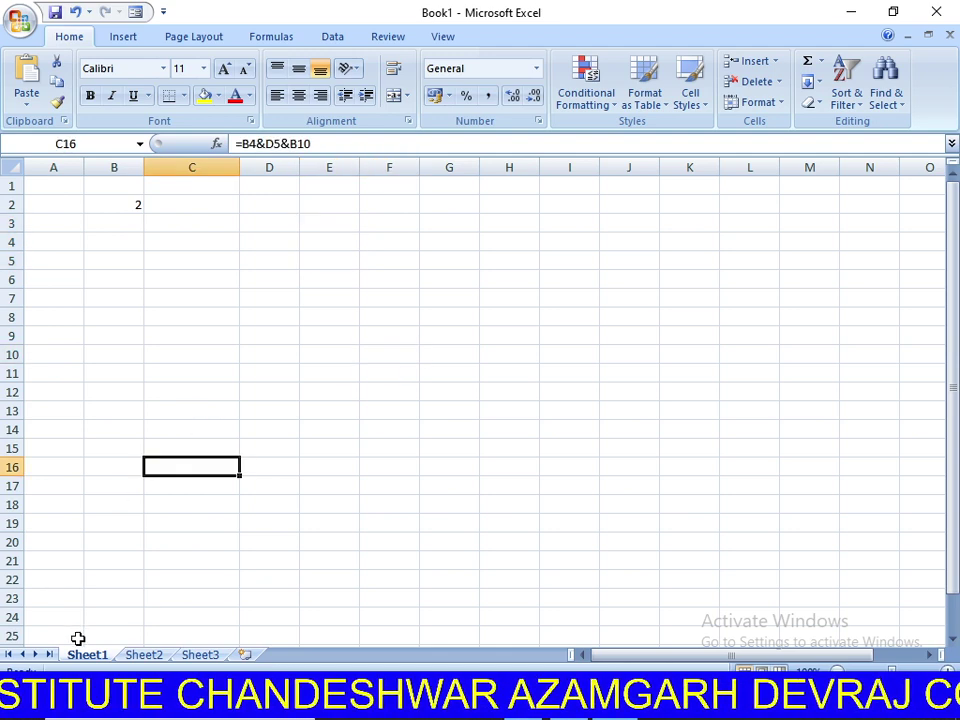
# Group Sheet2 with Sheet1 and enter RAM in B5 on both sheets.
pyautogui.click(145, 656)
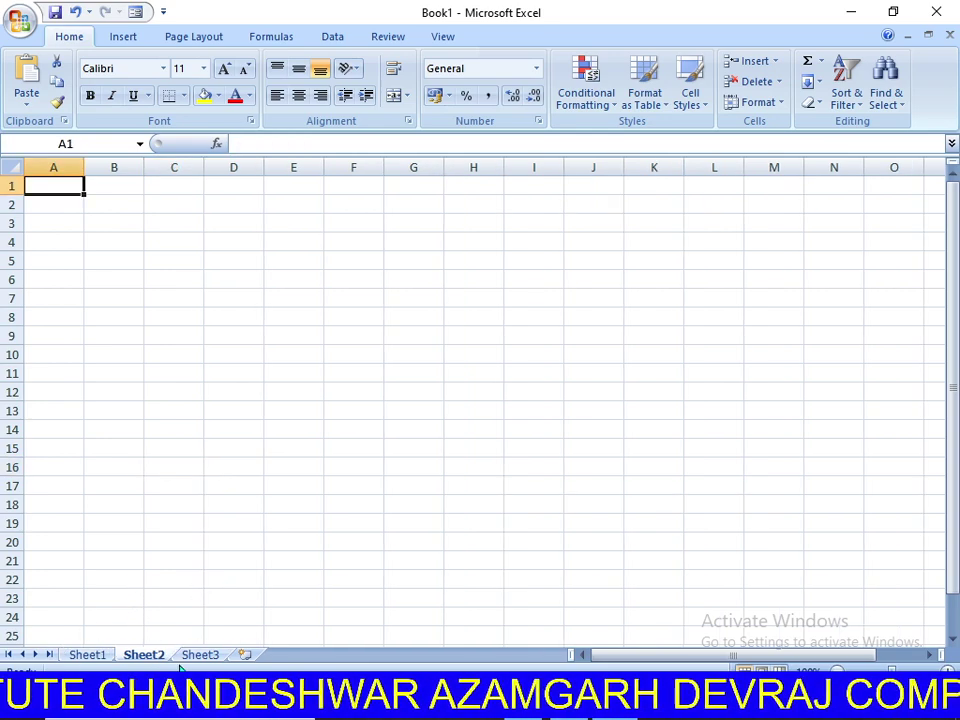
pyautogui.click(293, 392)
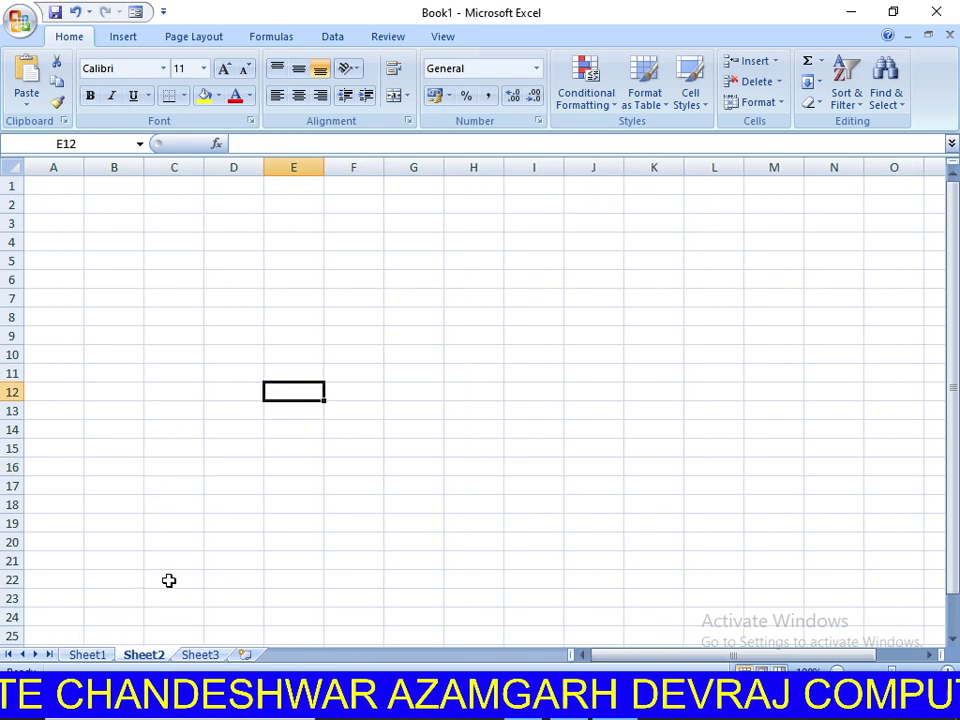
pyautogui.hotkey('ctrl', 'pageup')
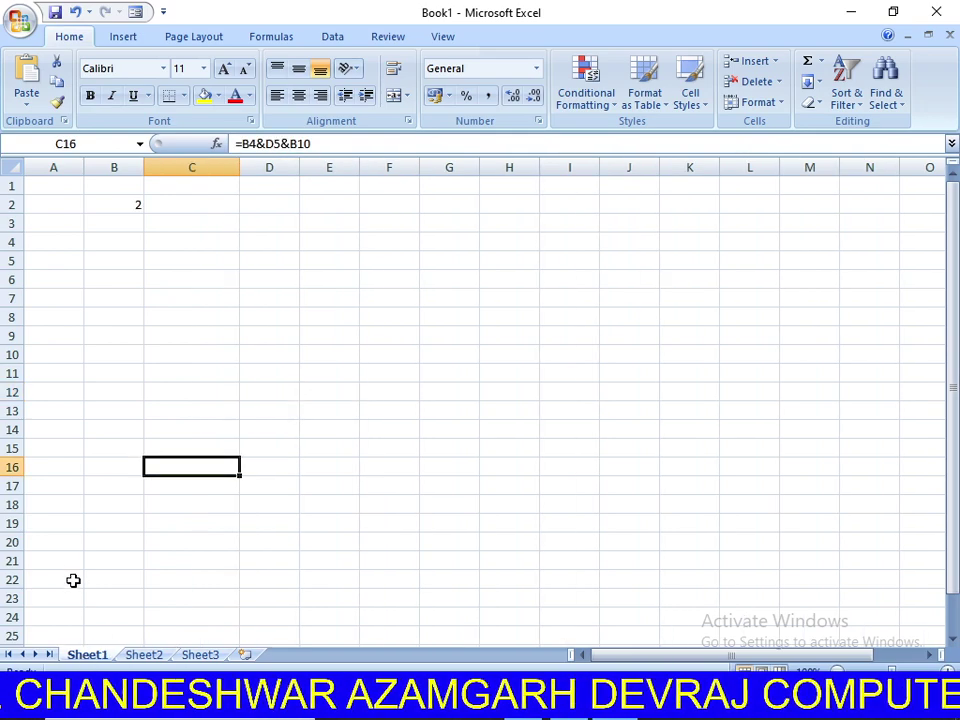
pyautogui.keyDown('ctrl'); pyautogui.click(142, 656); pyautogui.keyUp('ctrl')
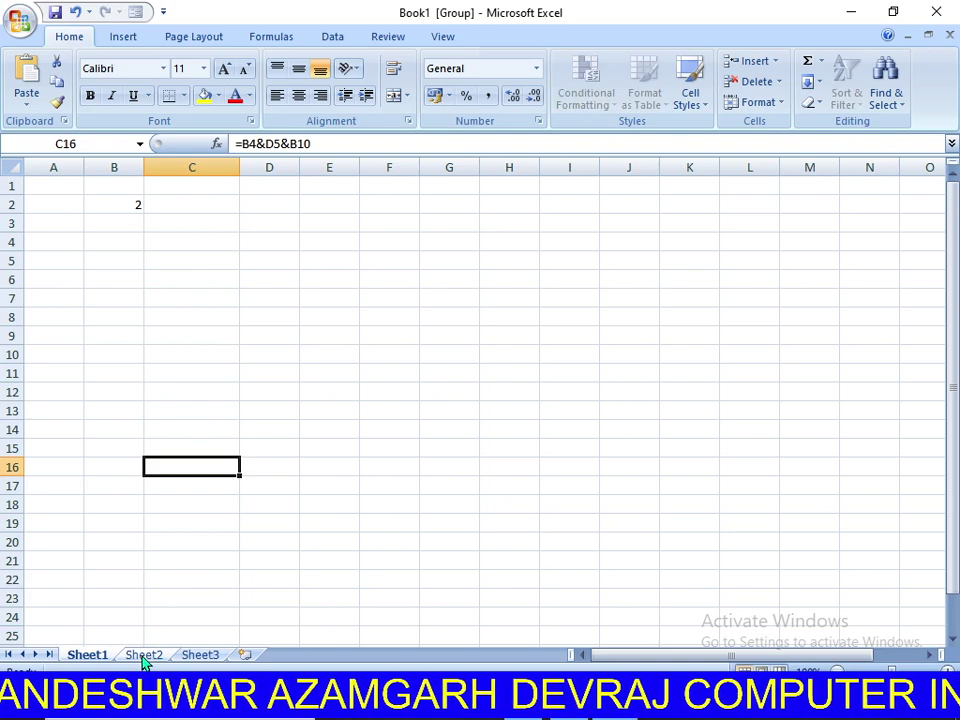
pyautogui.click(116, 264)
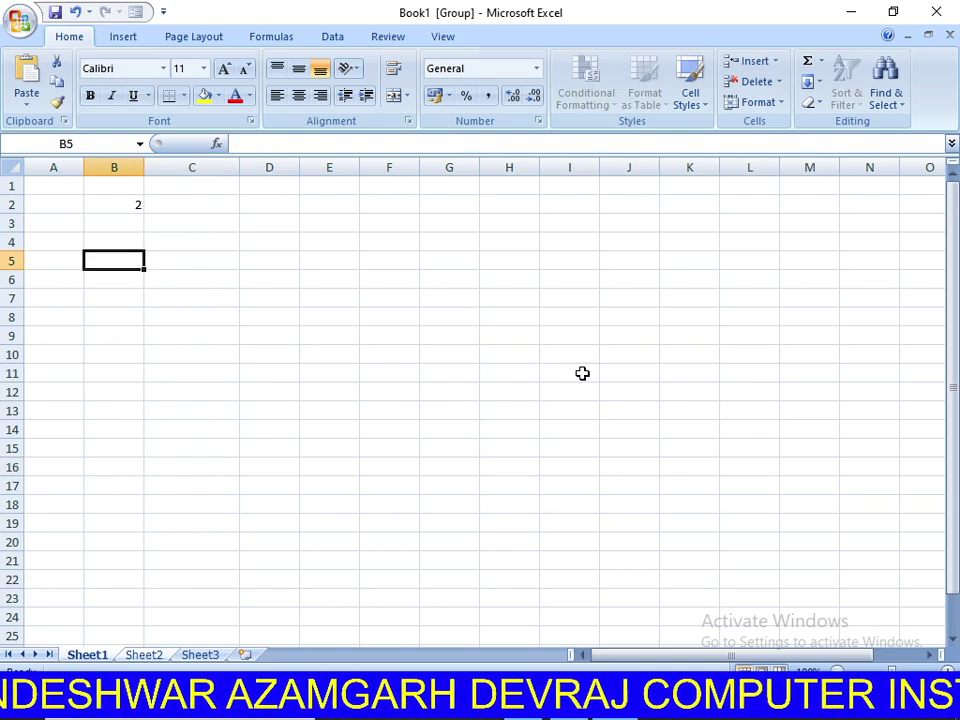
pyautogui.write('RAM')
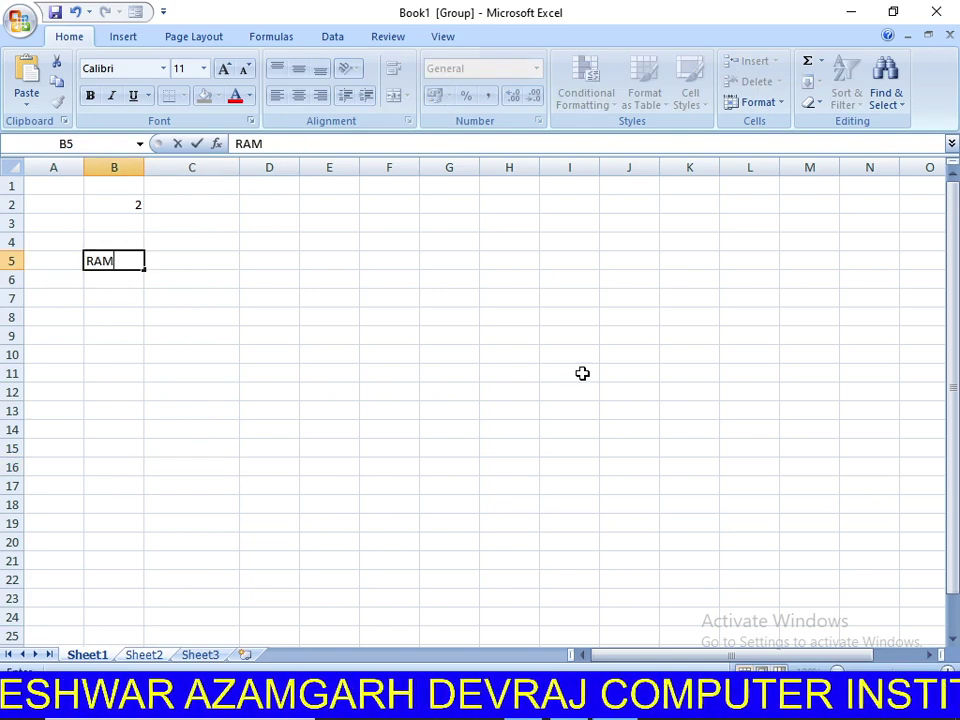
pyautogui.click(472, 470)
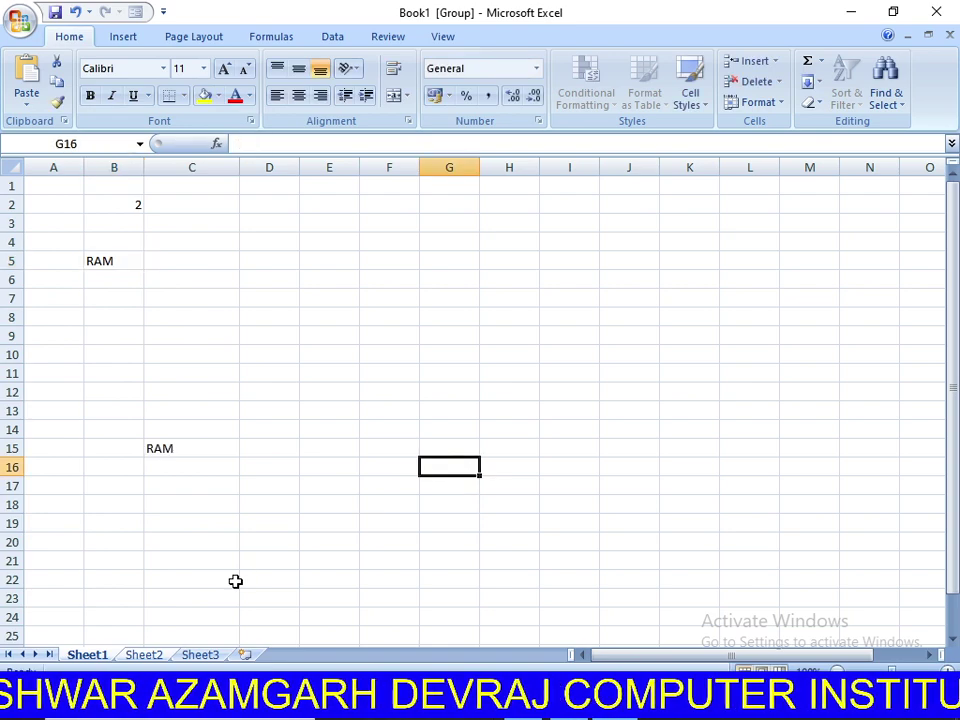
pyautogui.click(143, 655)
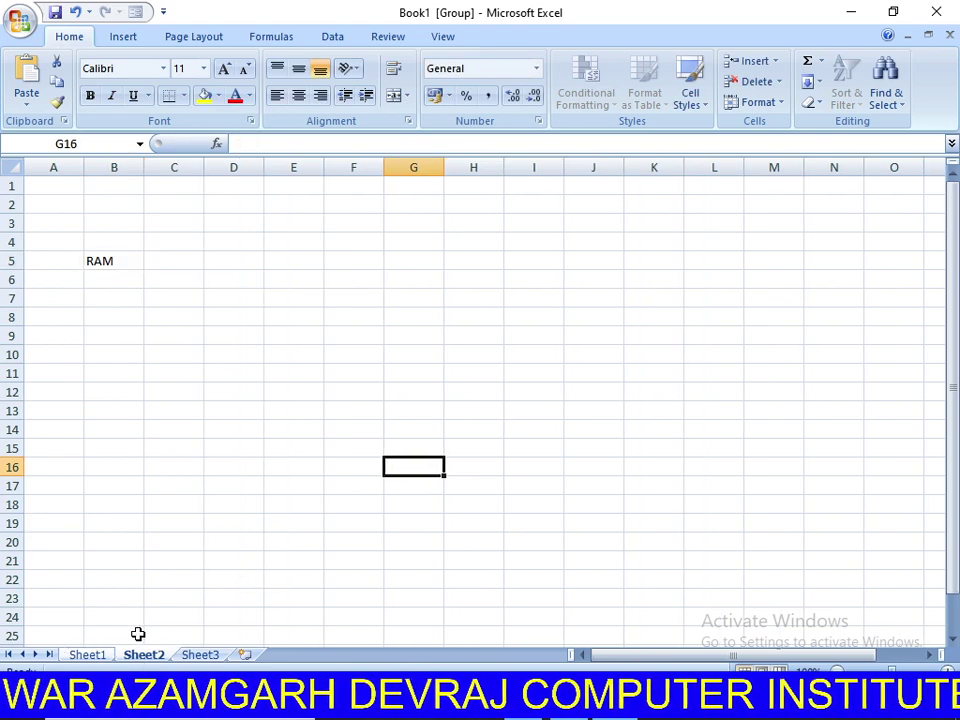
pyautogui.click(90, 655)
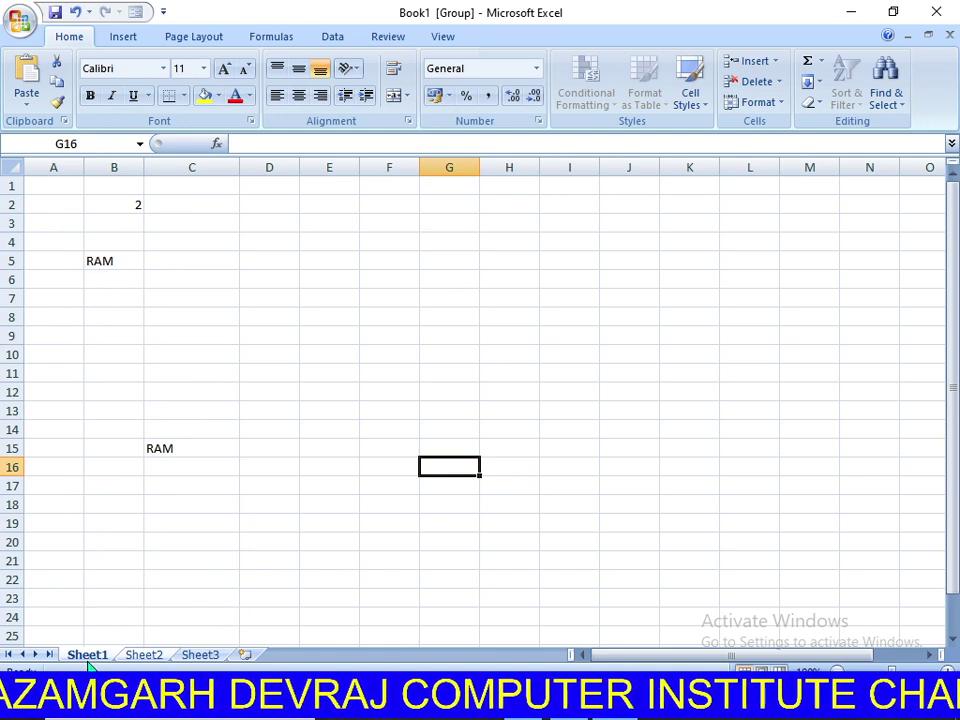
# Regroup the sheets and enter MOHAN in C9, checking it appears on both.
pyautogui.click(132, 656)
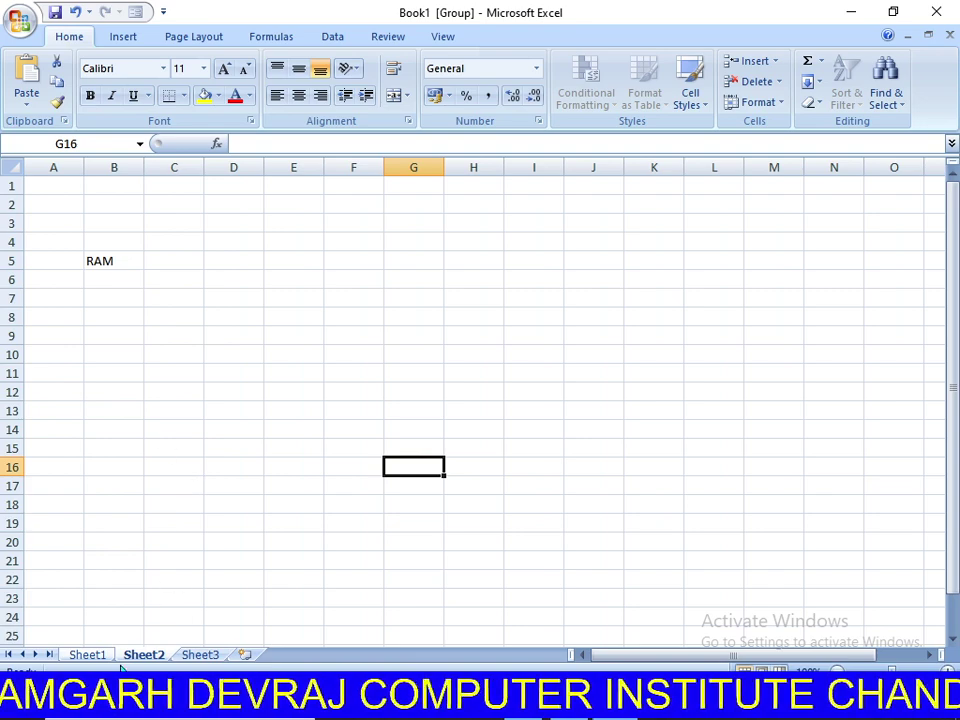
pyautogui.click(388, 446)
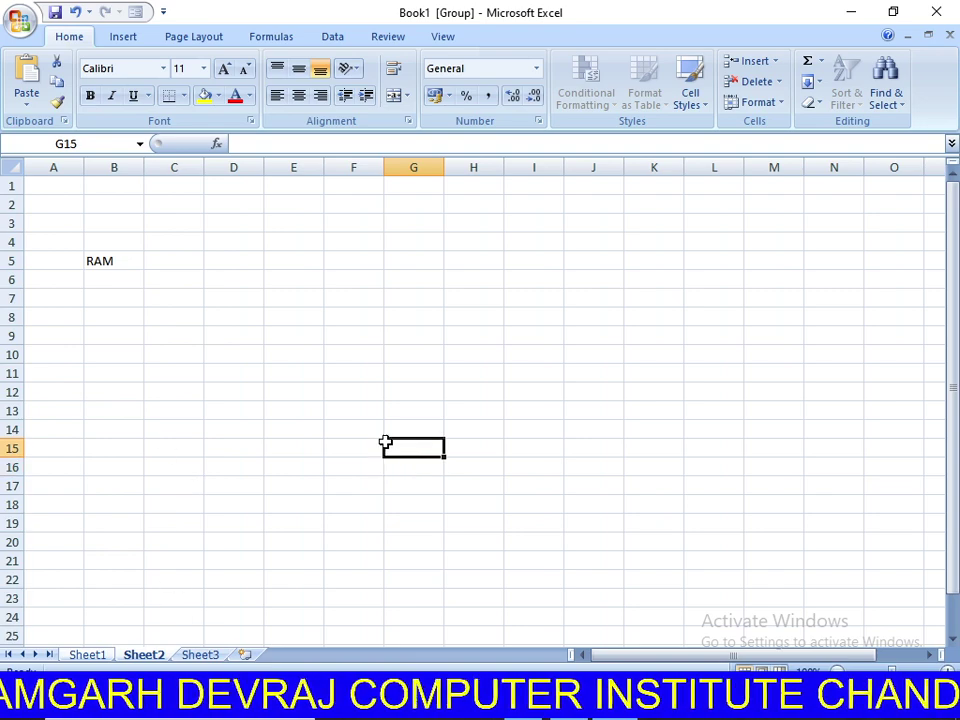
pyautogui.click(146, 656)
pyautogui.keyDown('ctrl'); pyautogui.click(90, 656); pyautogui.keyUp('ctrl')
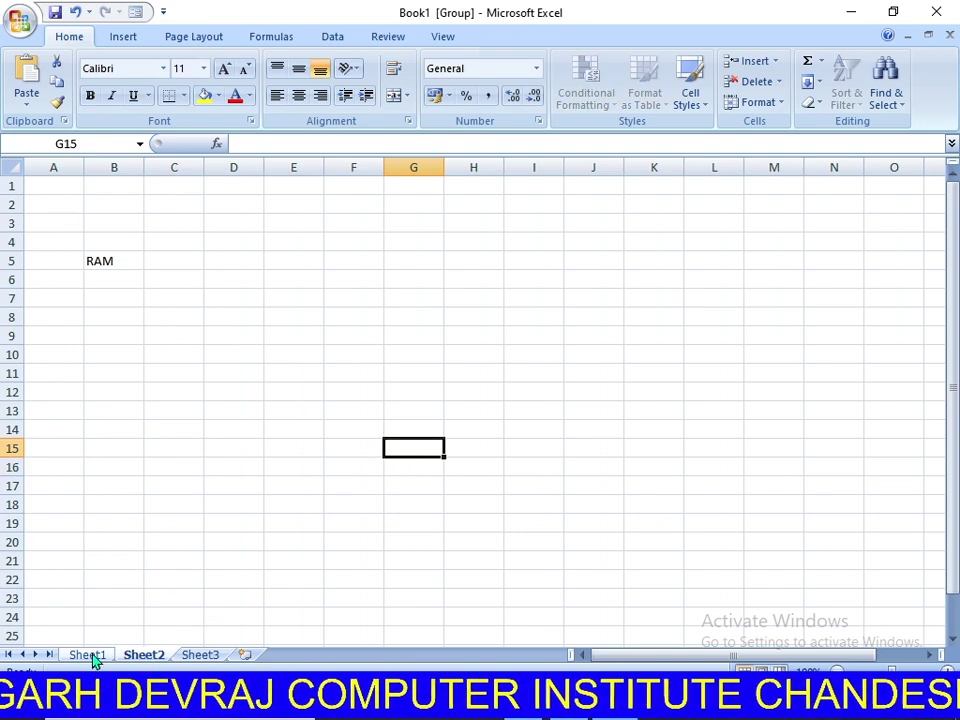
pyautogui.click(176, 341)
pyautogui.write('MO')
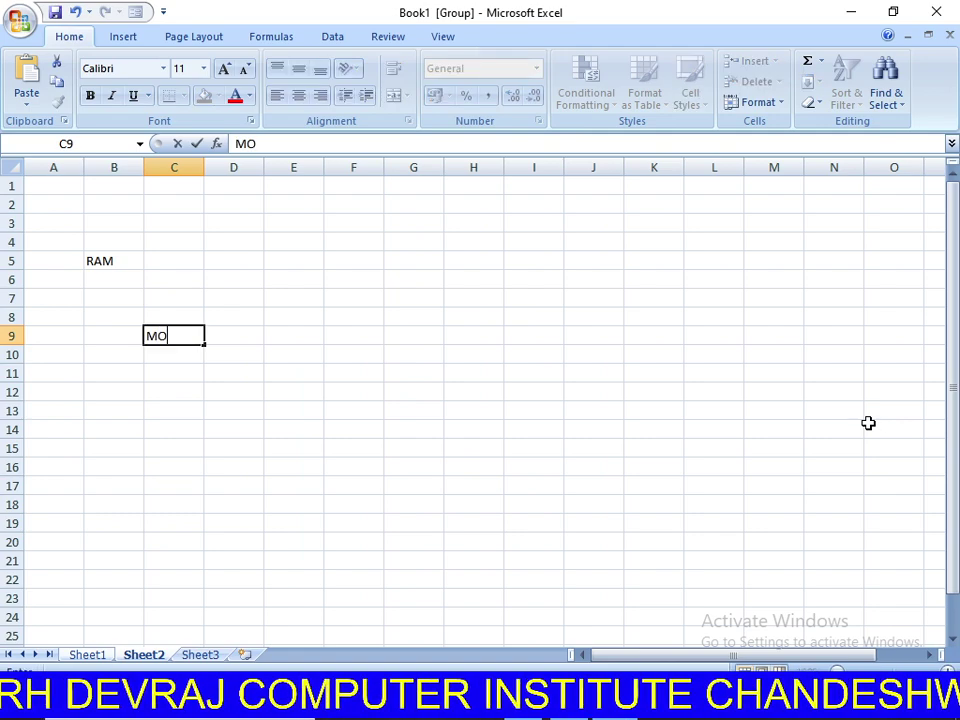
pyautogui.write('HAN')
pyautogui.click(534, 541)
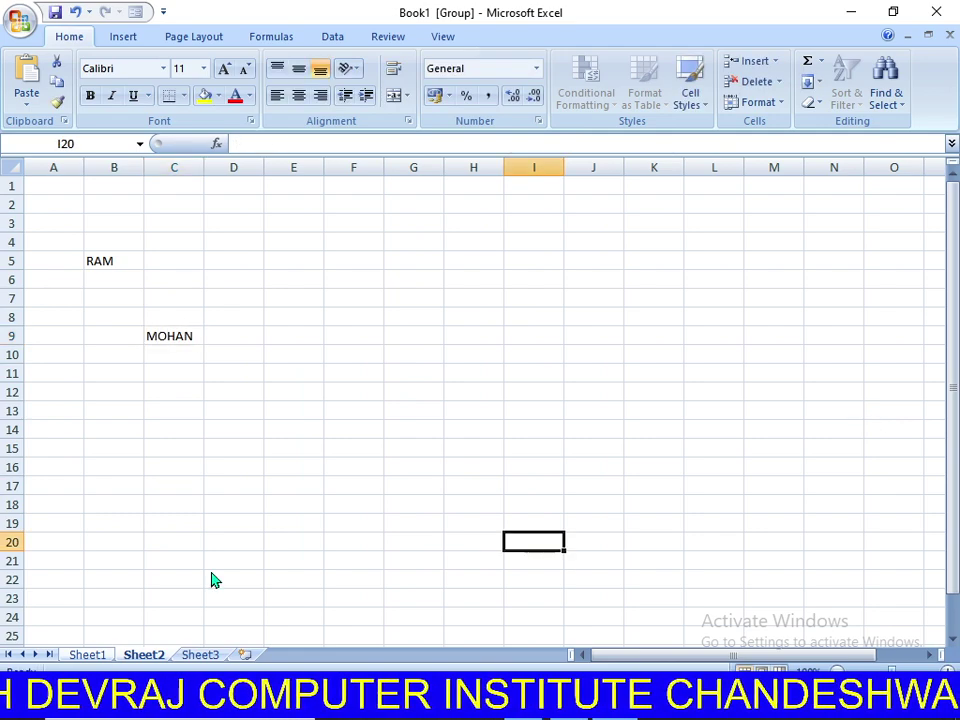
pyautogui.click(88, 655)
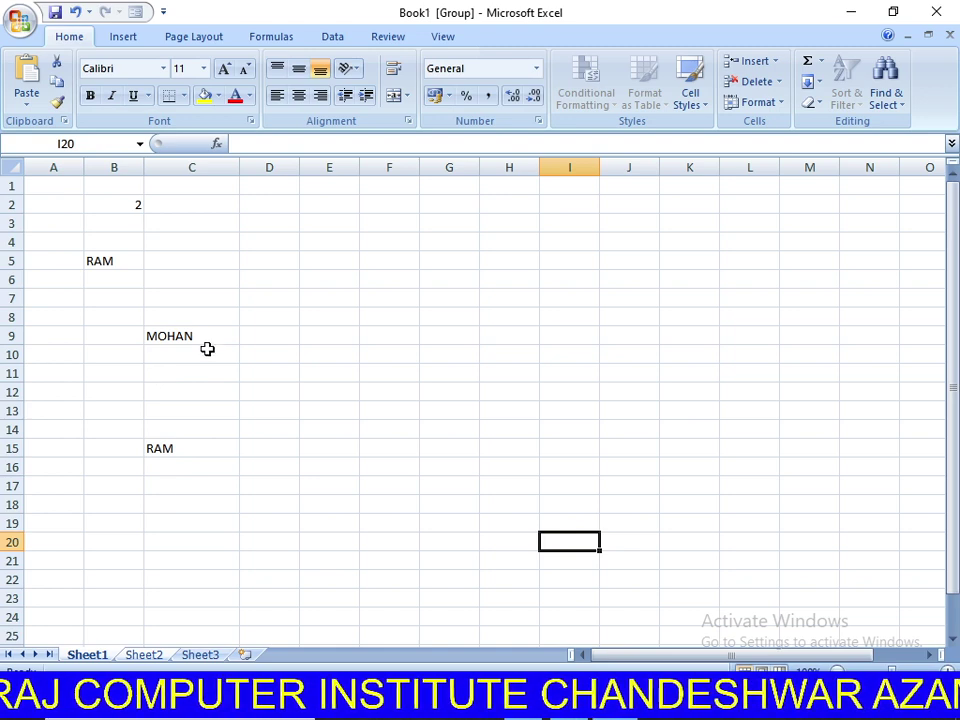
pyautogui.click(144, 656)
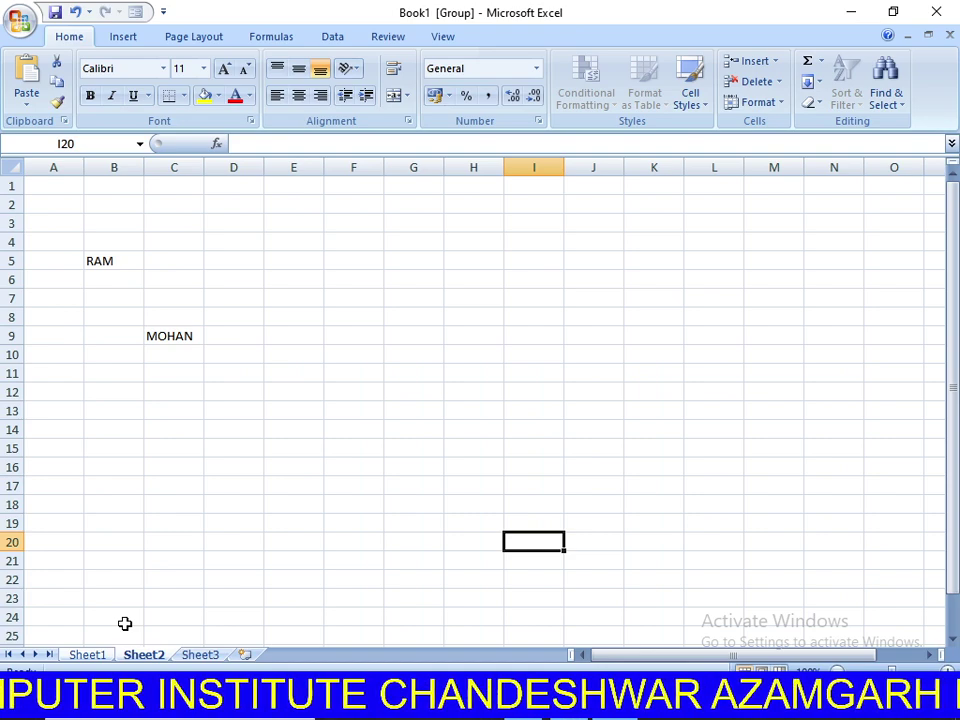
# Clear A1:E16 and enter 3 in H2.
pyautogui.moveTo(293, 467); pyautogui.dragTo(45, 186)
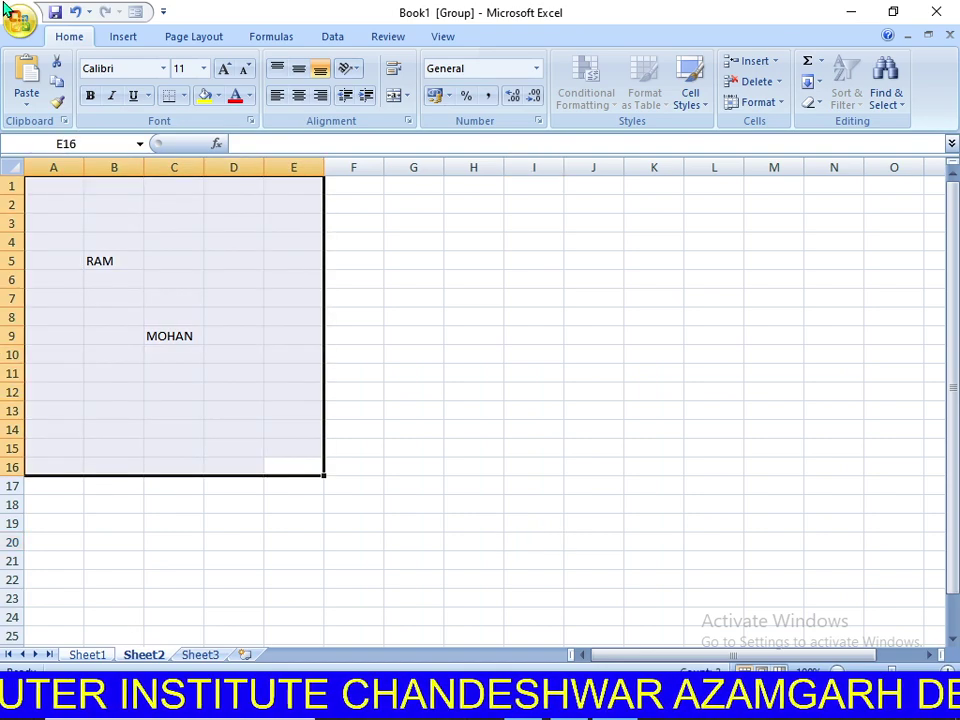
pyautogui.press('Delete')
pyautogui.click(480, 204)
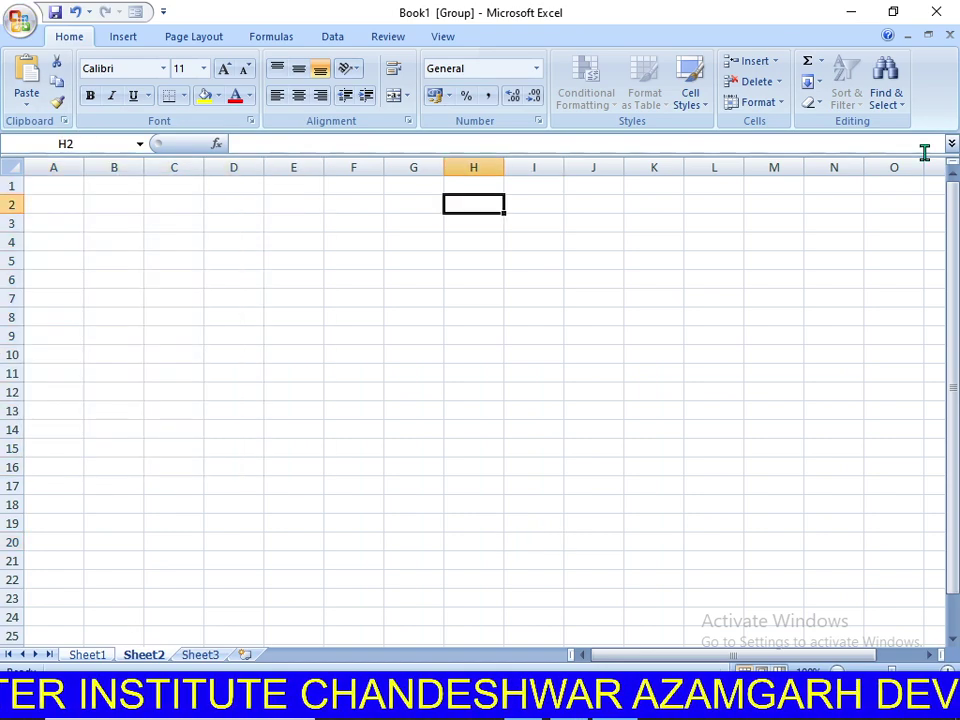
pyautogui.write('3')
pyautogui.click(296, 313)
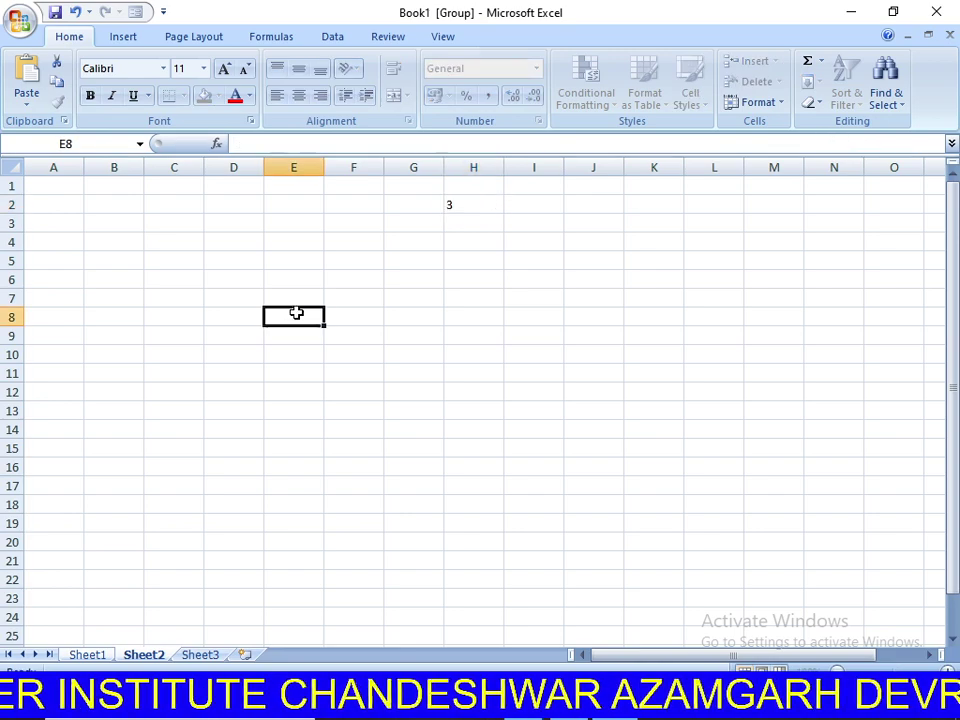
# Enter 45, 15 and 65 in A2:C2, then 1 in A3 and 6 in A4.
pyautogui.click(57, 207)
pyautogui.write('45')
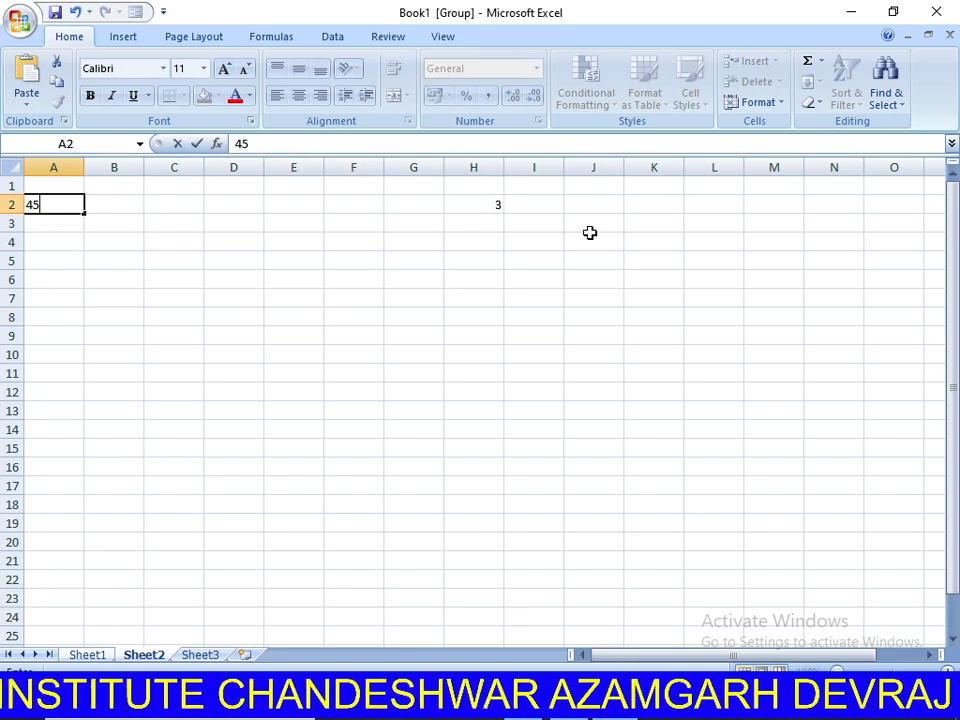
pyautogui.press('Tab')
pyautogui.write('15')
pyautogui.press('Tab')
pyautogui.write('65')
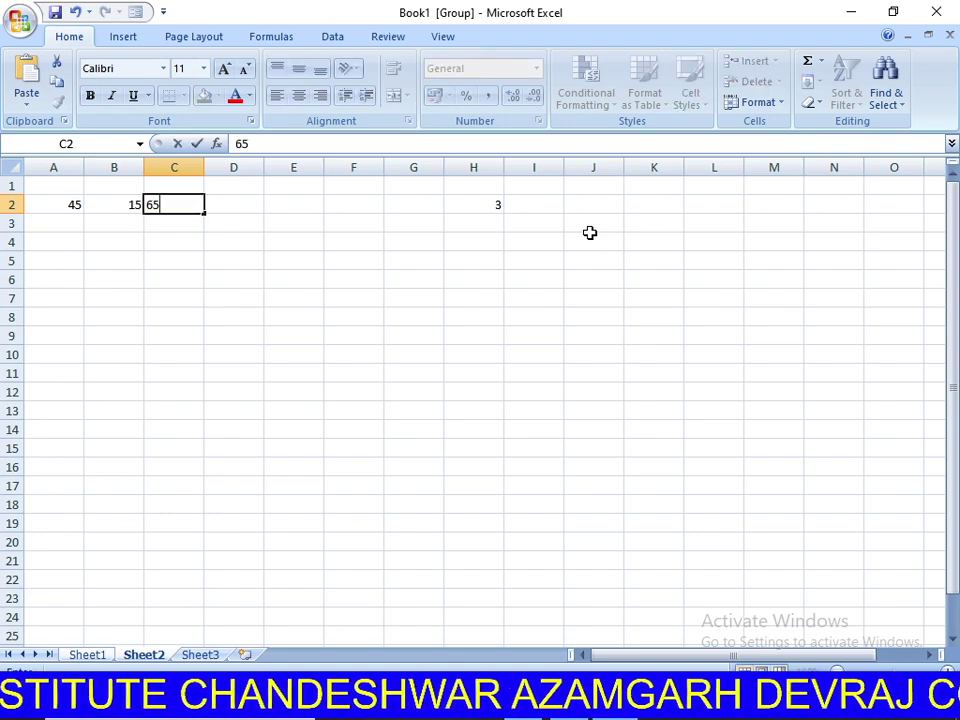
pyautogui.press('Return')
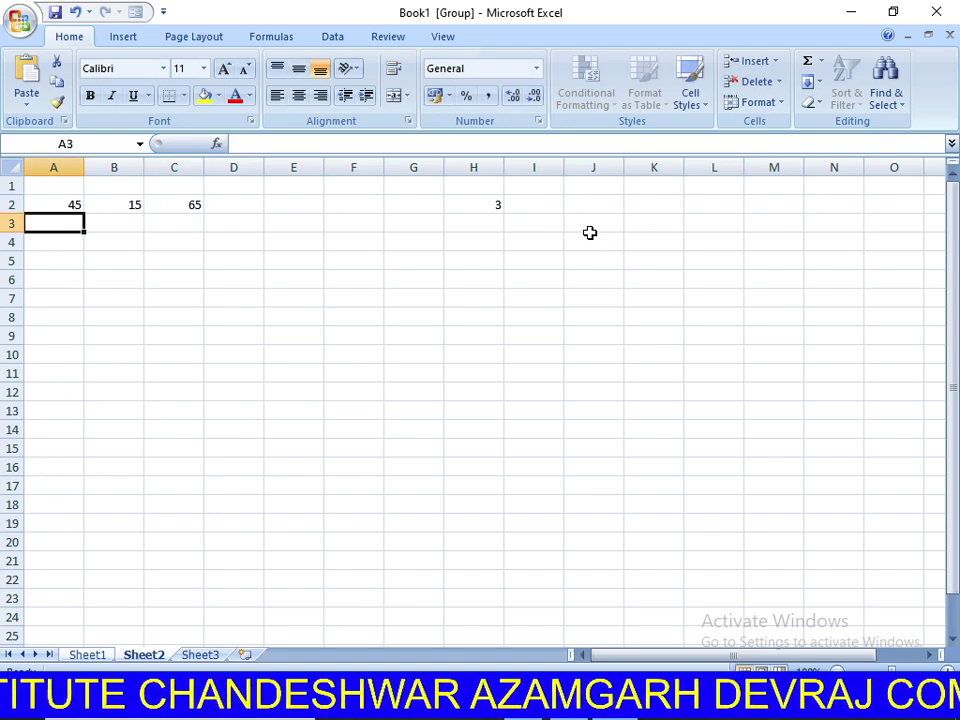
pyautogui.write('1')
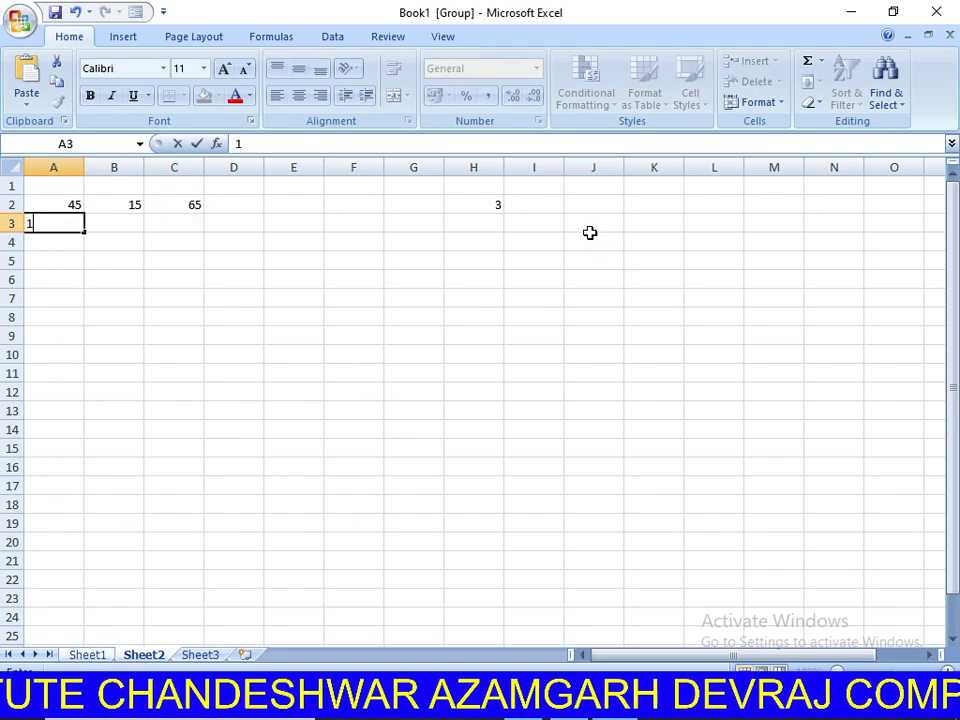
pyautogui.press('Return')
pyautogui.write('6')
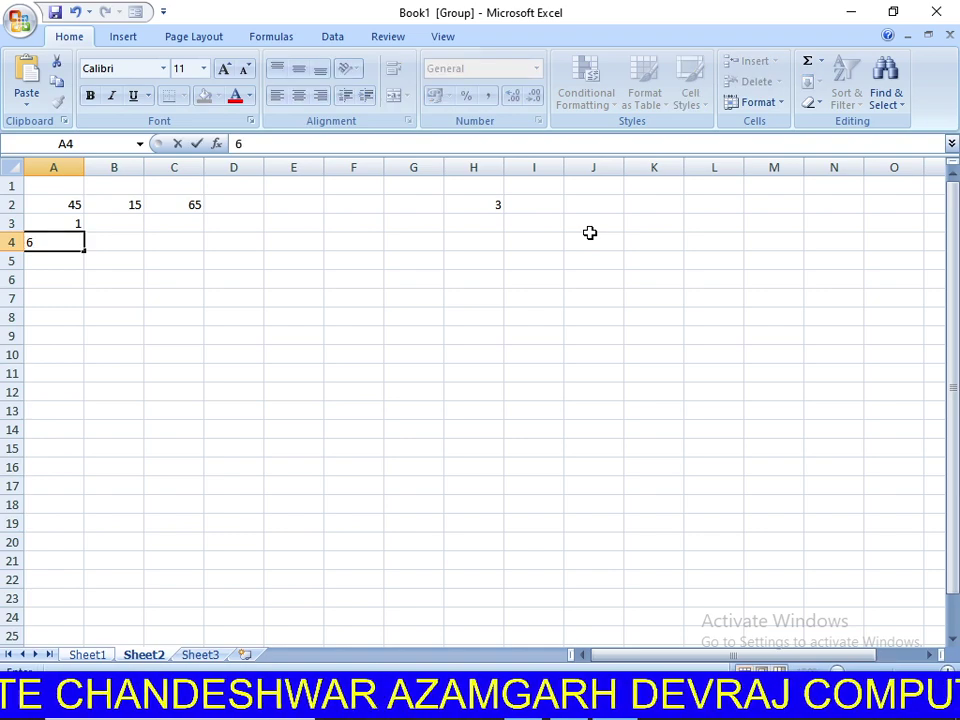
pyautogui.press('Tab')
# Enter 84 in C4 and 52 in B6, then move to cell C10.
pyautogui.press('Right')
pyautogui.press('Up')
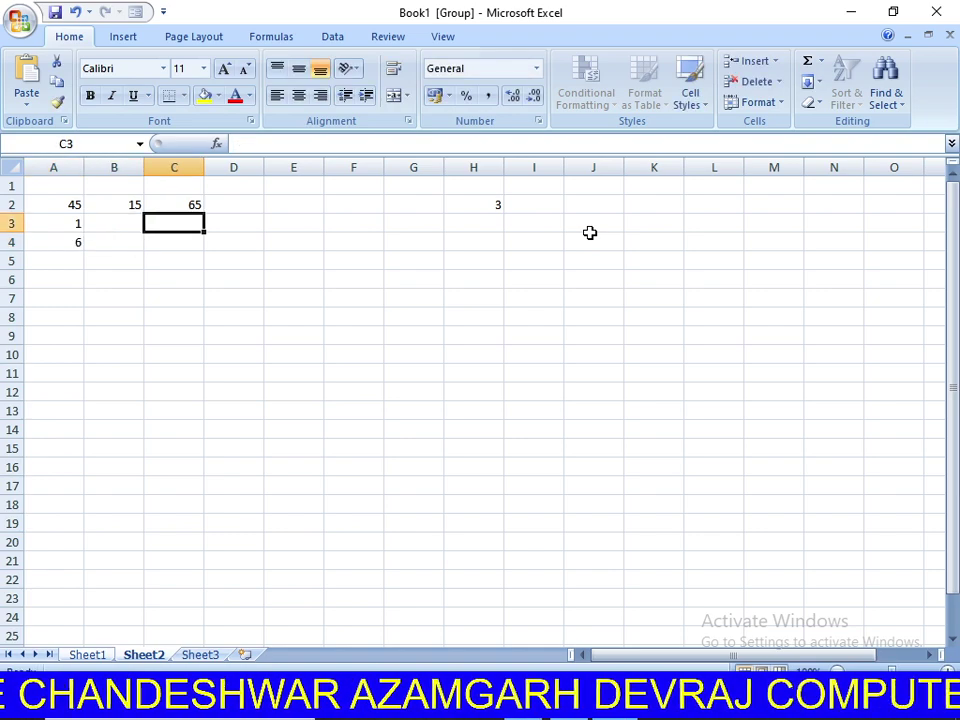
pyautogui.press('Right')
pyautogui.press('Down')
pyautogui.press('Left')
pyautogui.write('8')
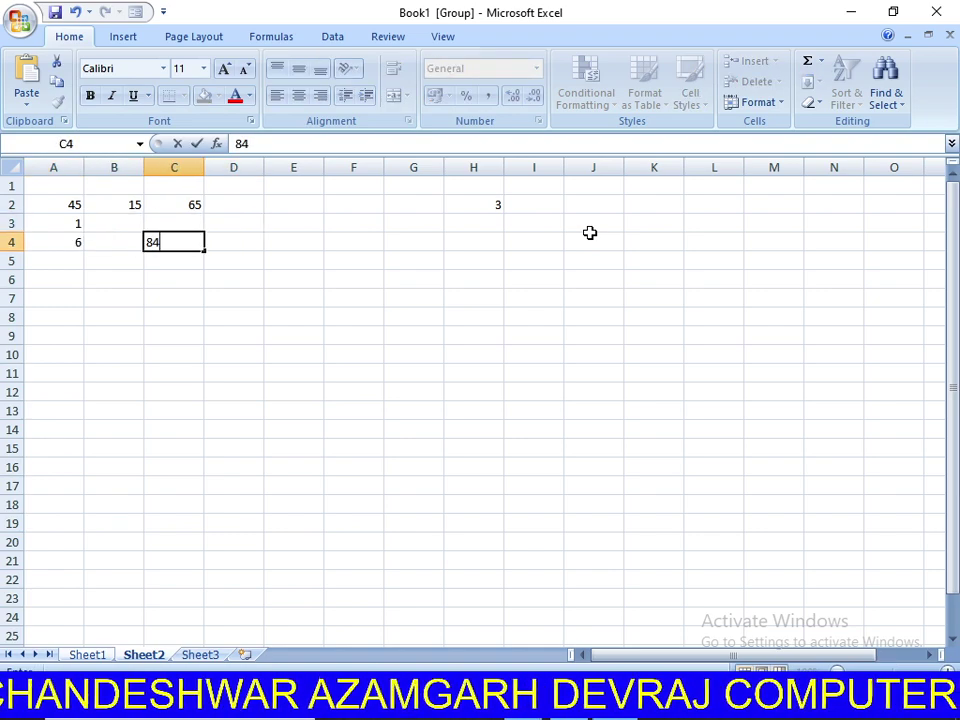
pyautogui.press('Down')
pyautogui.press('Right')
pyautogui.press('Down')
pyautogui.press('Left')
pyautogui.press('Left')
pyautogui.write('52')
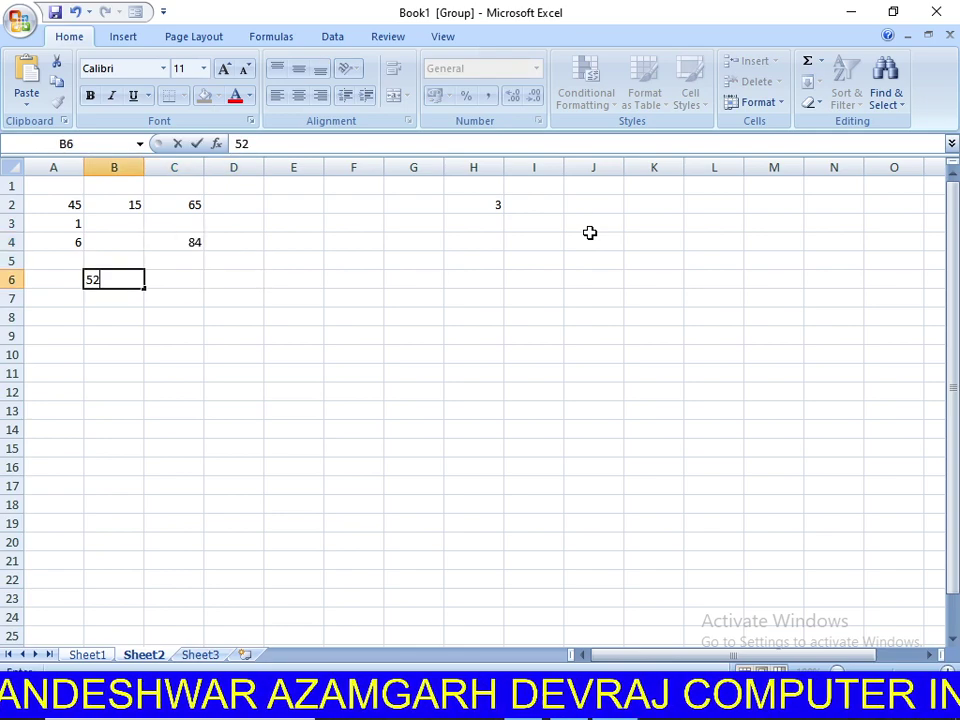
pyautogui.press('Right')
pyautogui.press('Right')
pyautogui.press('Down')
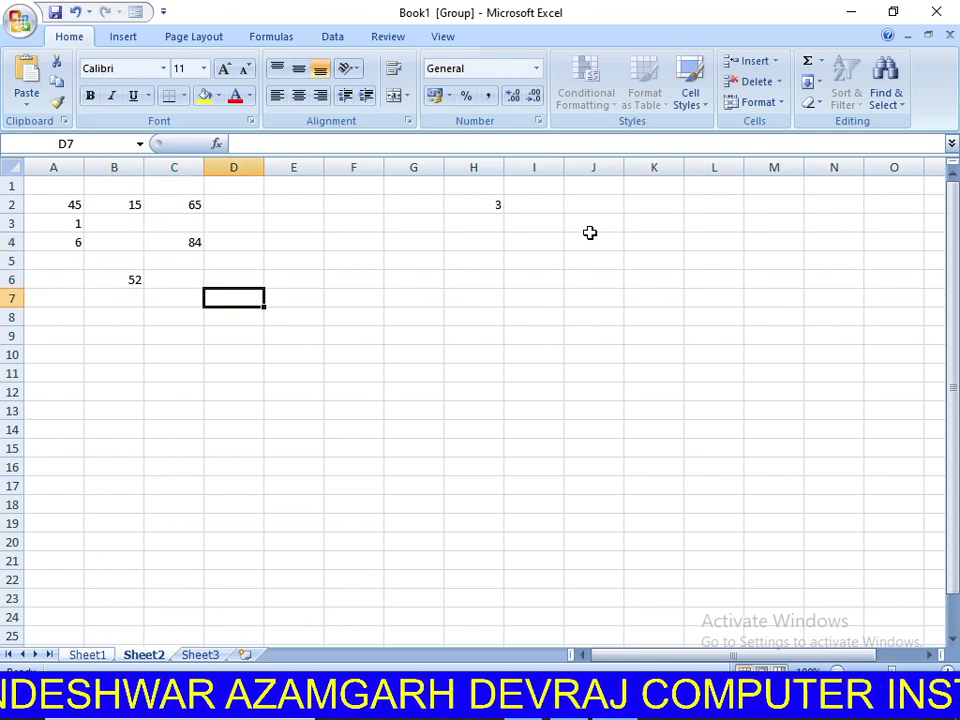
pyautogui.press('Left')
pyautogui.press('Down')
pyautogui.press('Down')
pyautogui.press('Down')
# Enter =AVERAGE(A1:C6) in C10, giving 38.28571.
pyautogui.write('=')
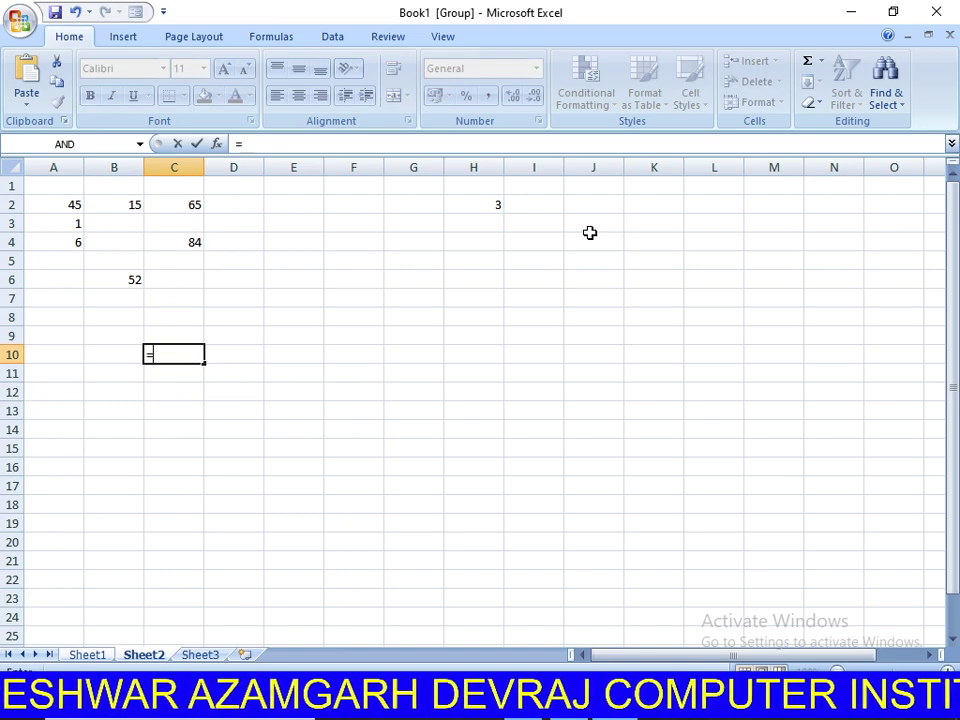
pyautogui.write('AV')
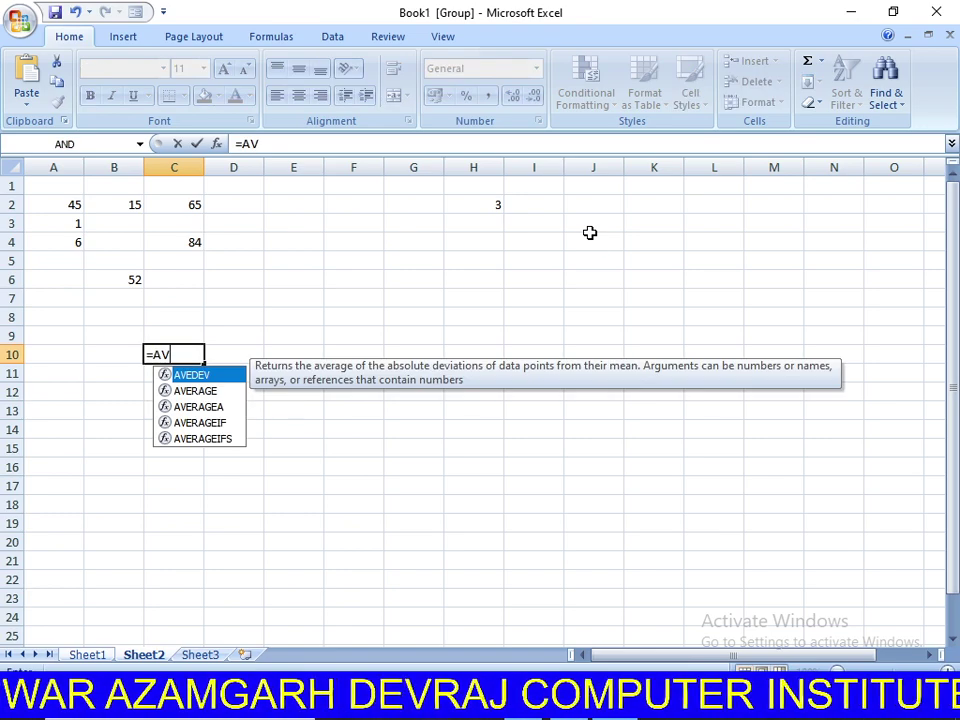
pyautogui.write('ET')
pyautogui.press('BackSpace')
pyautogui.press('BackSpace')
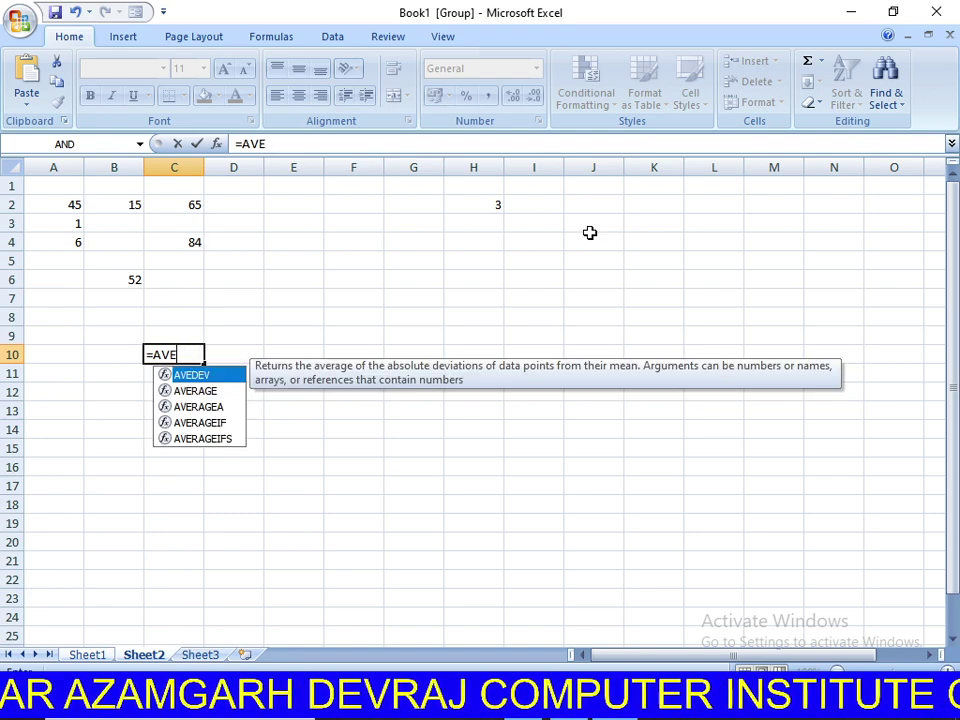
pyautogui.write('RA')
pyautogui.press('Tab')
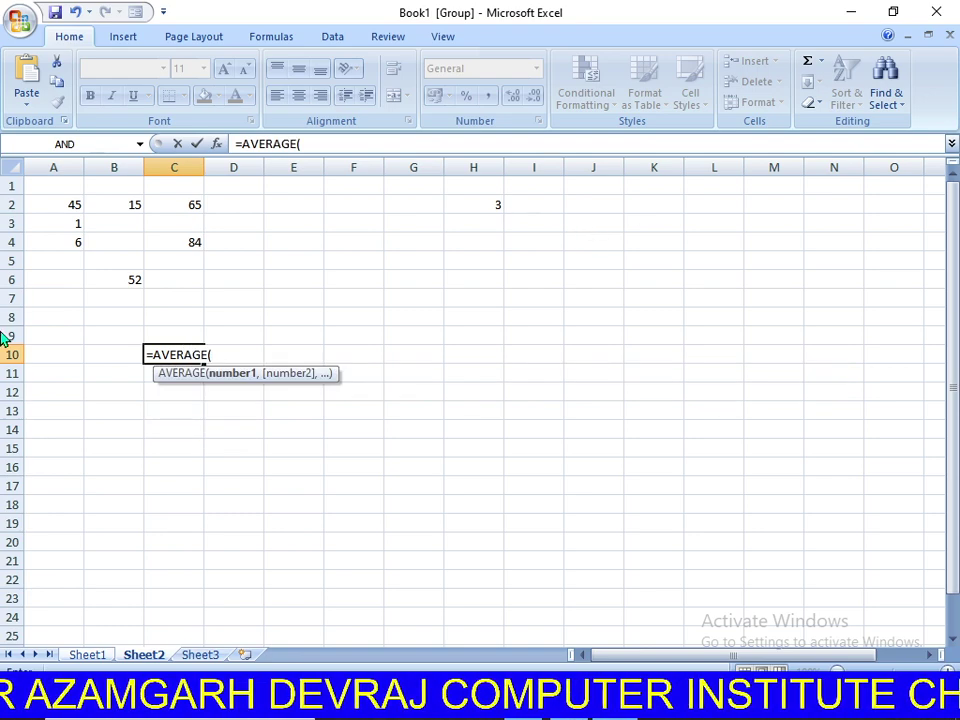
pyautogui.moveTo(60, 188)
pyautogui.mouseDown()
pyautogui.moveTo(193, 287)
pyautogui.moveTo(183, 275)
pyautogui.mouseUp()
pyautogui.write(')')
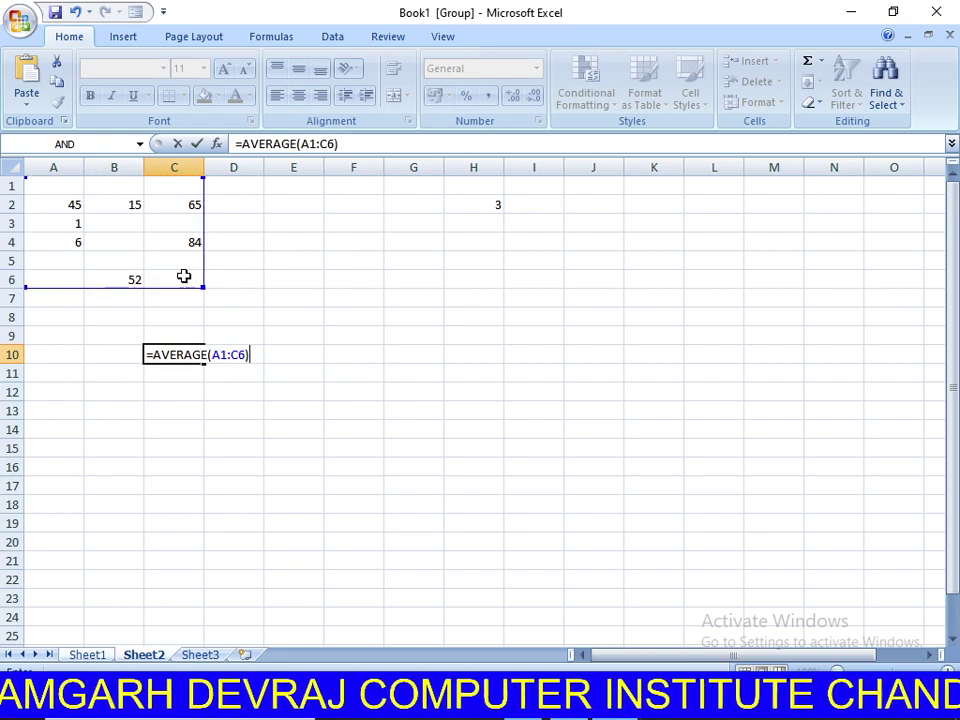
pyautogui.press('Return')
pyautogui.press('Down')
pyautogui.press('Down')
pyautogui.press('Down')
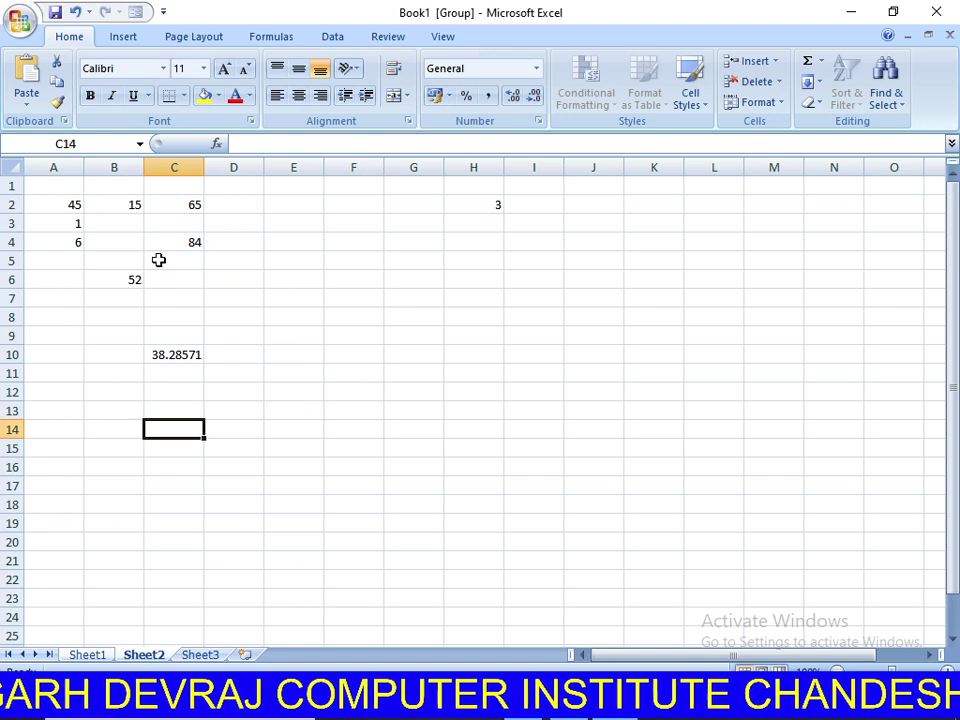
# Start a sum formula in E6 adding A2, B2 and C2.
pyautogui.moveTo(302, 304); pyautogui.dragTo(300, 317)
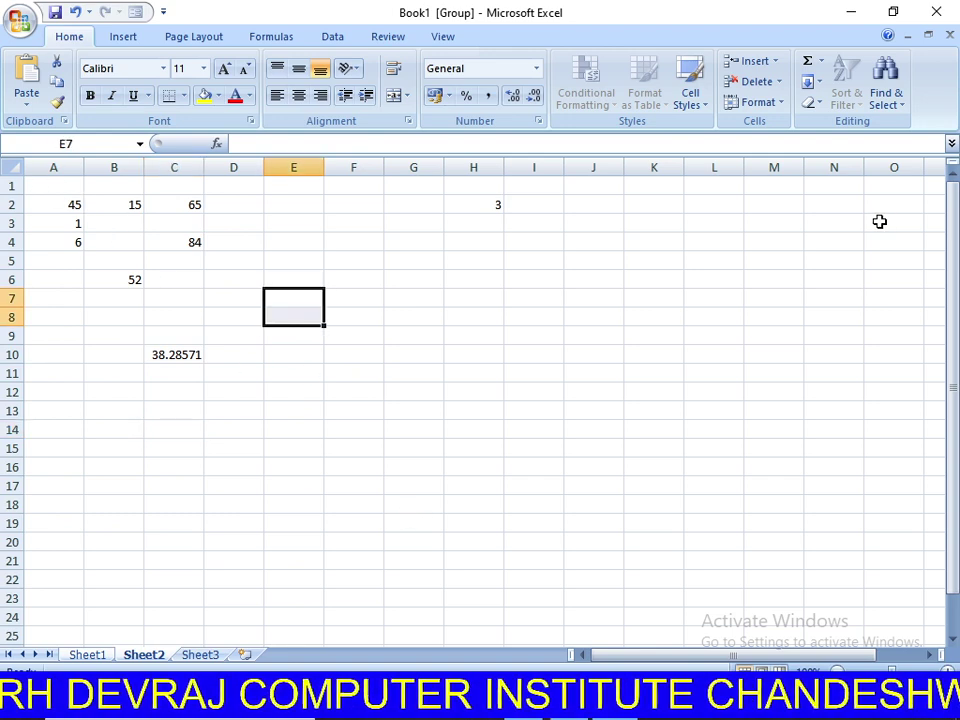
pyautogui.click(413, 336)
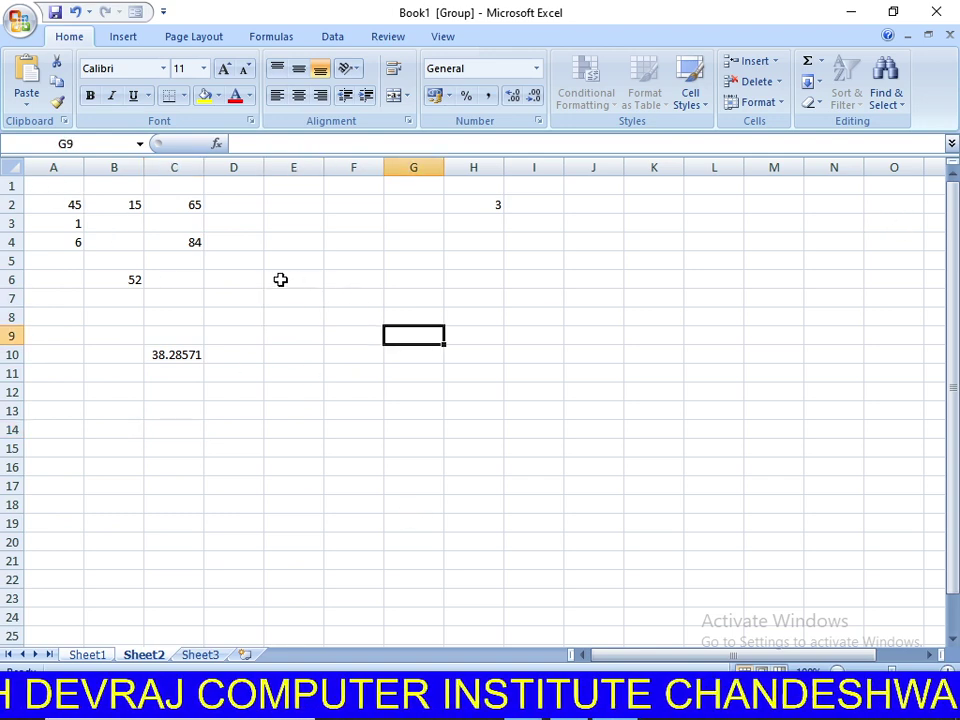
pyautogui.click(281, 279)
pyautogui.write('+')
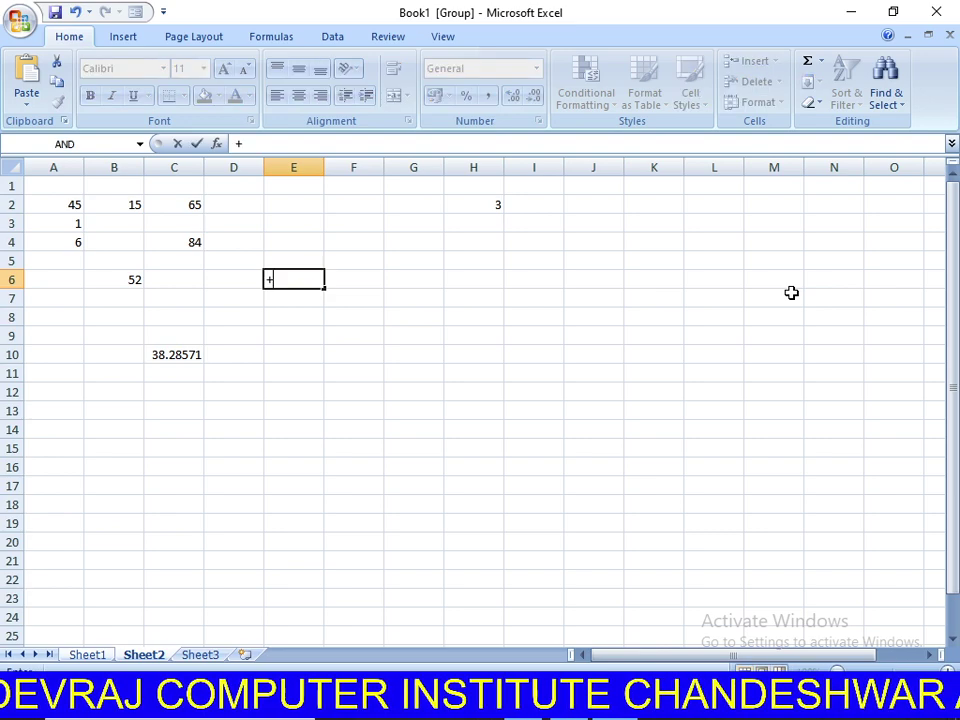
pyautogui.click(66, 205)
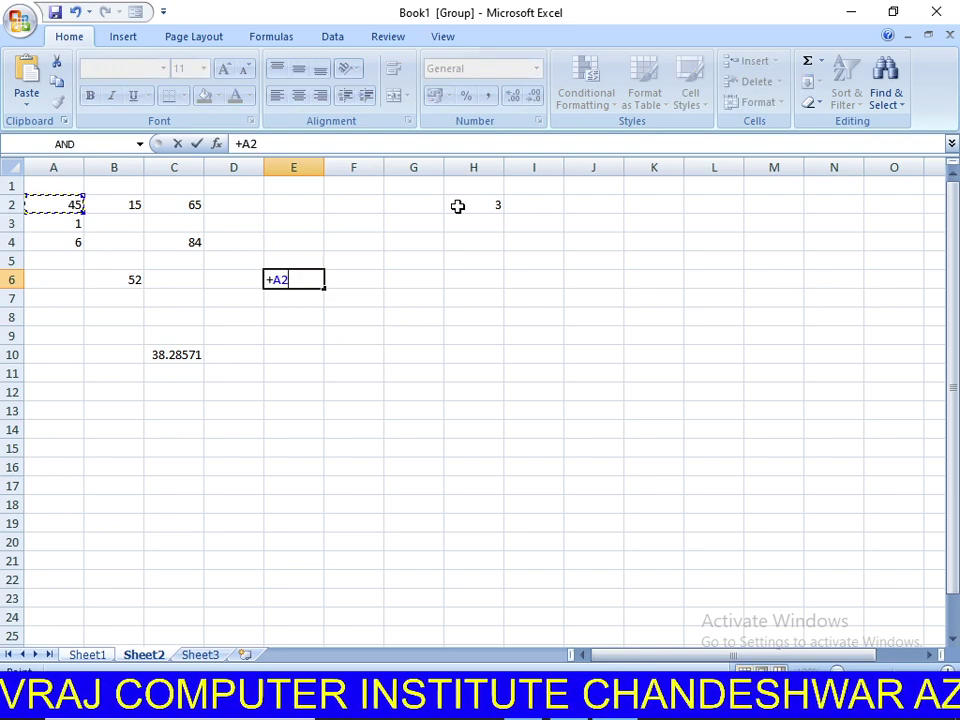
pyautogui.write('+')
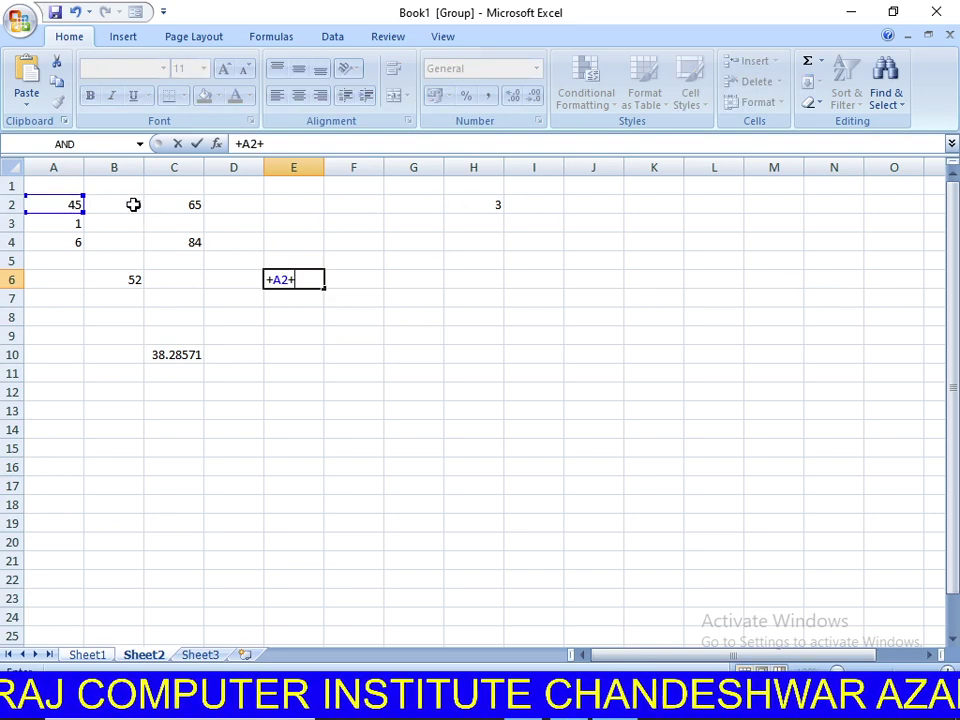
pyautogui.click(133, 204)
pyautogui.write('+')
pyautogui.click(181, 207)
pyautogui.write('+C2+')
# Add A3, A4, C4 and B6 to the E6 sum so it totals 268.
pyautogui.click(75, 224)
pyautogui.write('+C2+A3+')
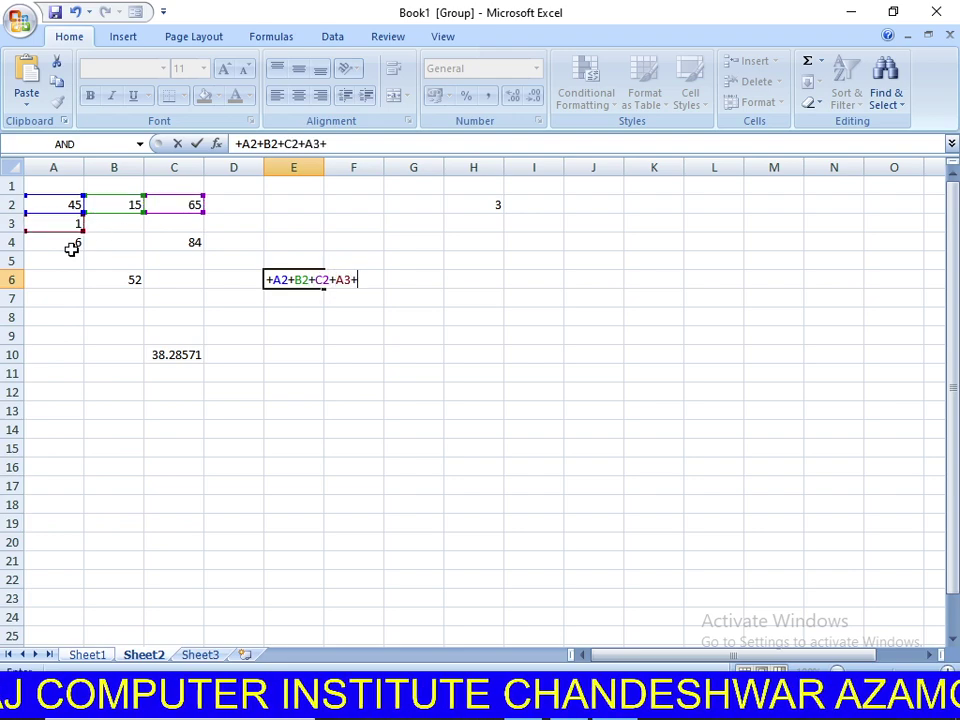
pyautogui.click(66, 248)
pyautogui.write('+')
pyautogui.click(174, 242)
pyautogui.write('+C4+')
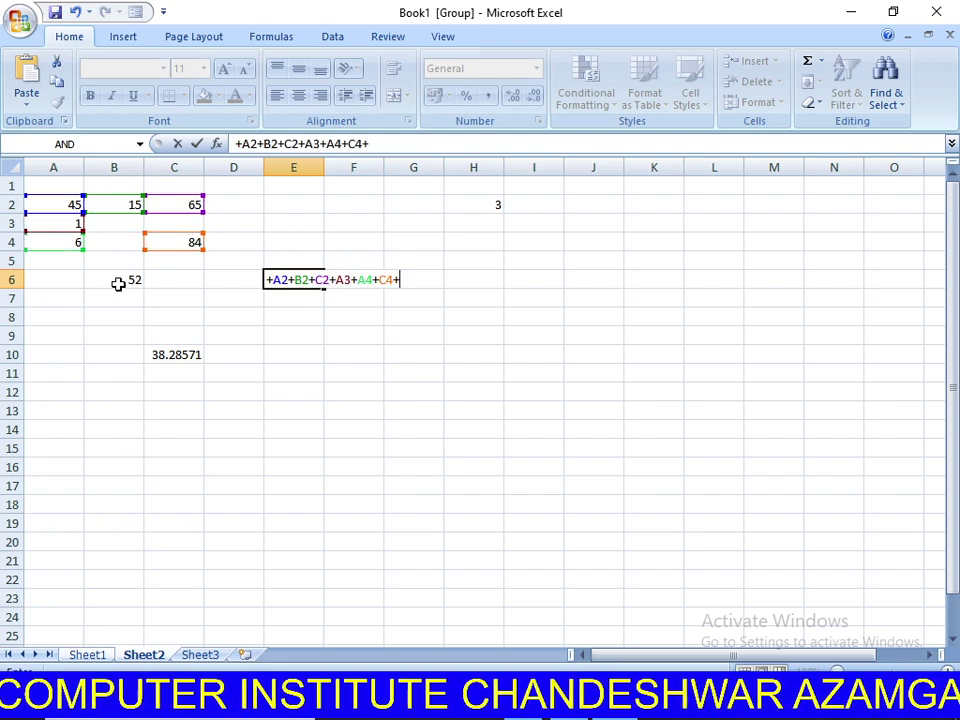
pyautogui.click(118, 281)
pyautogui.press('Return')
pyautogui.click(410, 352)
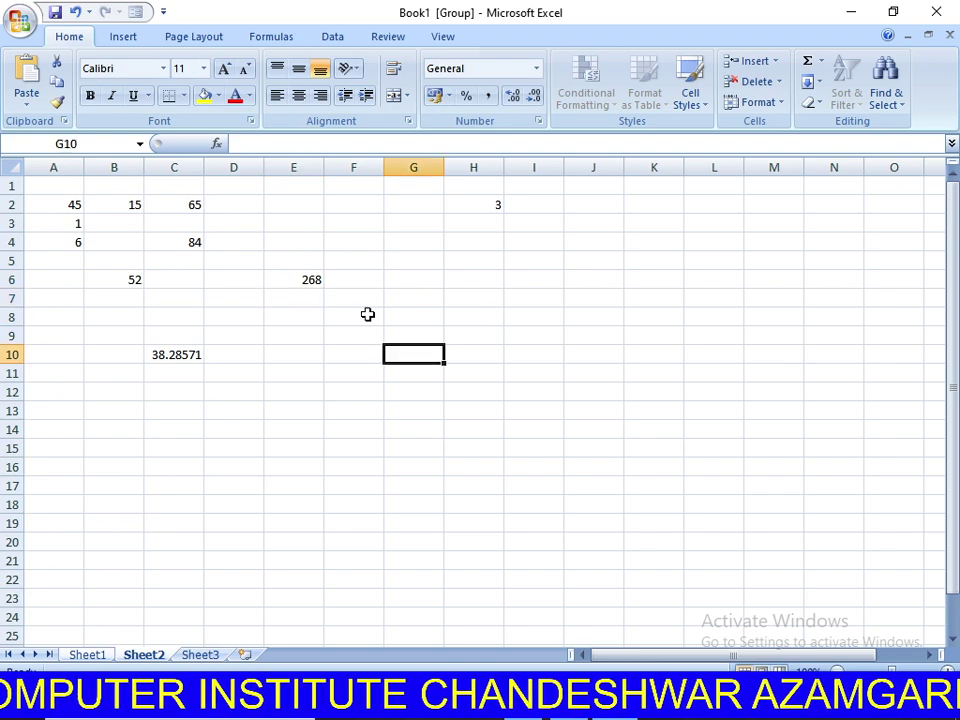
pyautogui.click(287, 280)
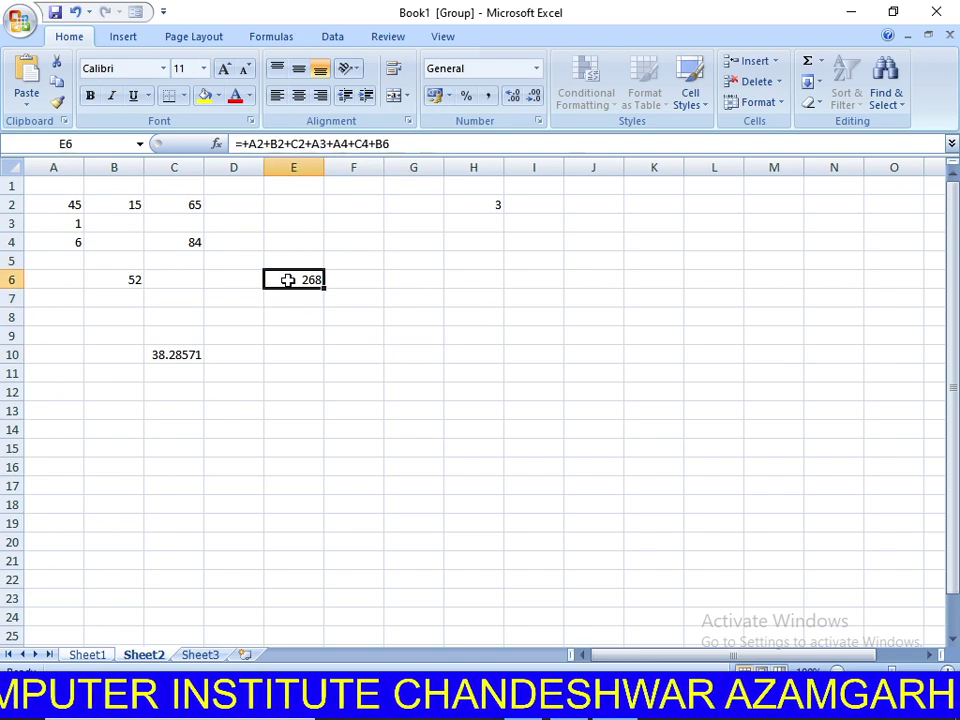
pyautogui.click(390, 338)
# Enter 268 divided by 7 in G9, showing 38.28571.
pyautogui.write('+')
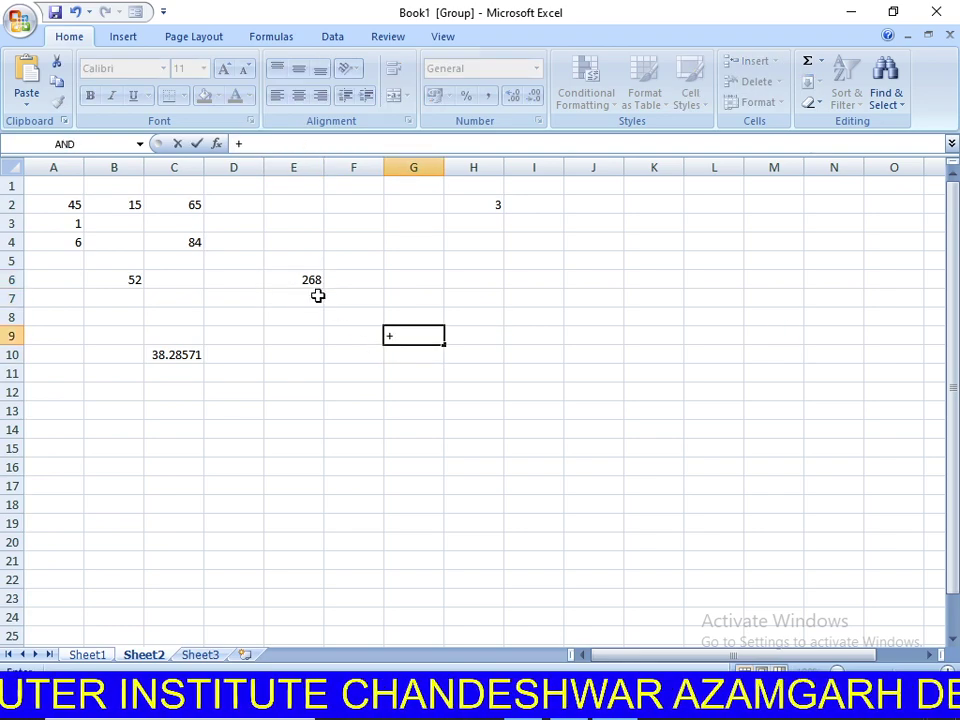
pyautogui.click(336, 221)
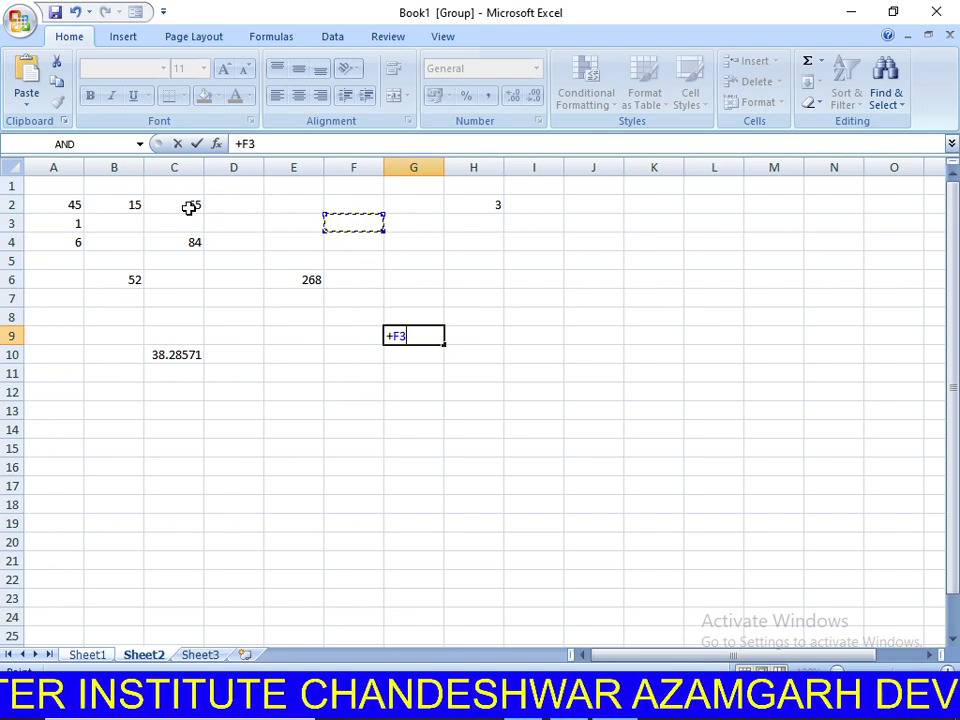
pyautogui.press('BackSpace')
pyautogui.press('BackSpace')
pyautogui.press('Escape')
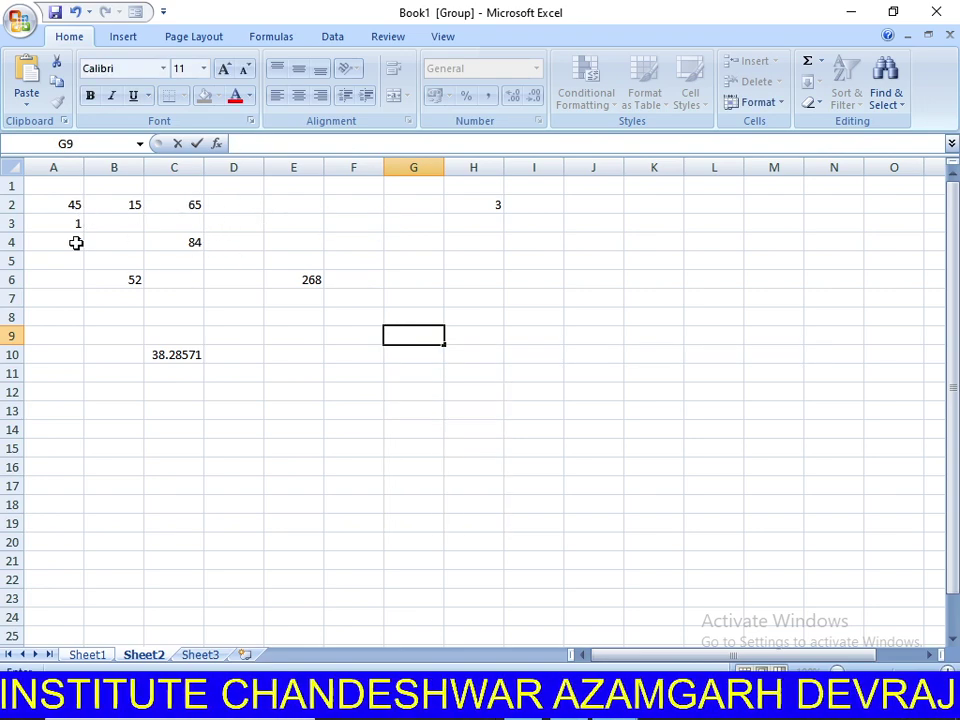
pyautogui.write('+')
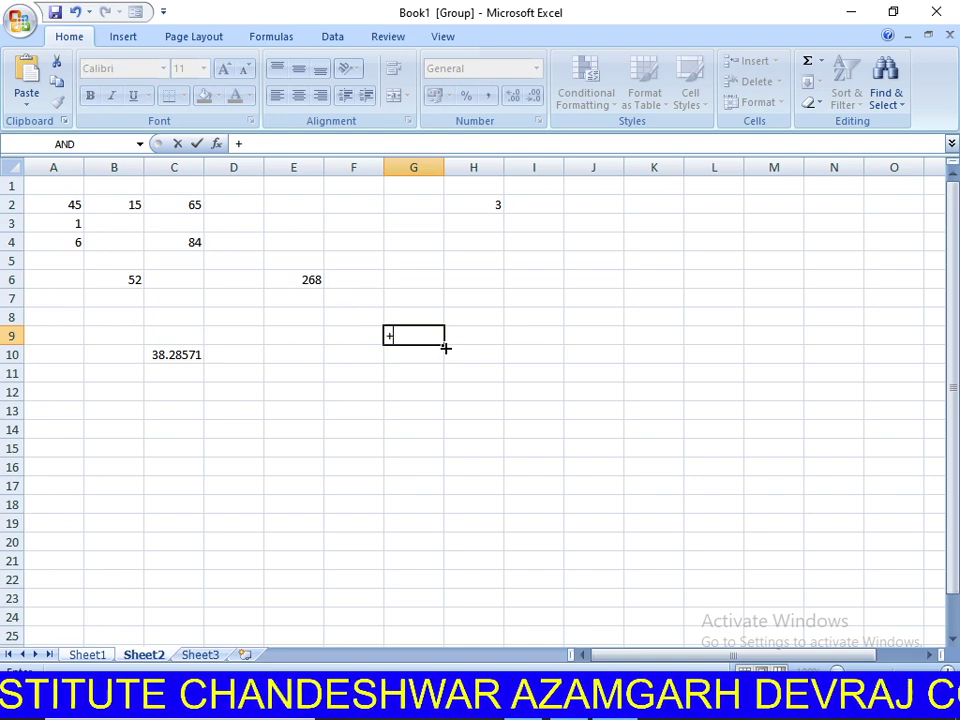
pyautogui.write('268/7')
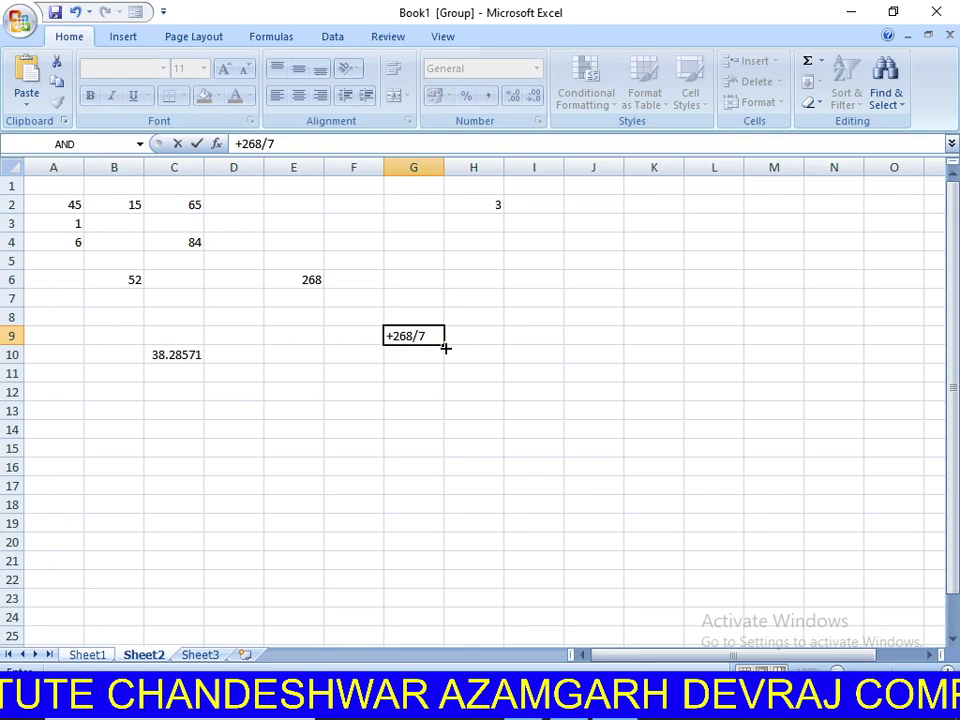
pyautogui.press('Return')
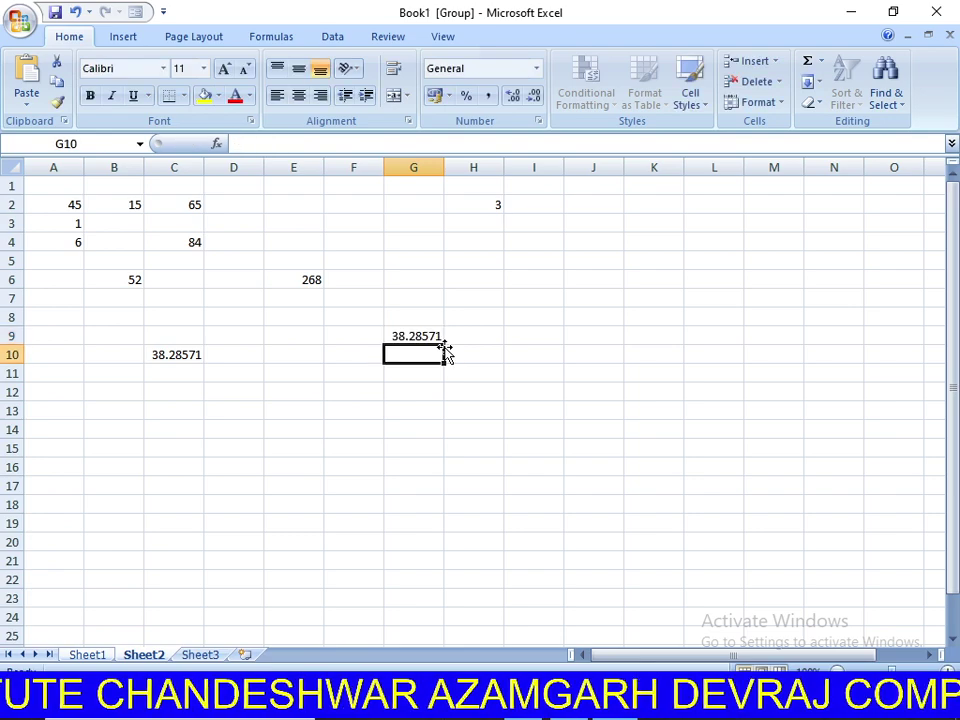
pyautogui.click(372, 407)
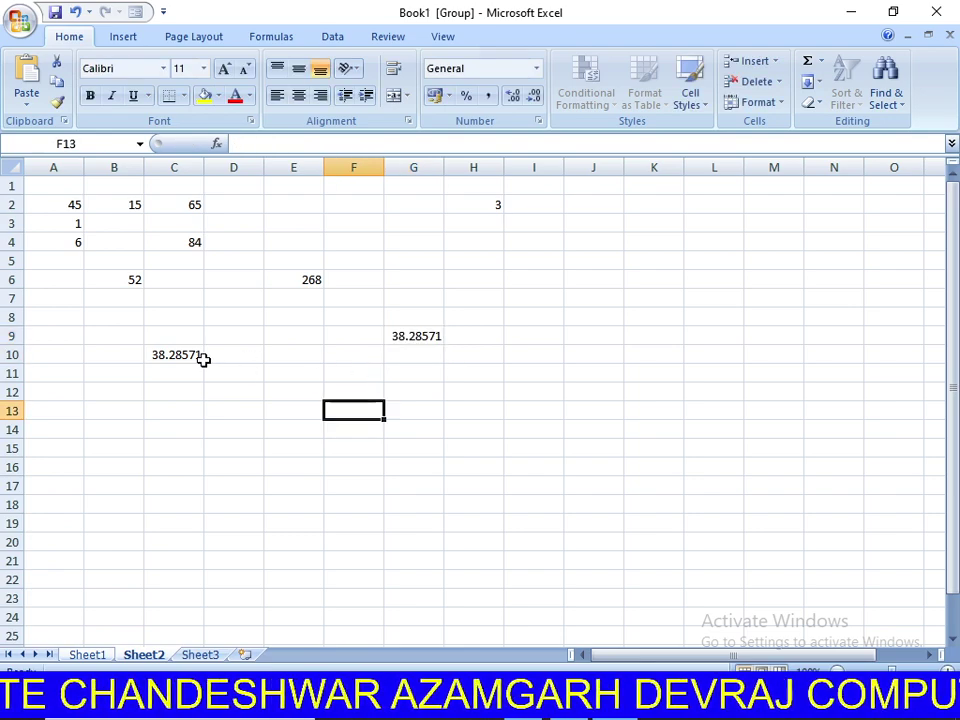
# Clear the worked examples from A1:G12.
pyautogui.click(430, 340)
pyautogui.click(497, 397)
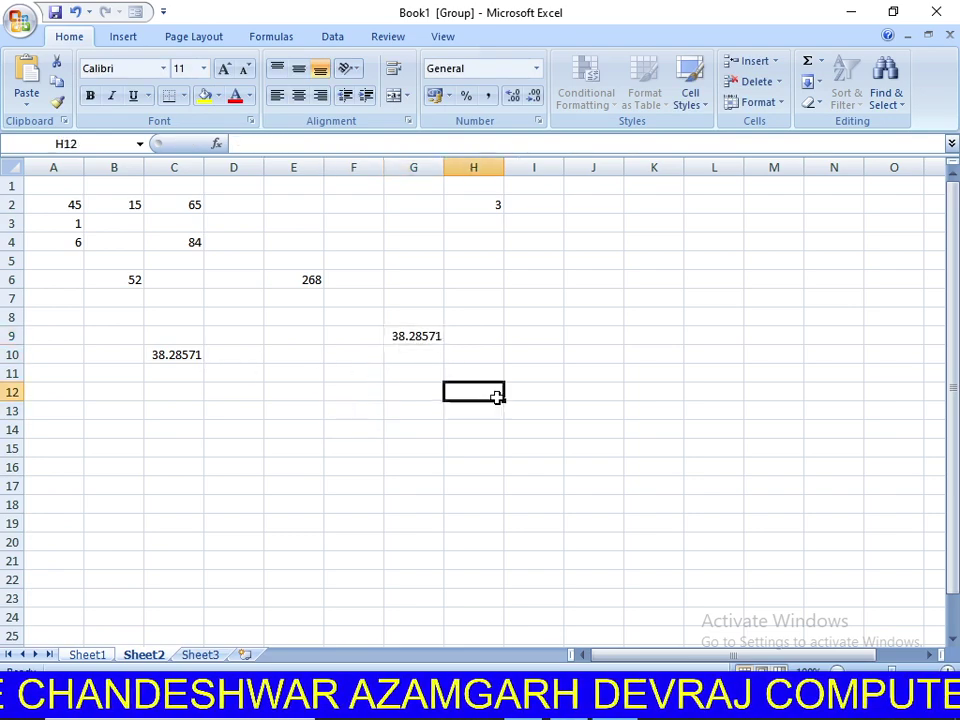
pyautogui.moveTo(497, 397); pyautogui.dragTo(45, 186)
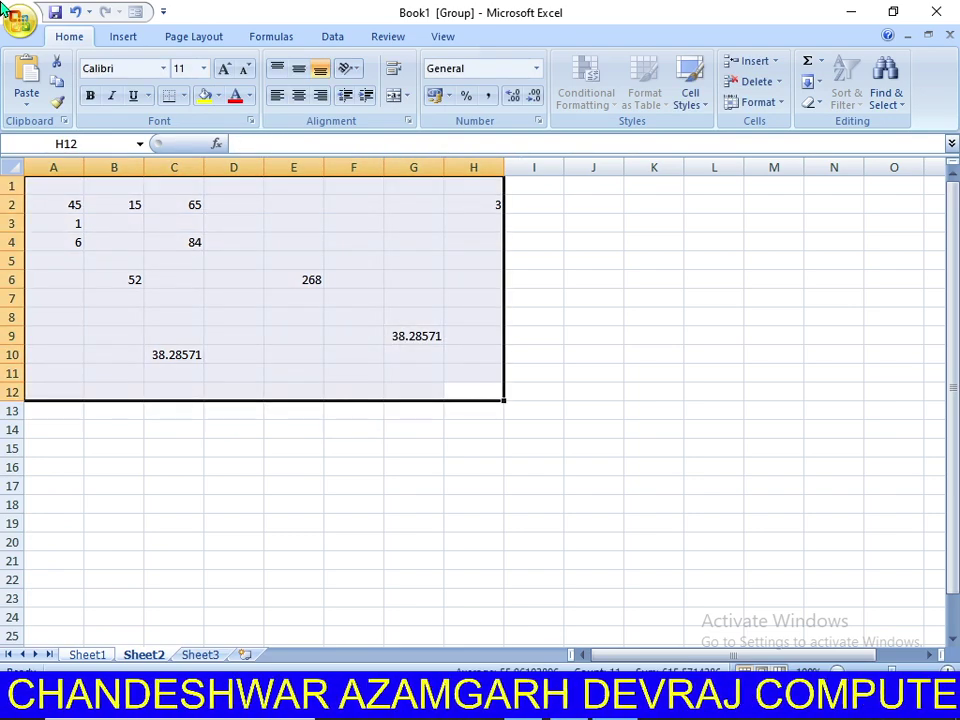
pyautogui.click(361, 347)
pyautogui.moveTo(413, 392); pyautogui.dragTo(45, 186)
pyautogui.press('Delete')
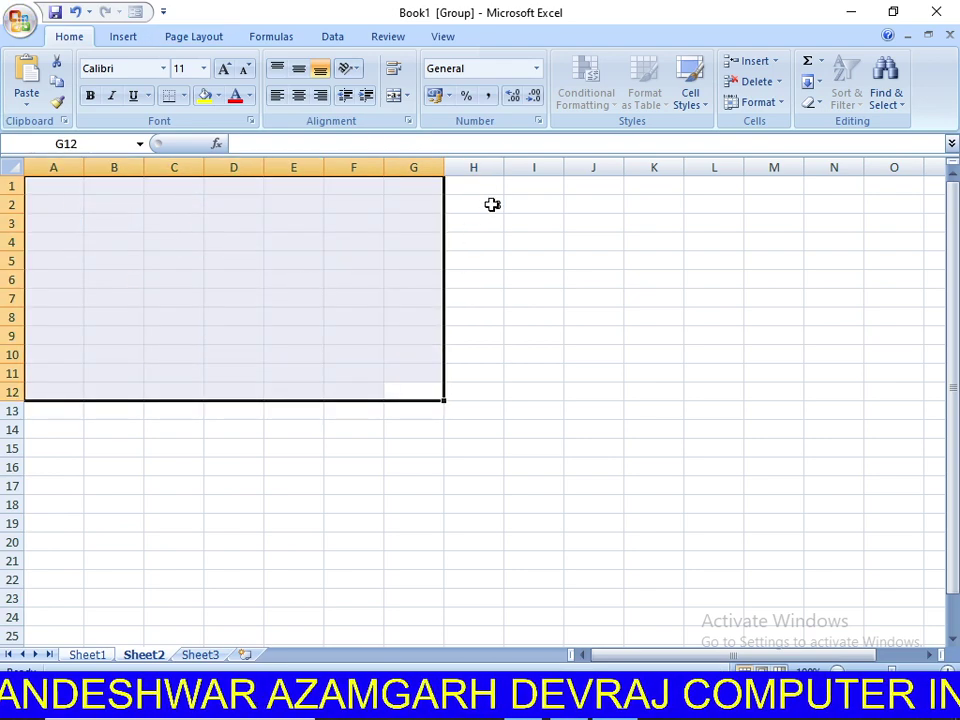
# Change the value in H2 to 4.
pyautogui.click(492, 204)
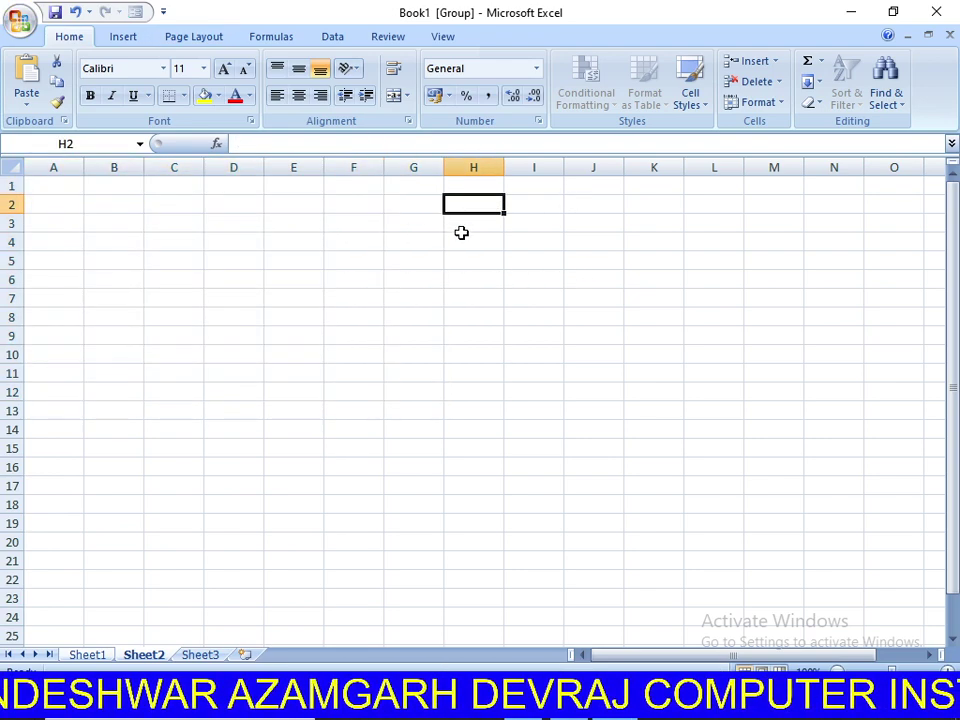
pyautogui.press('Return')
pyautogui.click(479, 200)
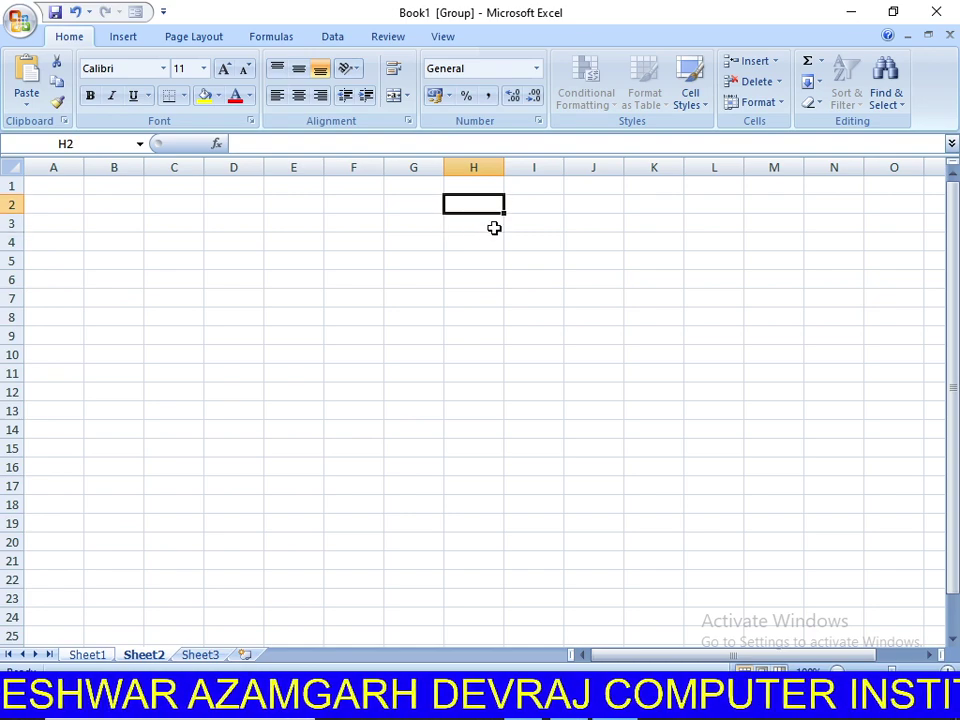
pyautogui.write('4')
pyautogui.click(456, 296)
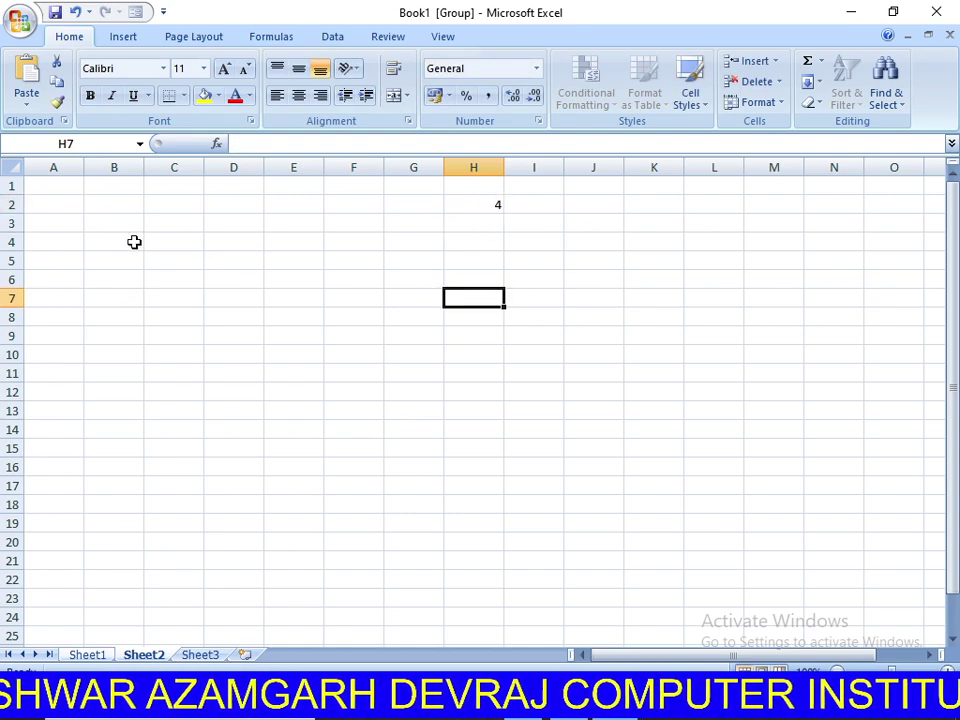
pyautogui.click(63, 187)
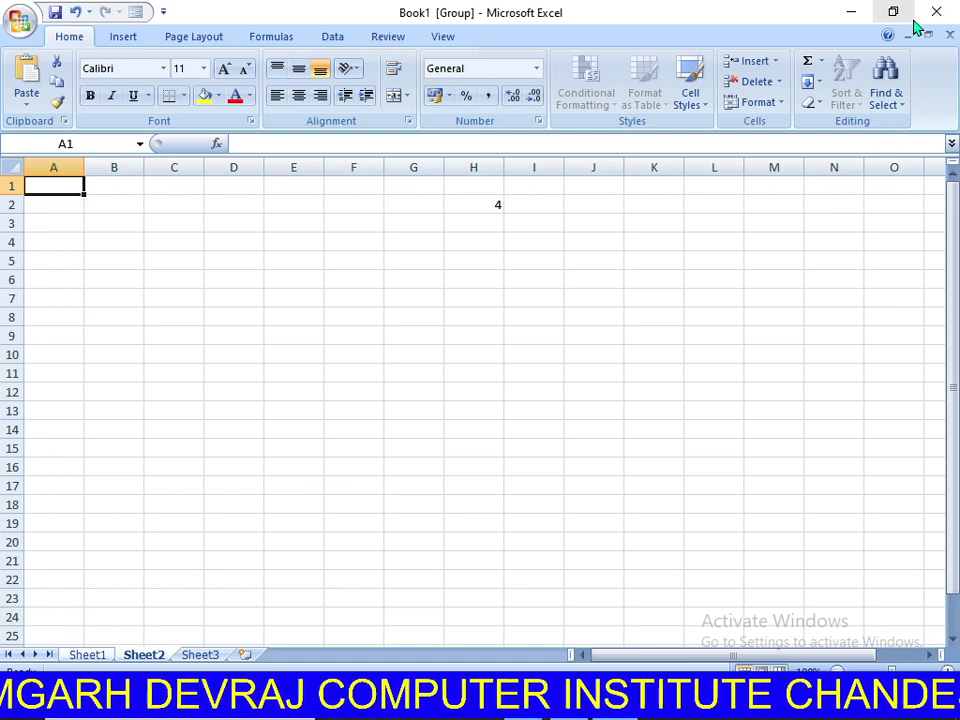
# Type the headings SR.NO, NAME, SCALE, PAGE NUMBER and DESIGNATION across A1:E1.
pyautogui.write('SR.')
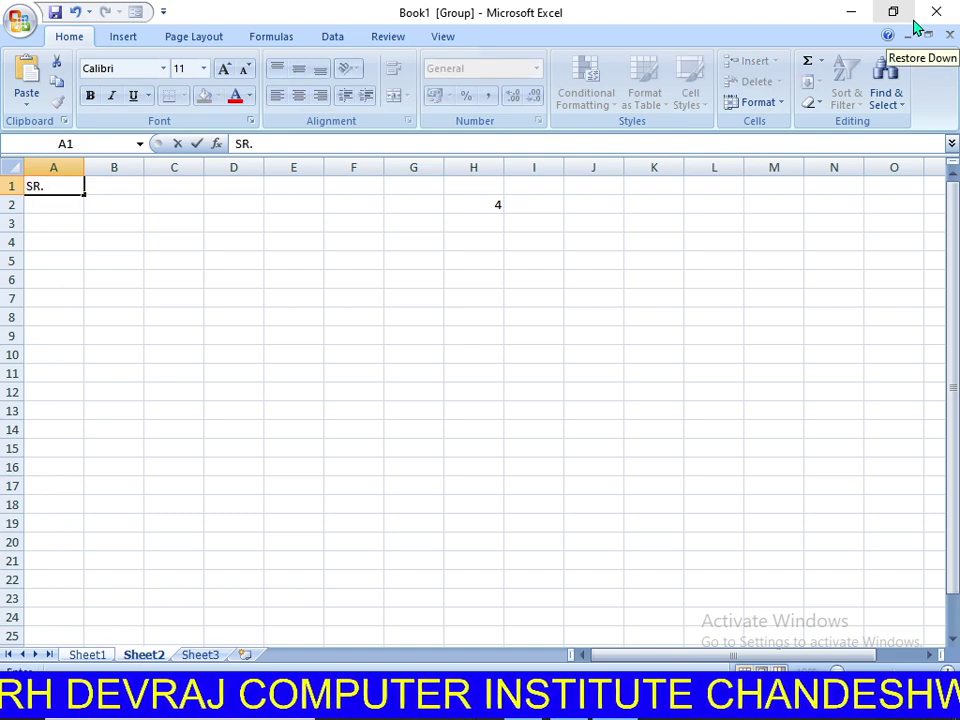
pyautogui.write('NO')
pyautogui.press('Tab')
pyautogui.write('NAME')
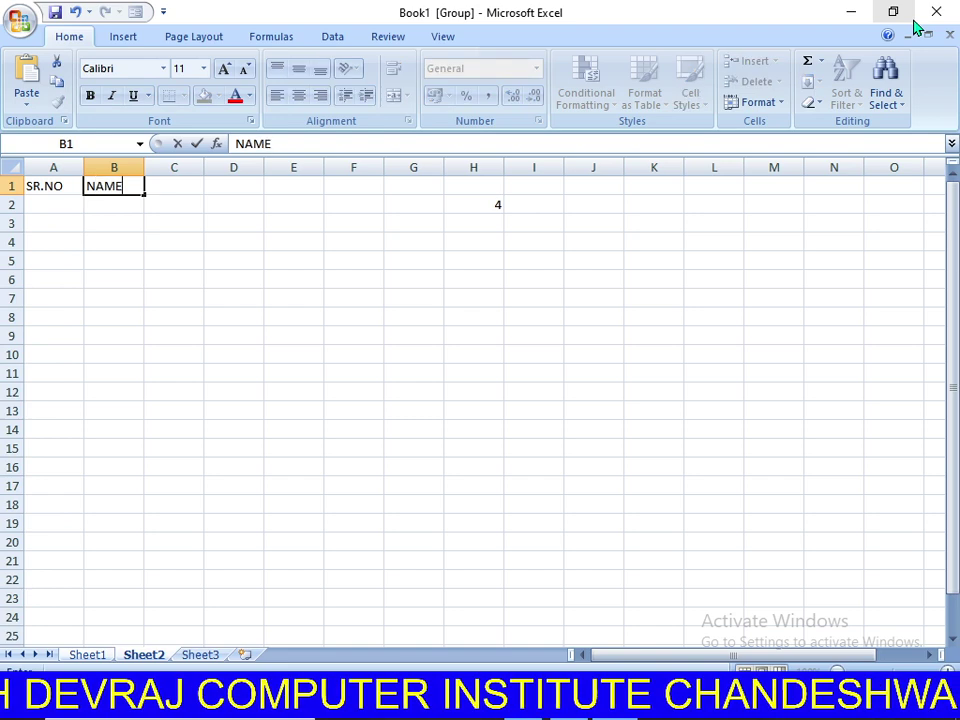
pyautogui.press('Tab')
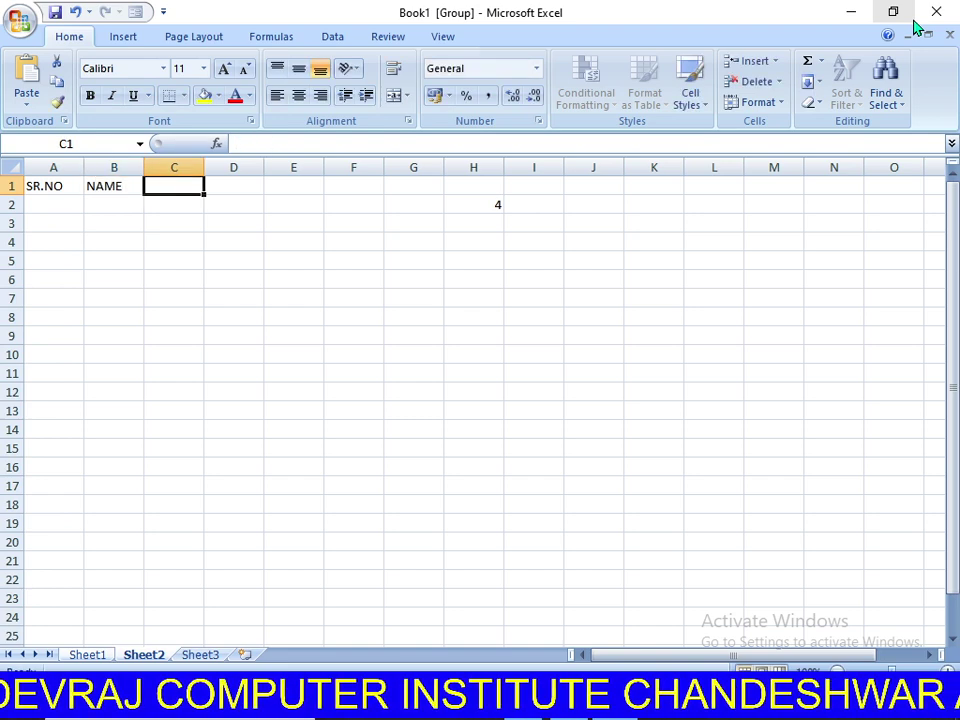
pyautogui.write('SCALE')
pyautogui.press('Tab')
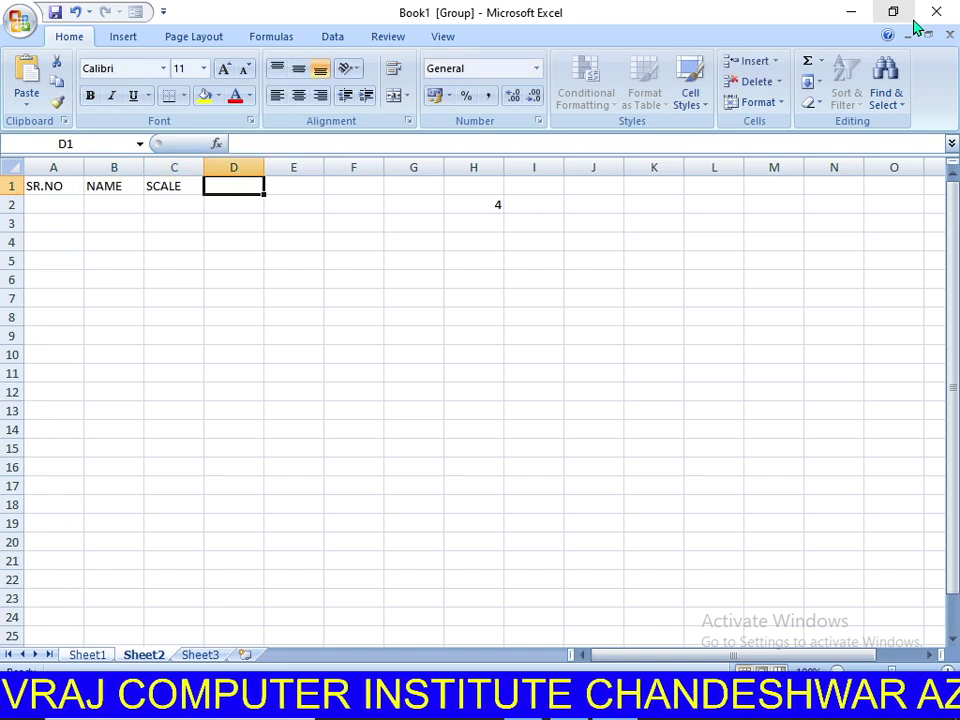
pyautogui.write('PAGE')
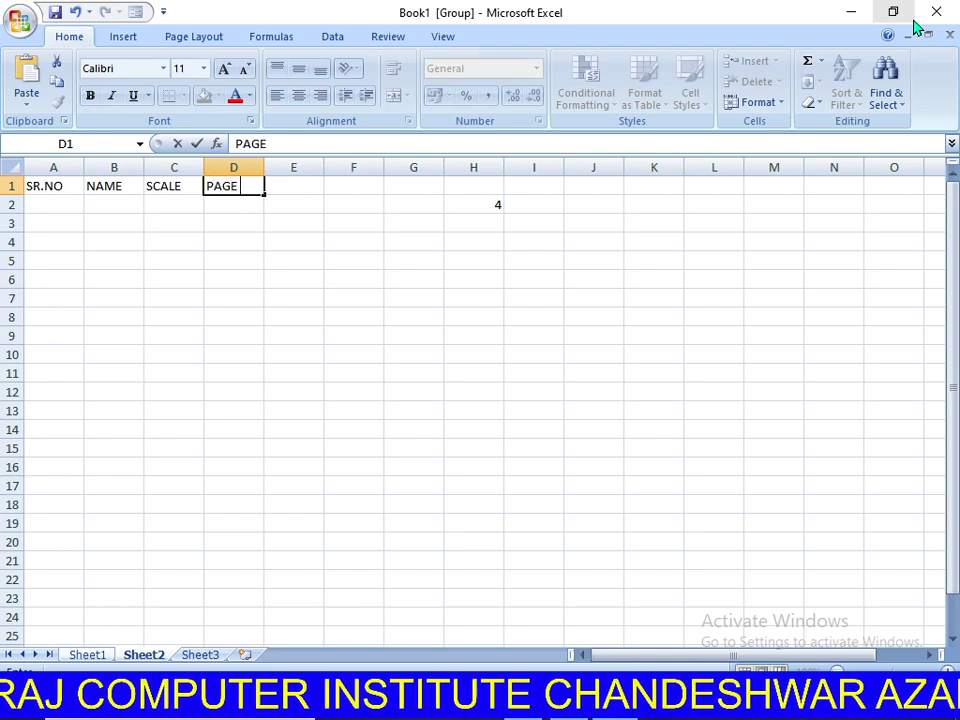
pyautogui.write('MBER')
pyautogui.press('Tab')
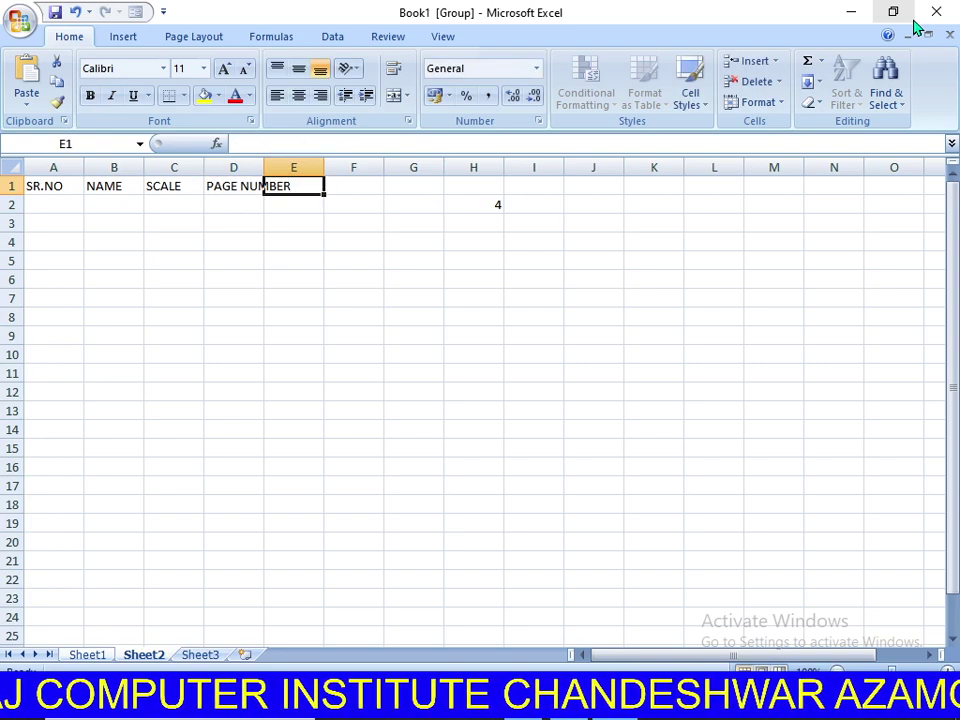
pyautogui.write('DES')
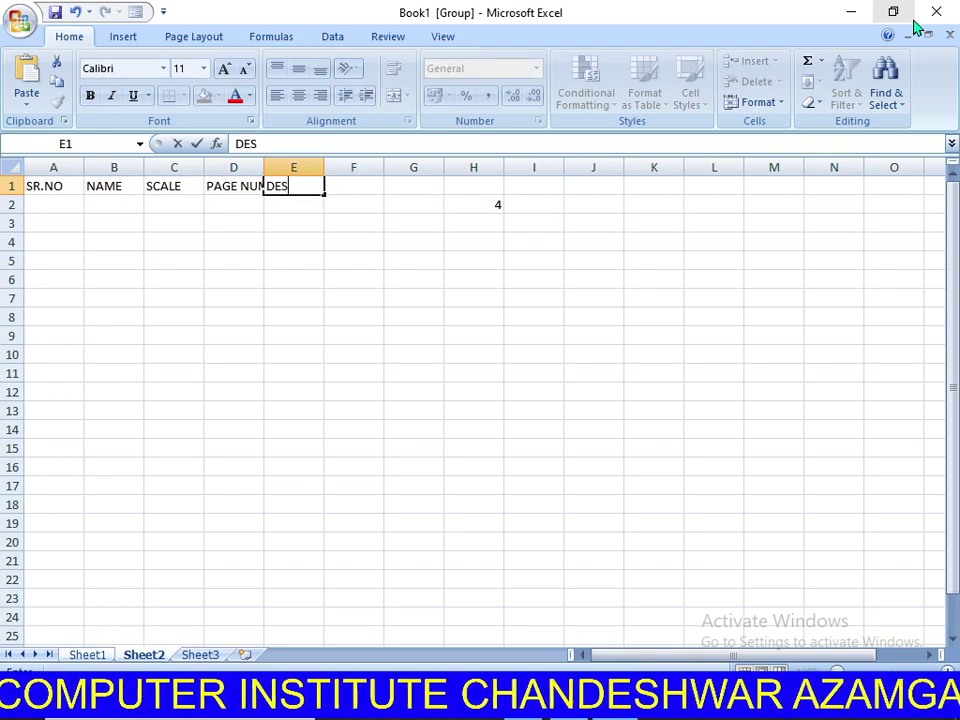
pyautogui.write('IGNATI')
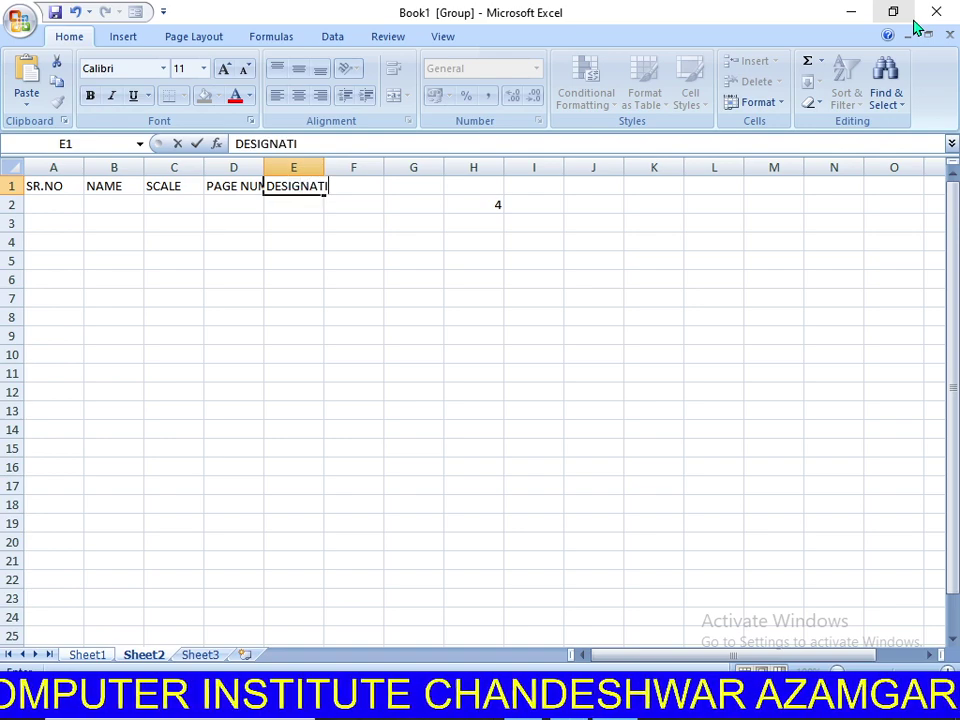
pyautogui.write('ON')
pyautogui.press('Return')
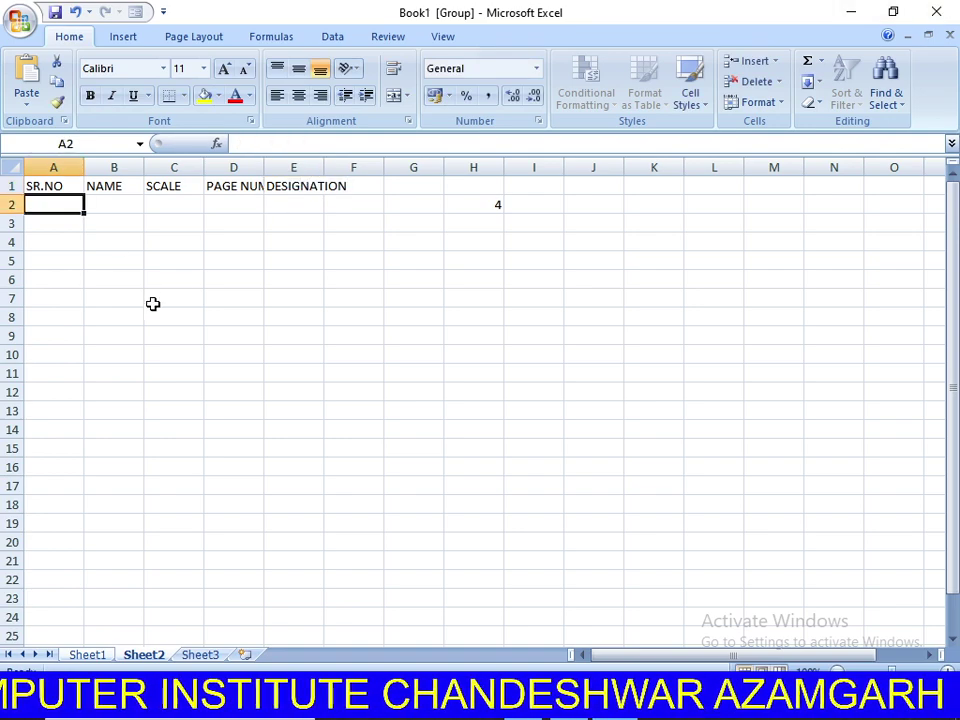
# Autofit column D to its PAGE NUMBER heading and enter serial numbers 1–4 in A2:A5.
pyautogui.doubleClick(264, 167)
pyautogui.click(318, 309)
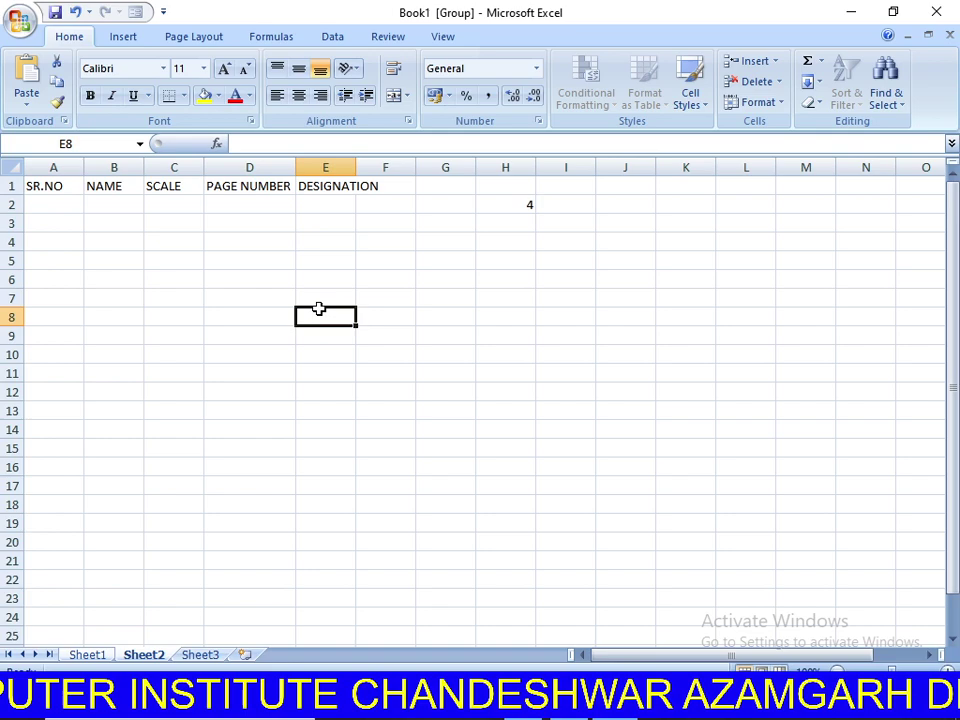
pyautogui.click(61, 202)
pyautogui.write('1 2 3 ')
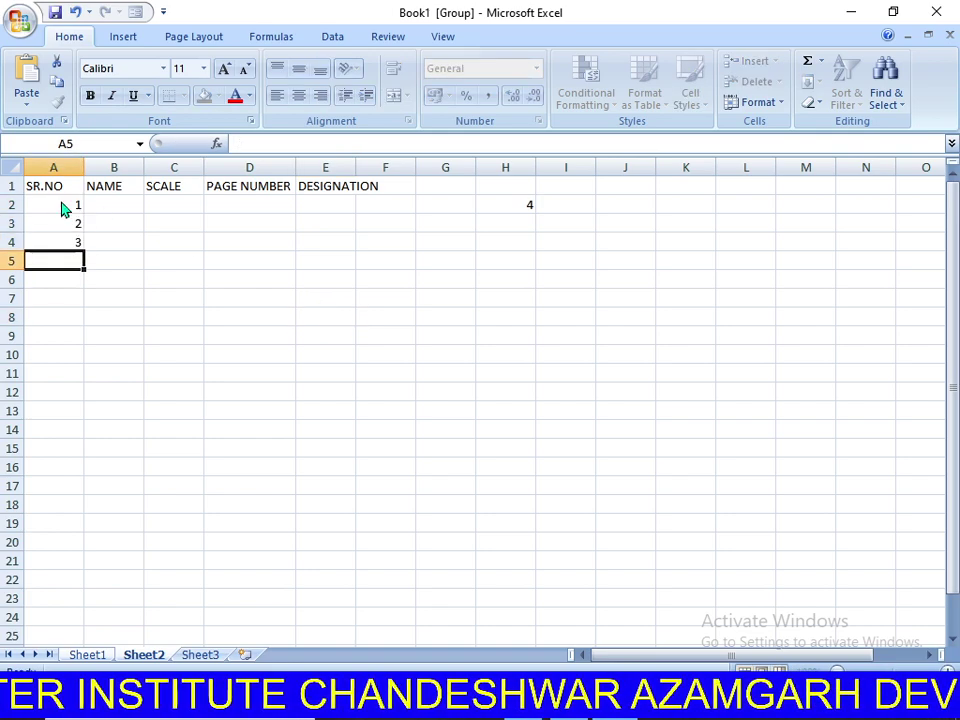
pyautogui.write('4')
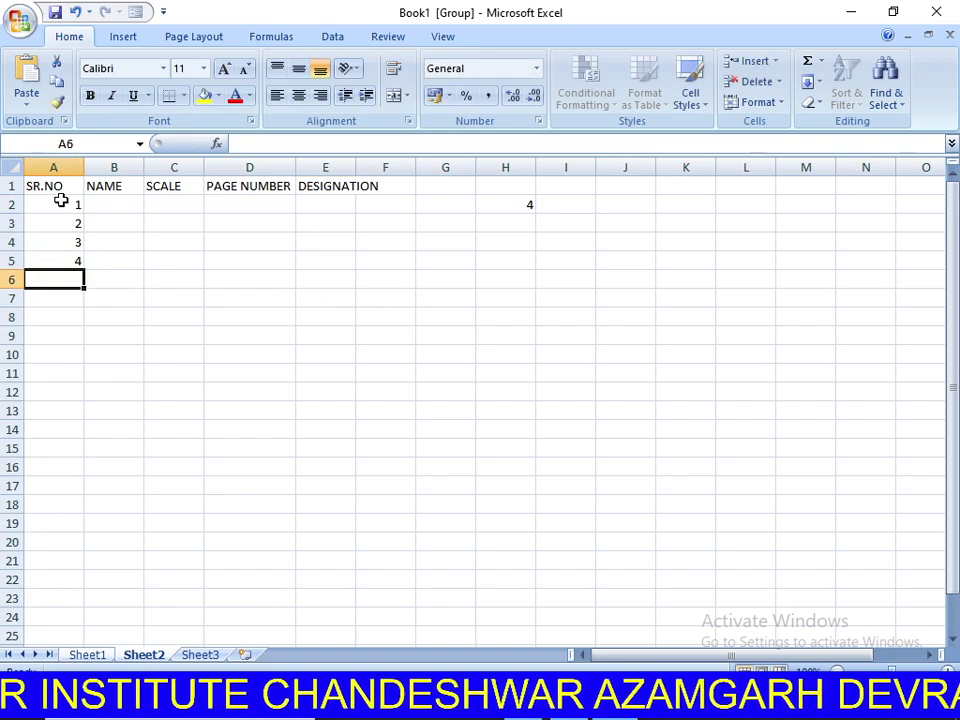
# Enter four first names down B2:B5.
pyautogui.click(101, 201)
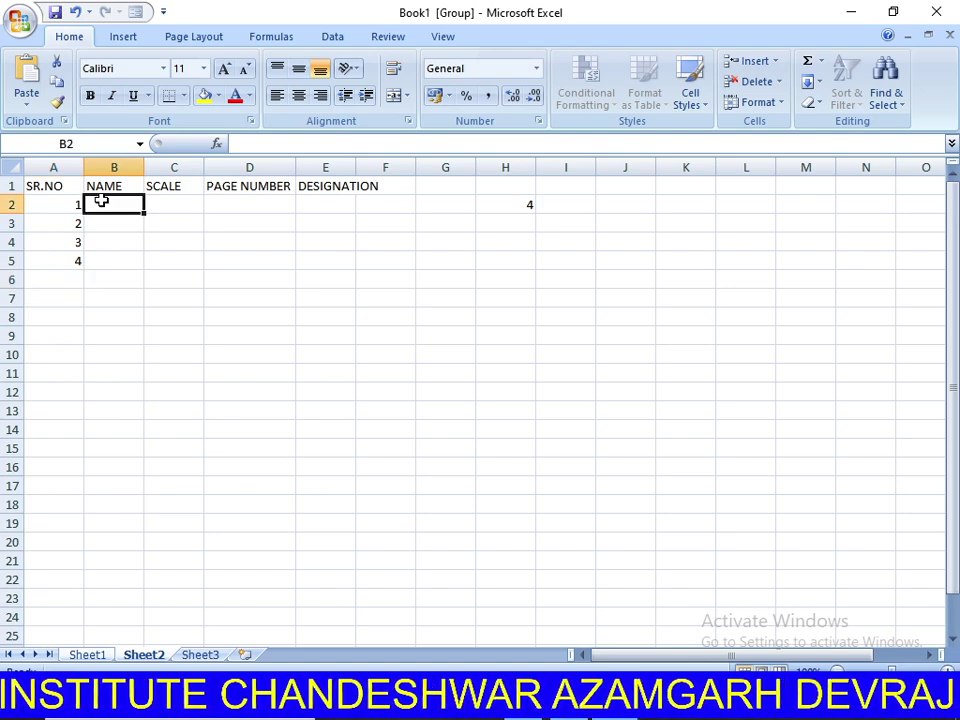
pyautogui.write('MOHAN')
pyautogui.press('Return')
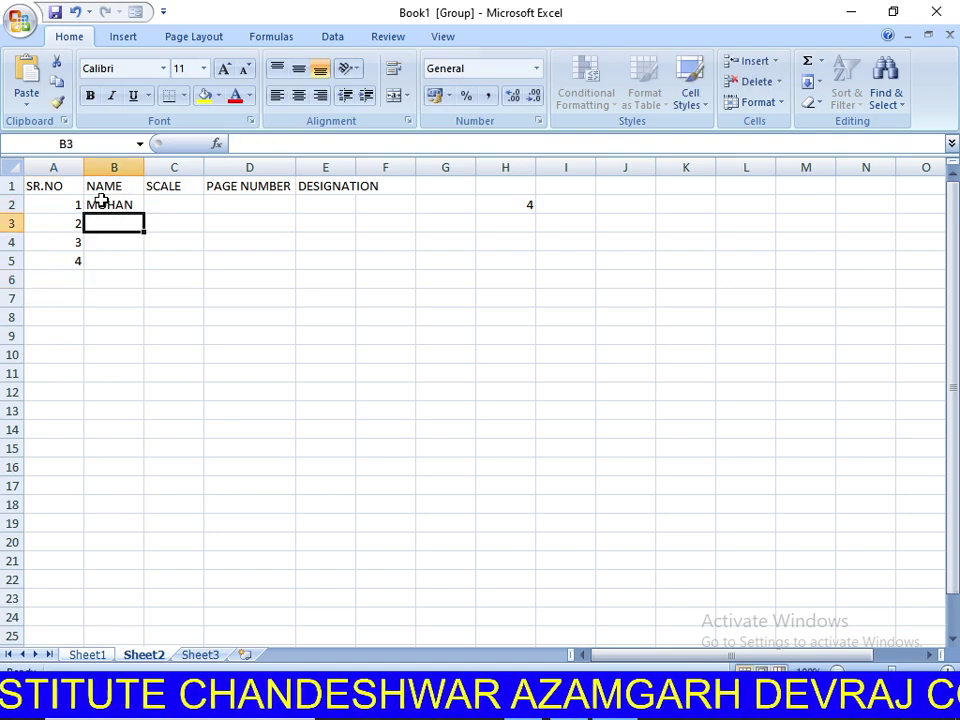
pyautogui.write('RAM')
pyautogui.press('Return')
pyautogui.write('SHY')
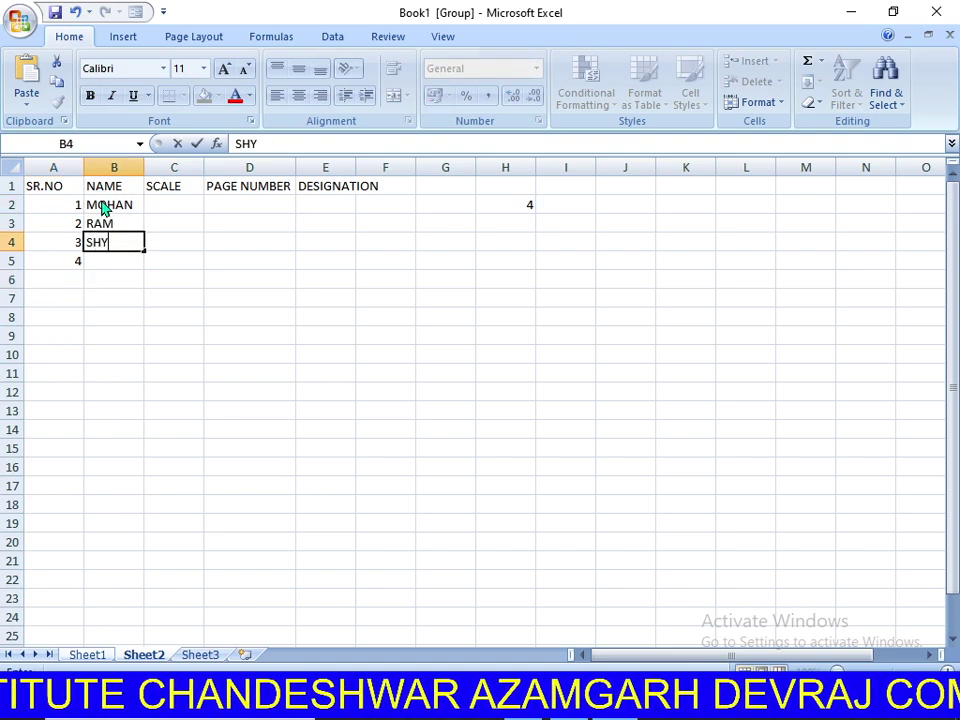
pyautogui.write('AM')
pyautogui.press('Return')
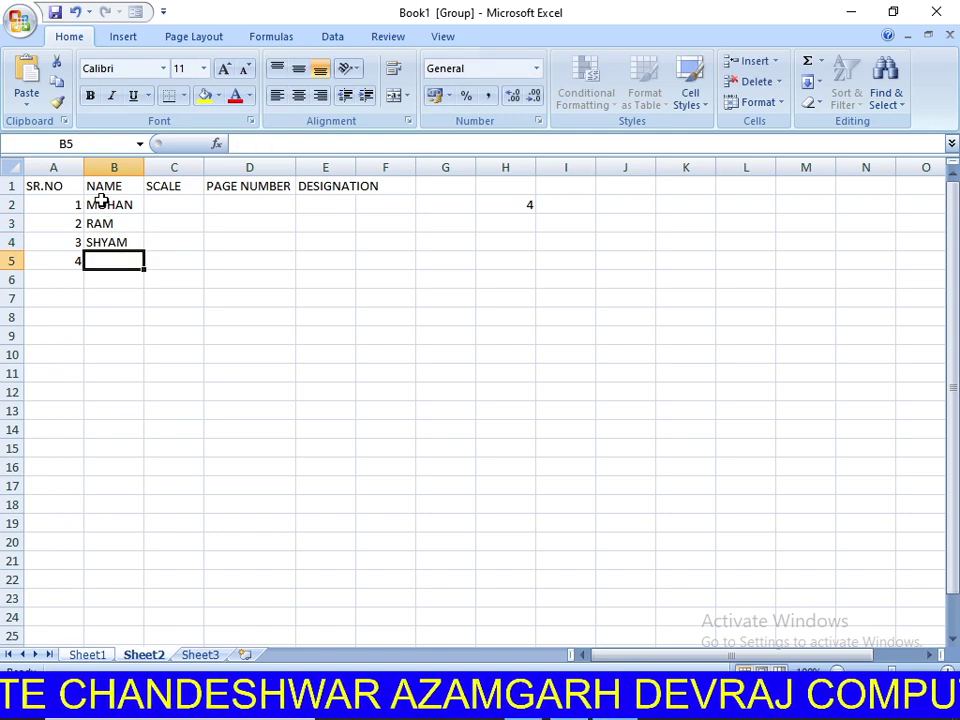
pyautogui.write('RAJ')
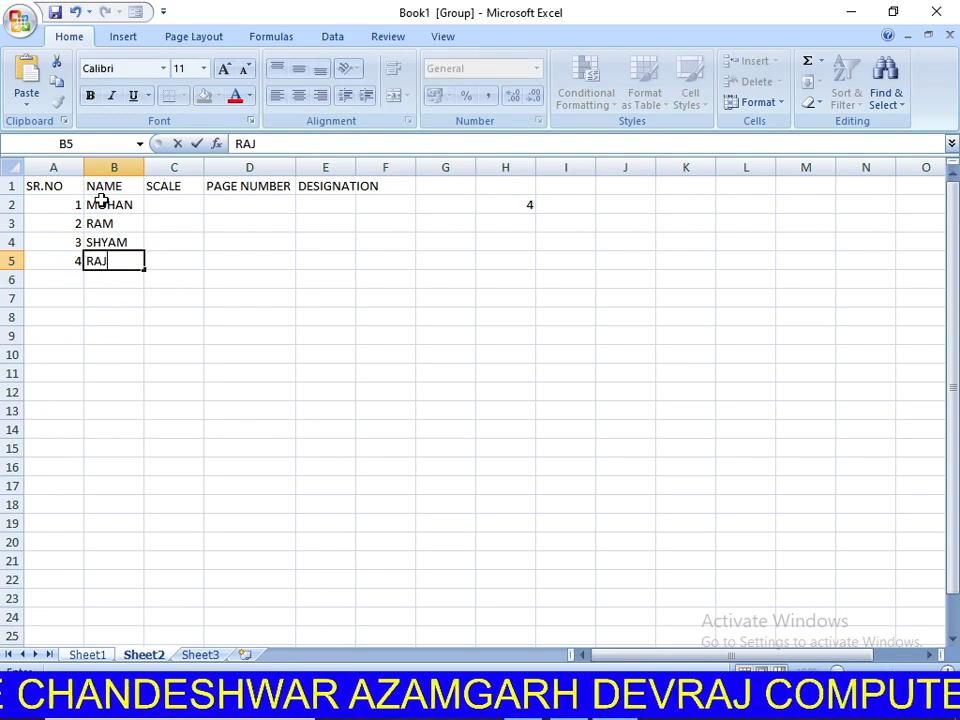
pyautogui.write('U')
pyautogui.press('Return')
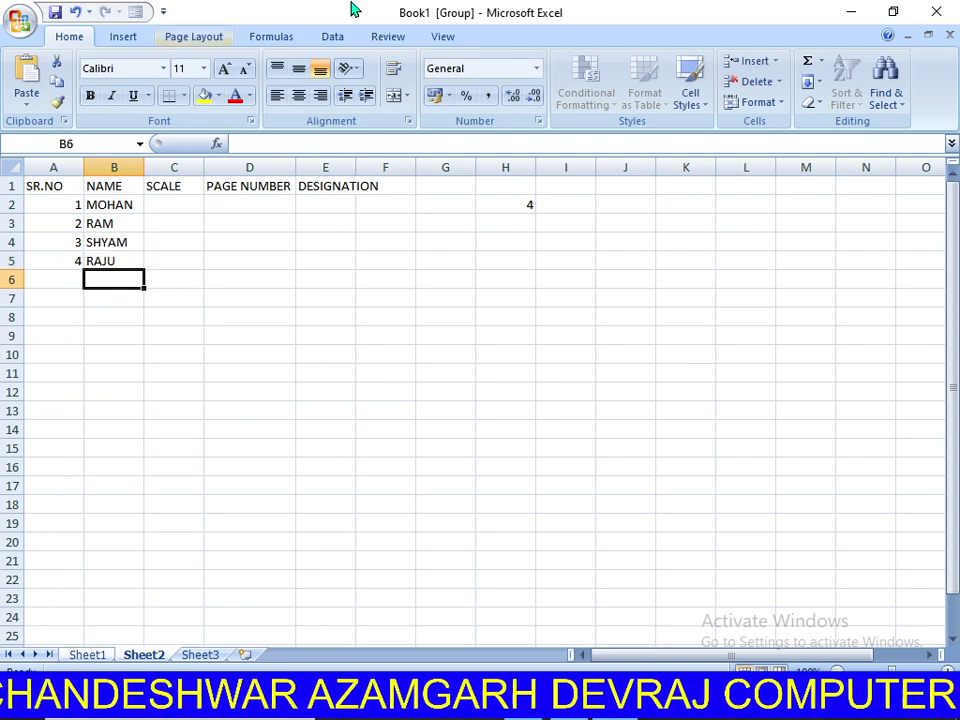
# Fill the SCALE column C2:C5 with I, II, III and IV.
pyautogui.click(169, 206)
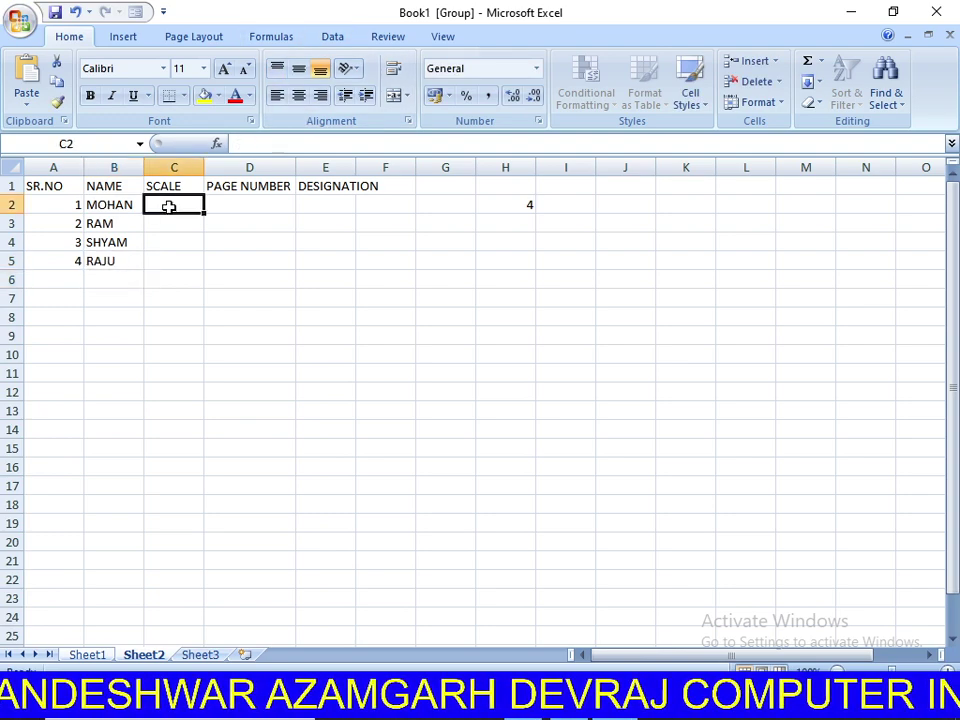
pyautogui.write('l')
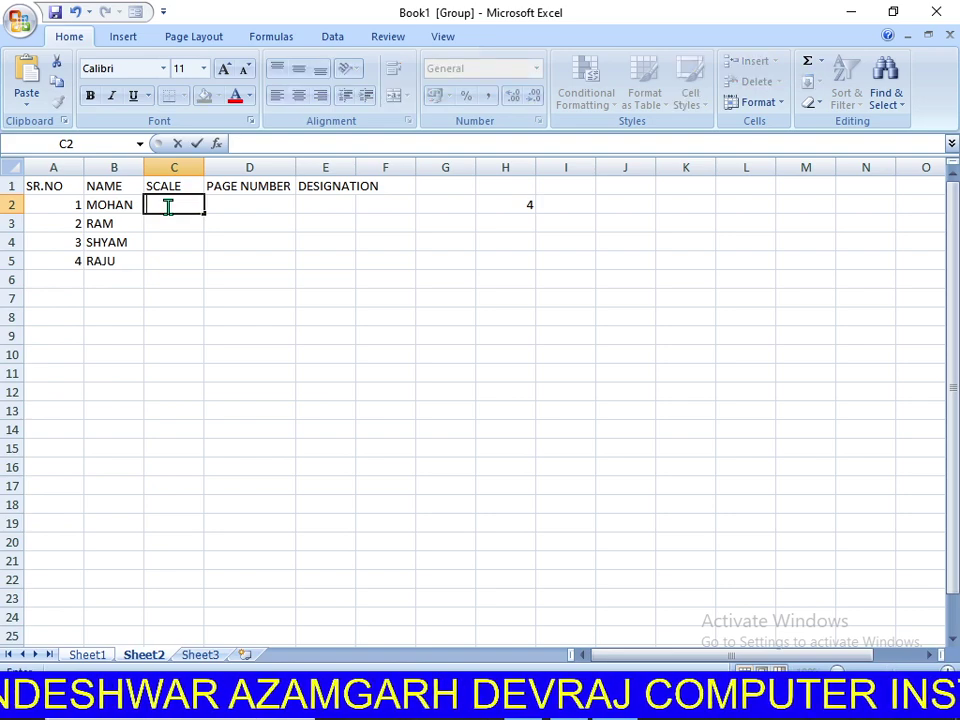
pyautogui.press('Return')
pyautogui.write('II')
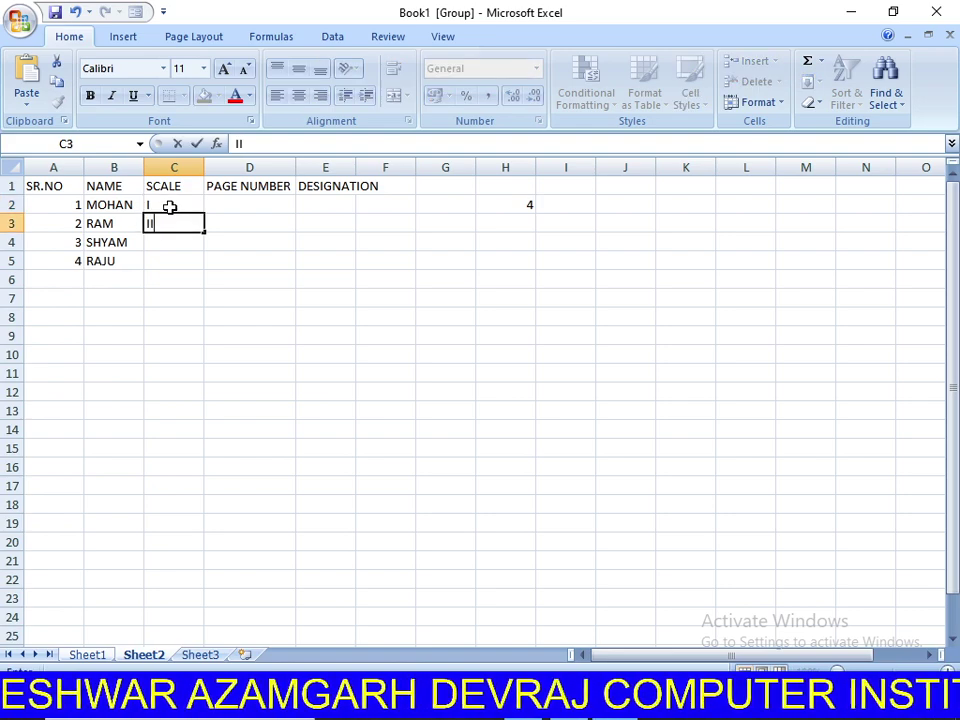
pyautogui.press('Return')
pyautogui.write('III')
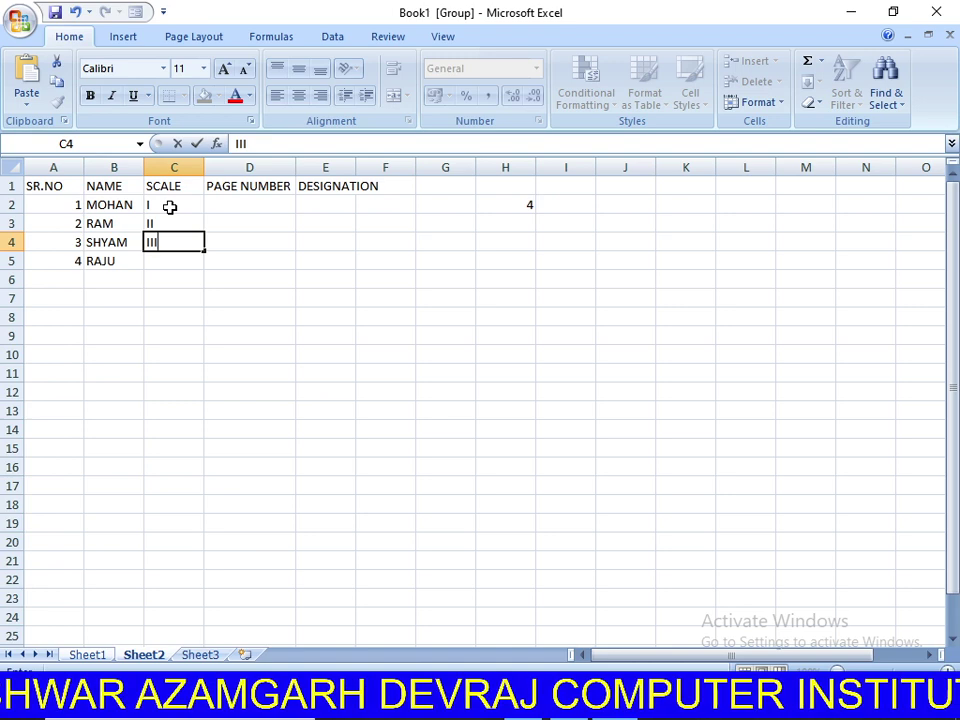
pyautogui.press('Return')
pyautogui.write('II')
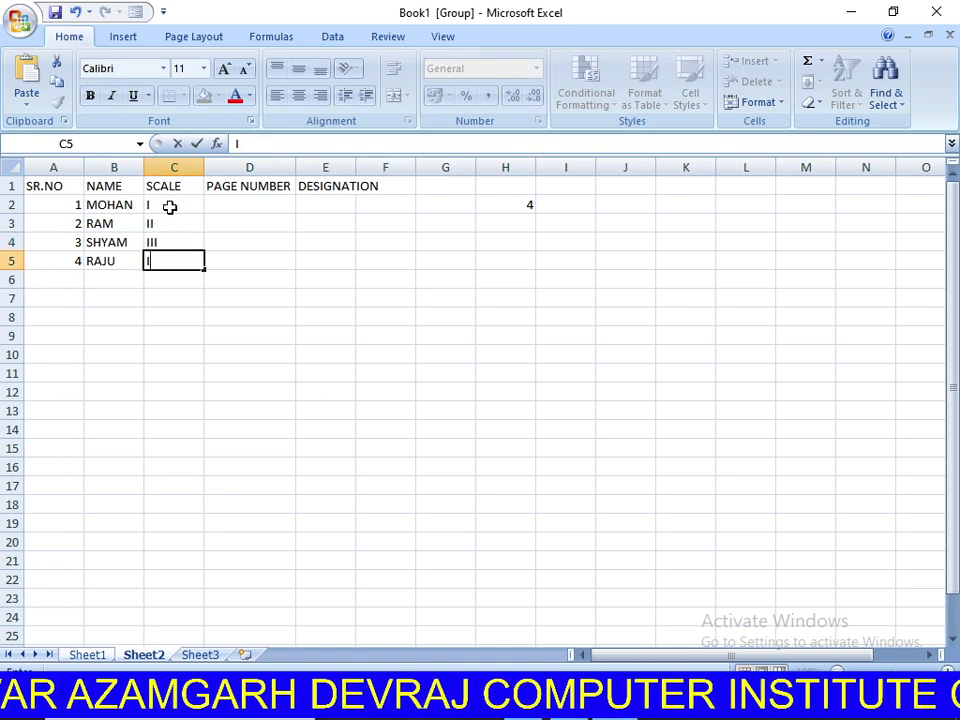
pyautogui.write('V')
pyautogui.press('Return')
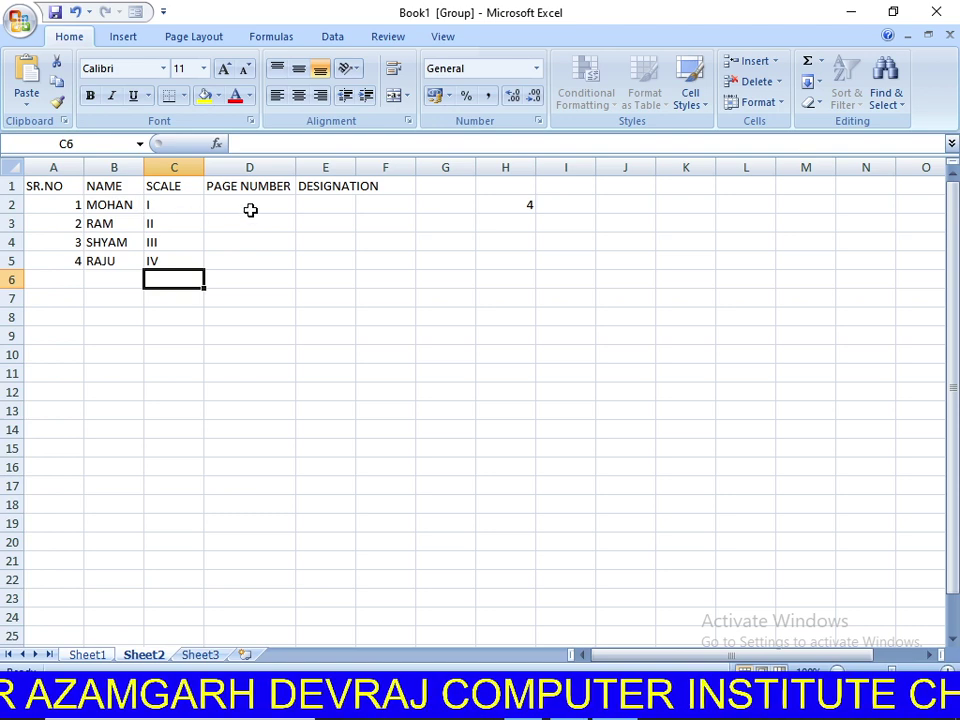
# Fill the PAGE NUMBER column D2:D5 with 652, 235, 451 and 985.
pyautogui.click(258, 205)
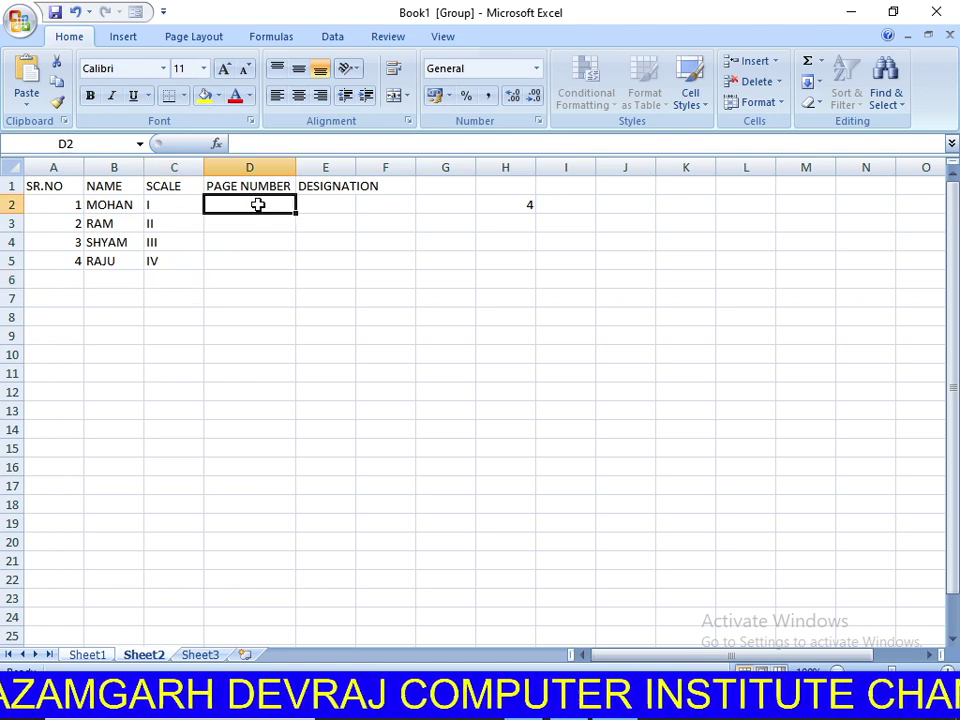
pyautogui.write('652')
pyautogui.press('Return')
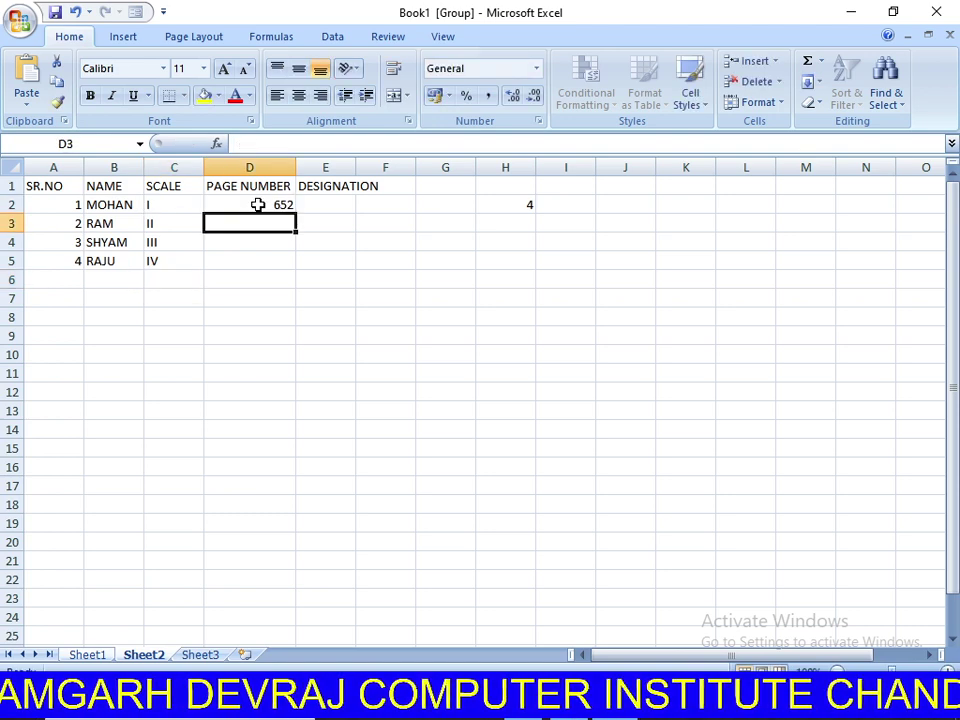
pyautogui.write('235')
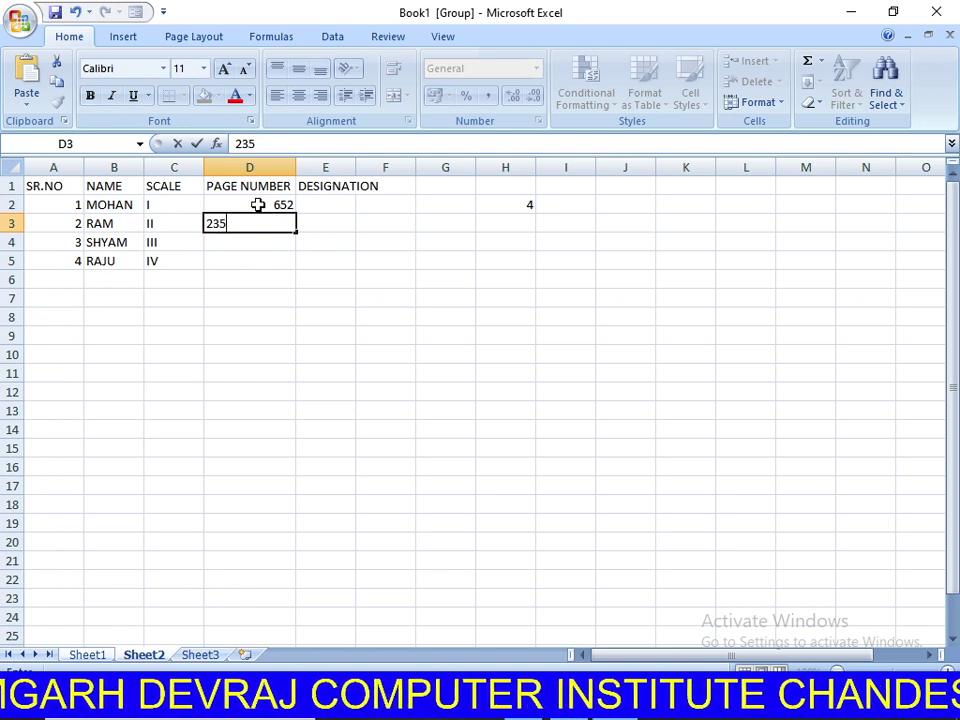
pyautogui.press('Return')
pyautogui.write('451')
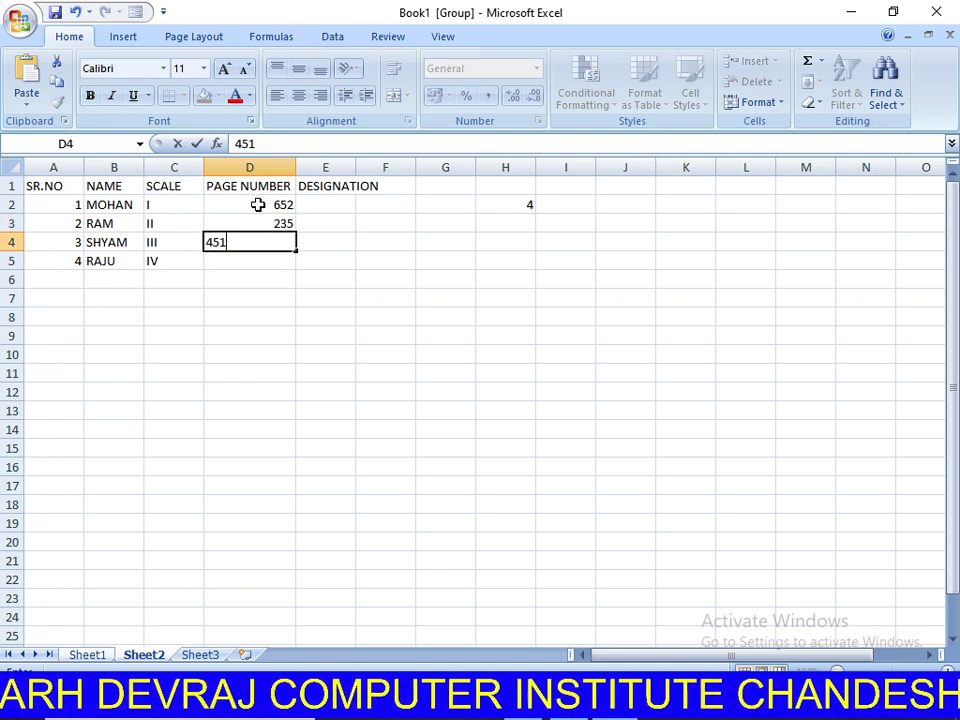
pyautogui.press('Return')
pyautogui.write('985')
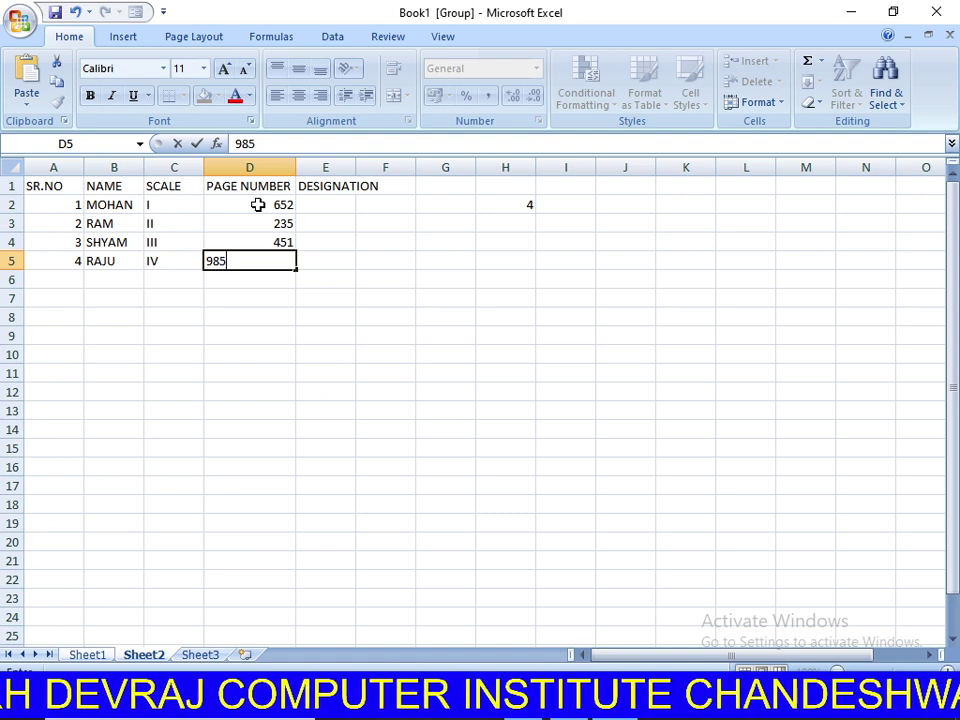
pyautogui.press('Return')
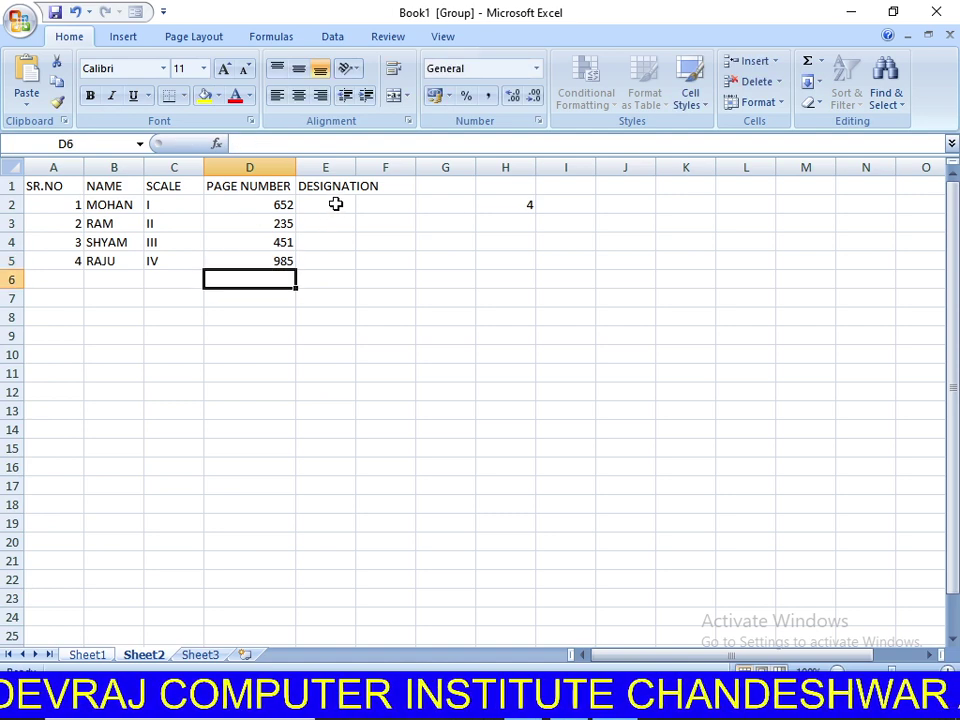
# Widen column E and enter ACCCOUNTANT, FIELD OFFICER, CELERK, FIELD OFFICER in E2:E5.
pyautogui.moveTo(356, 167); pyautogui.dragTo(413, 167)
pyautogui.click(315, 204)
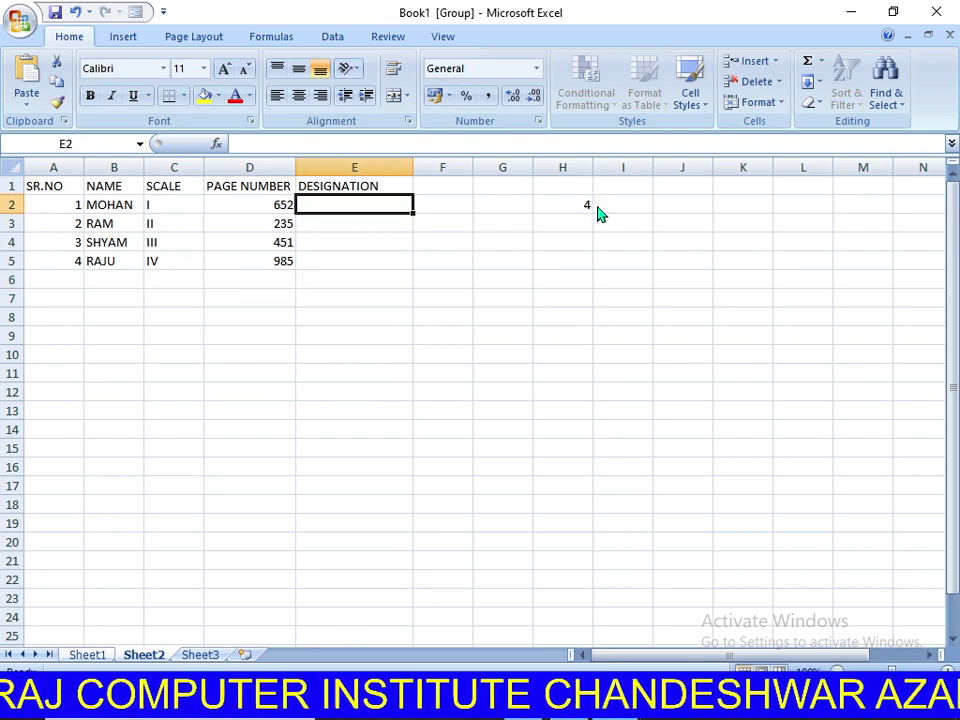
pyautogui.write('ACCC')
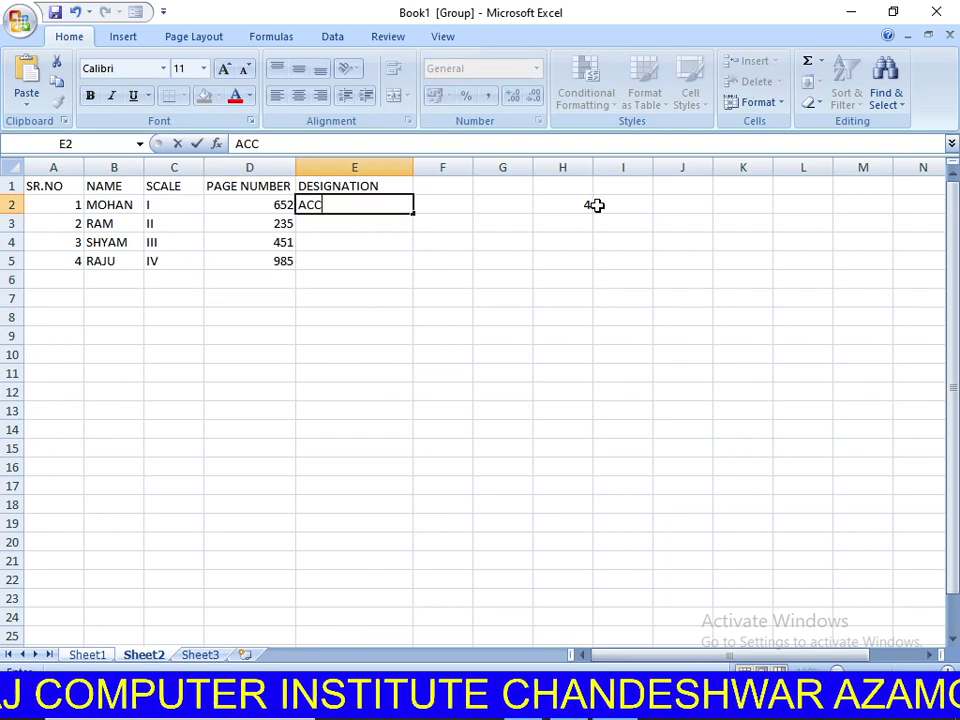
pyautogui.write('OUNTANT')
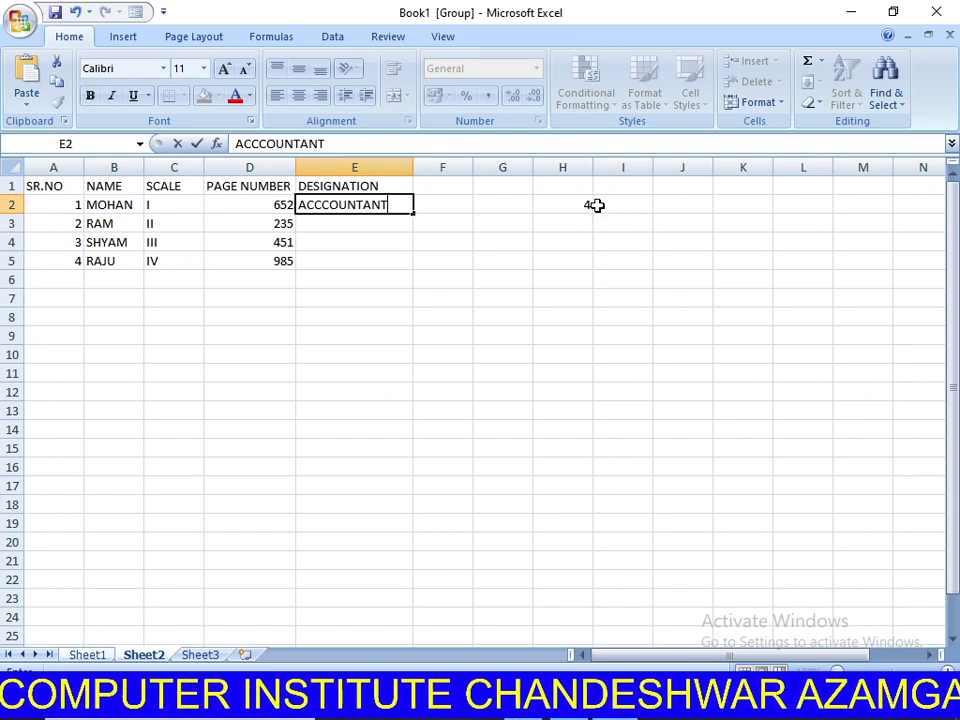
pyautogui.press('Return')
pyautogui.write('FIELD OFFI')
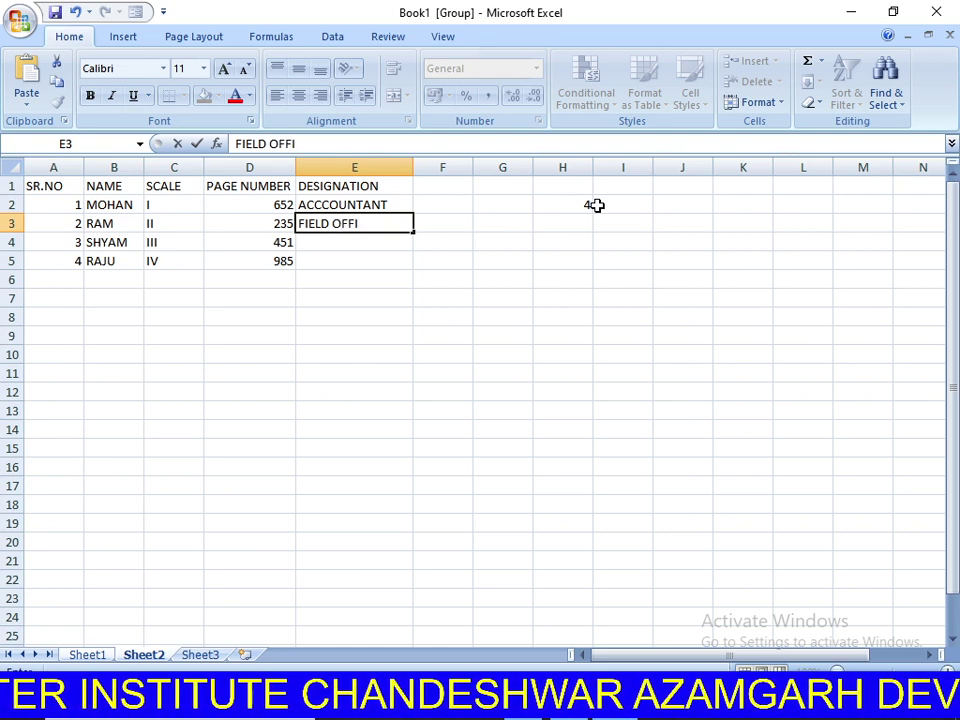
pyautogui.write('CER')
pyautogui.press('Return')
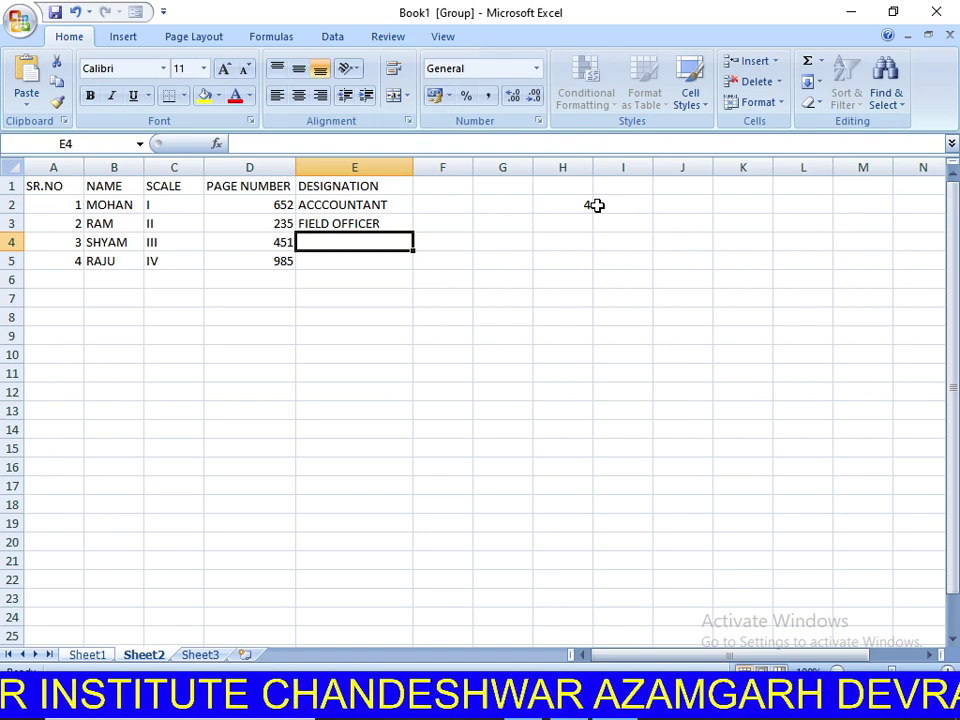
pyautogui.write('CEL')
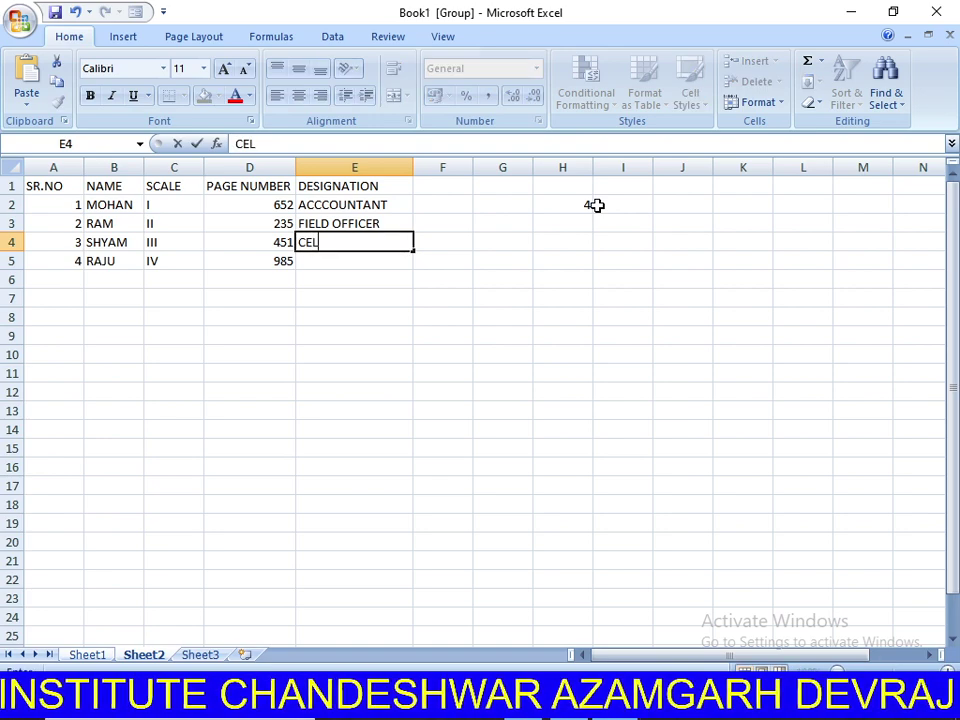
pyautogui.write('ERK')
pyautogui.press('Return')
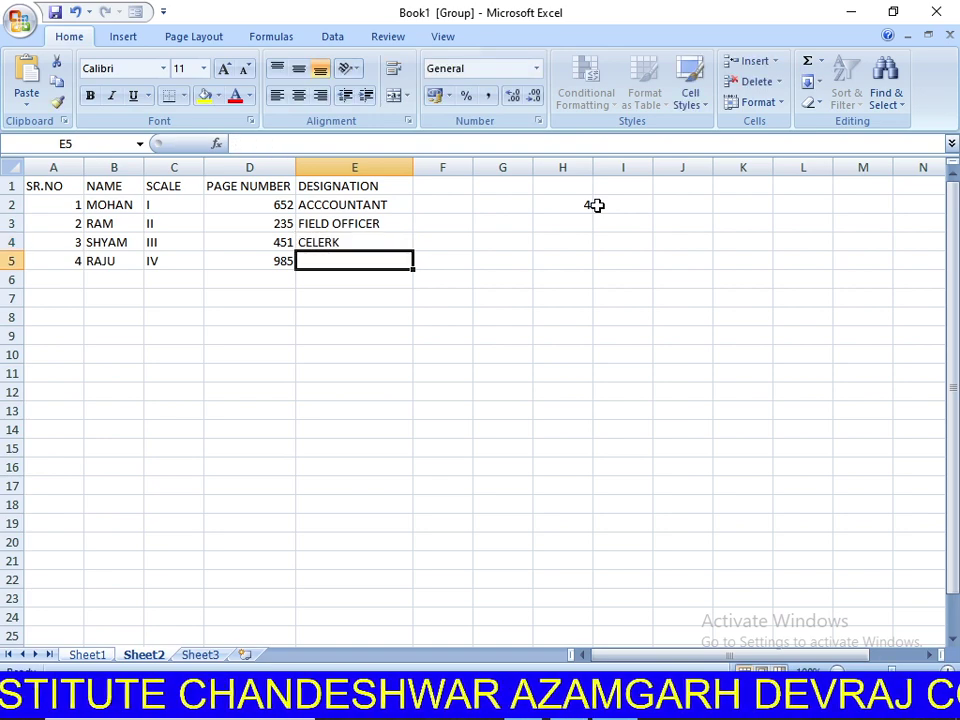
pyautogui.write('F')
pyautogui.press('Return')
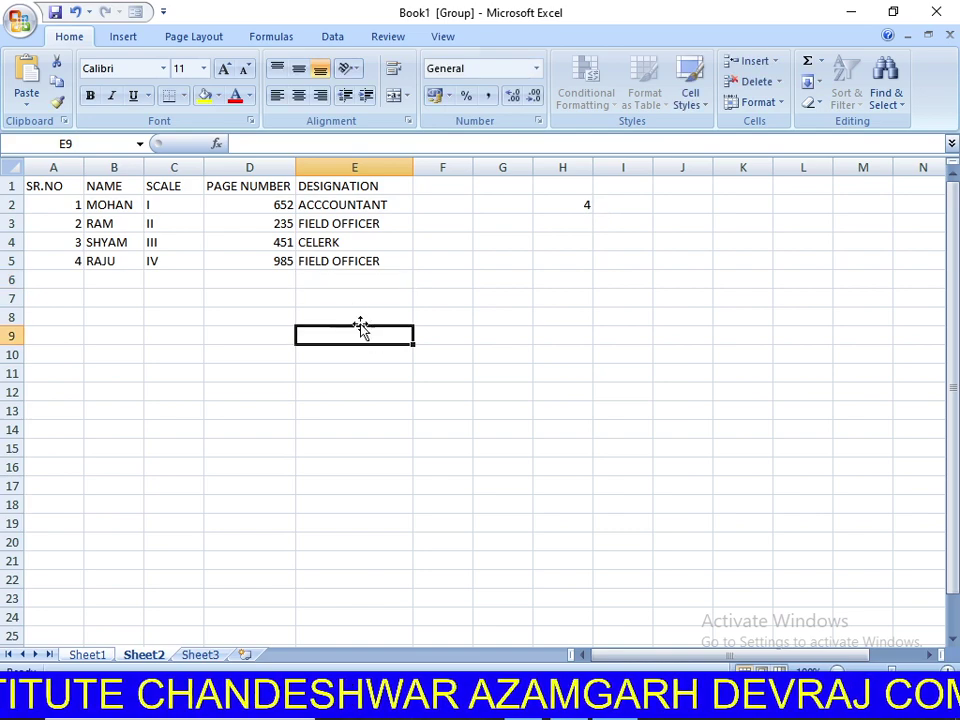
# Give the header row A1:E1 a yellow fill with red text.
pyautogui.moveTo(34, 182)
pyautogui.mouseDown()
pyautogui.moveTo(355, 200)
pyautogui.moveTo(360, 186)
pyautogui.mouseUp()
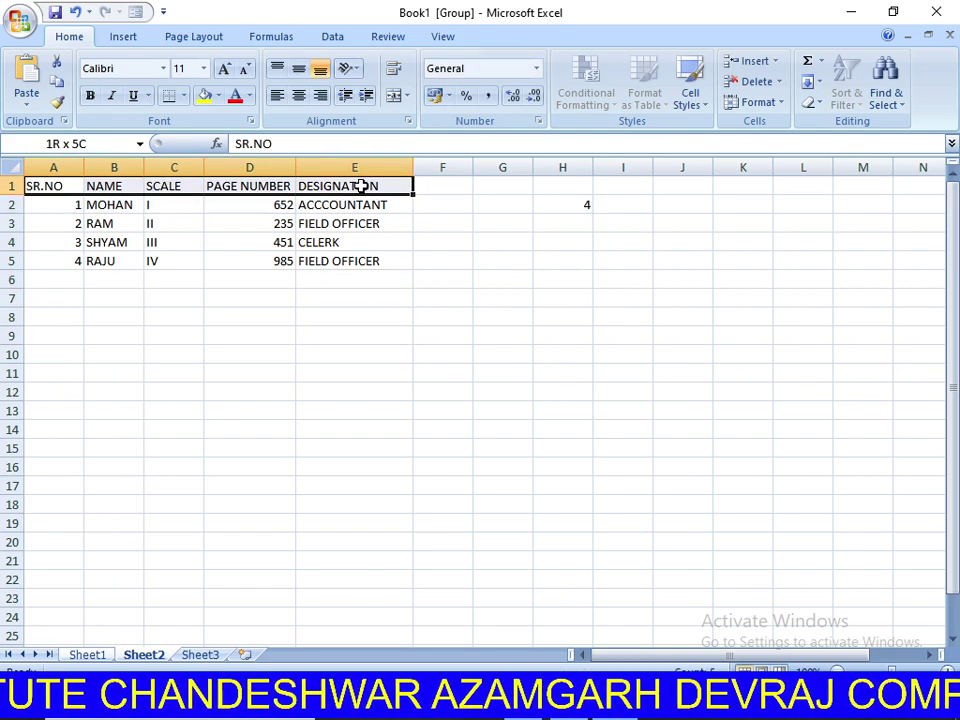
pyautogui.click(183, 95)
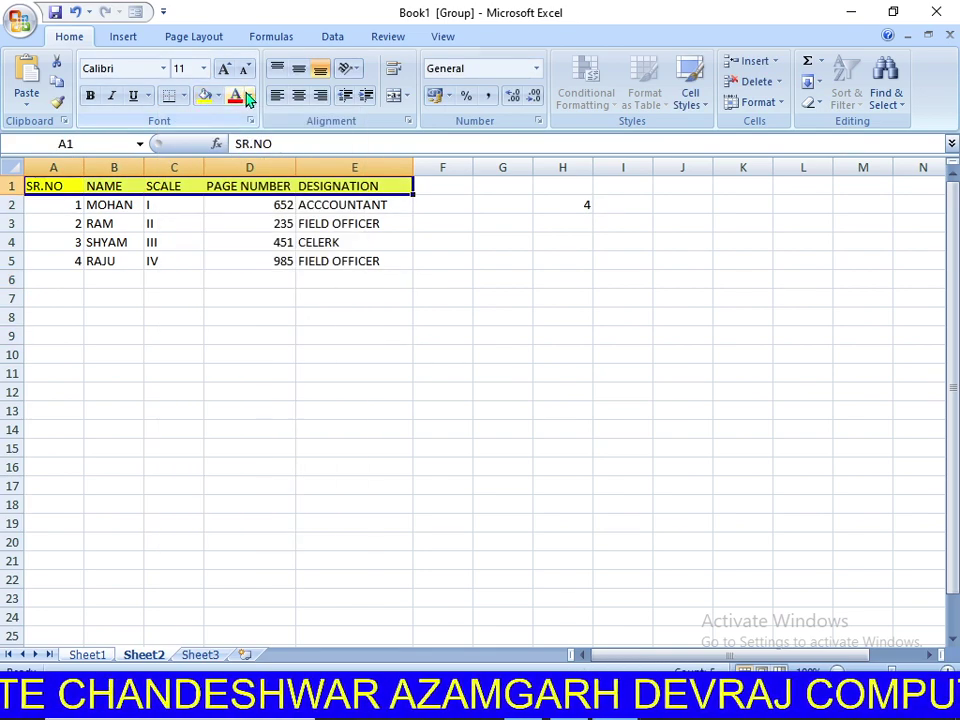
pyautogui.click(388, 340)
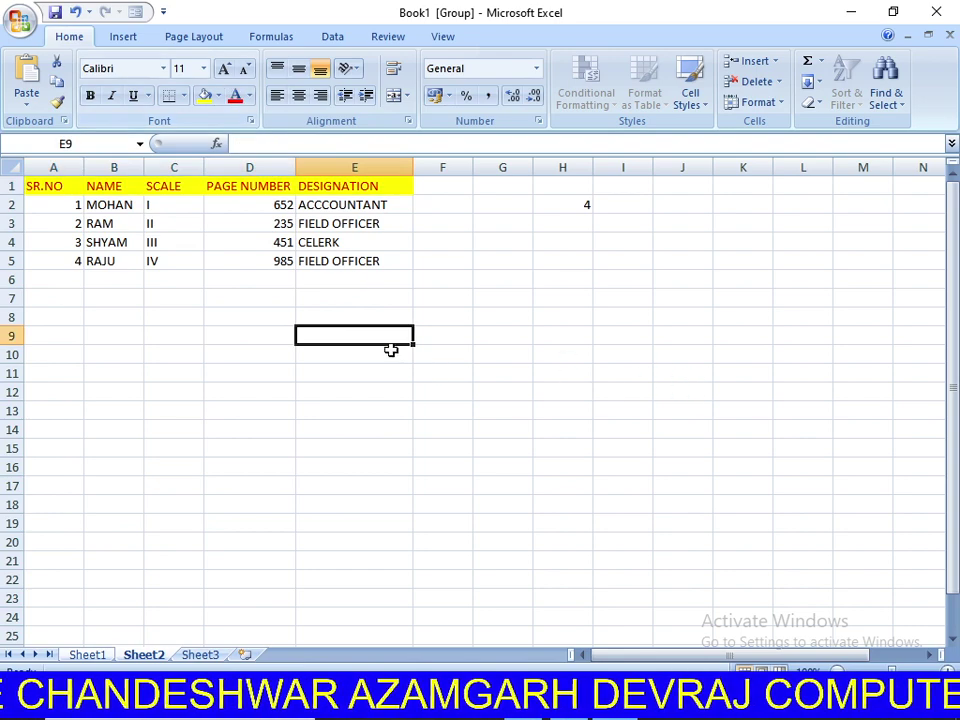
# Apply All Borders to the table A1:E5.
pyautogui.moveTo(355, 261); pyautogui.dragTo(45, 186)
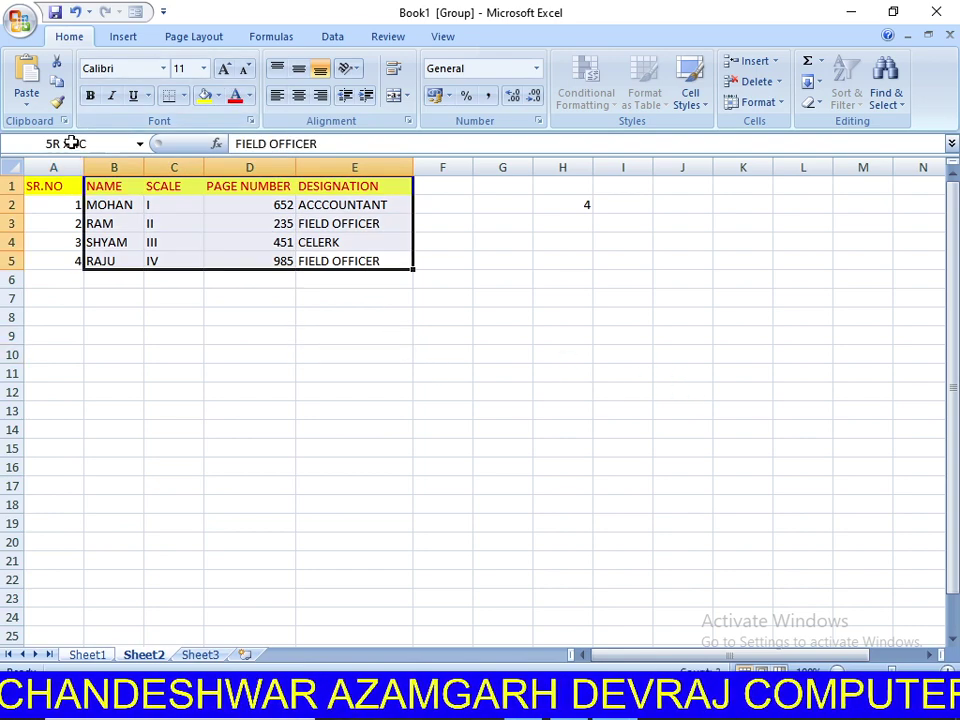
pyautogui.click(184, 95)
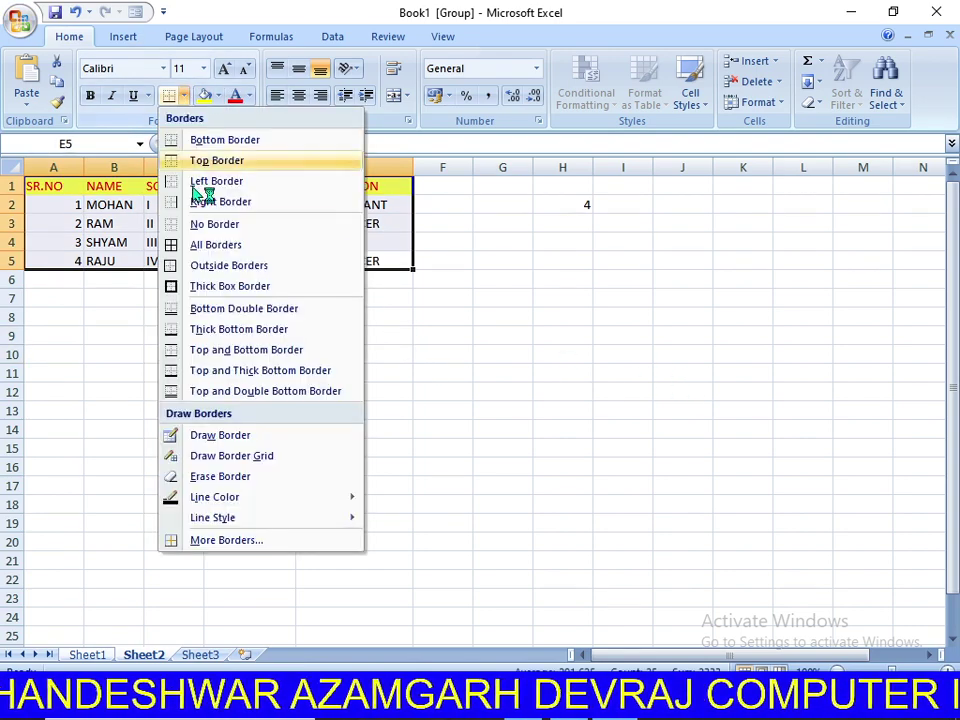
pyautogui.click(204, 246)
pyautogui.click(350, 333)
pyautogui.click(529, 380)
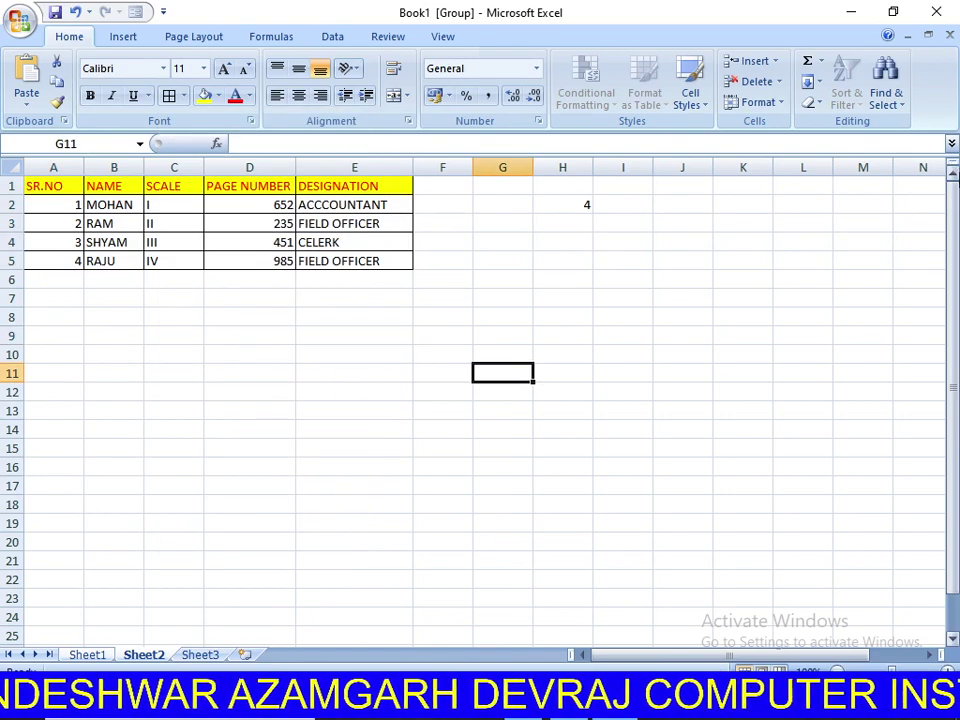
pyautogui.click(560, 432)
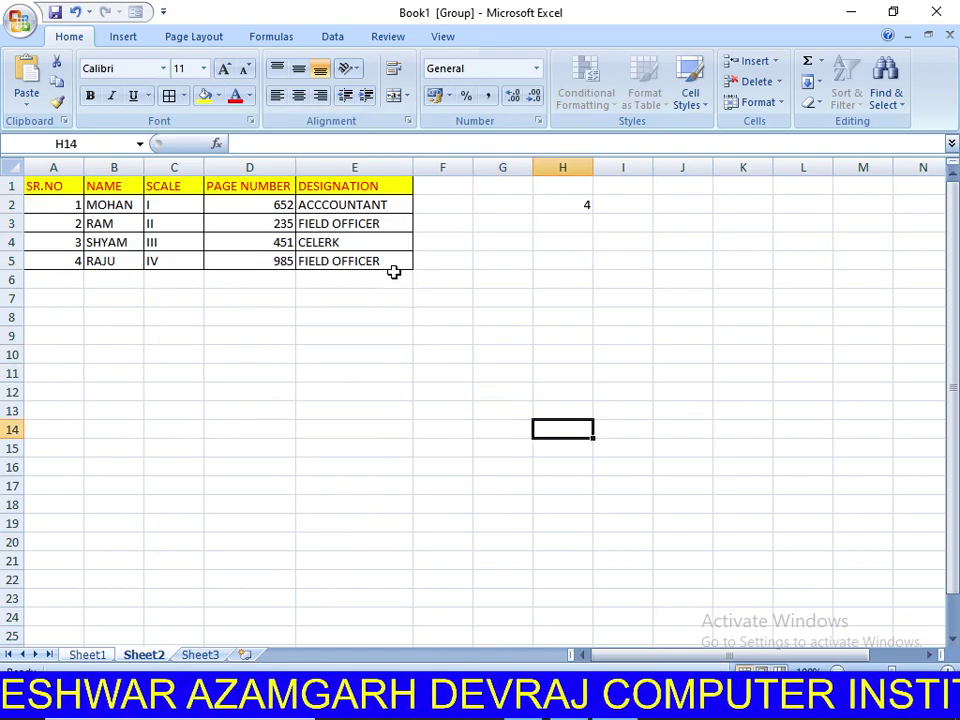
pyautogui.moveTo(395, 280)
pyautogui.mouseDown()
pyautogui.moveTo(4, 153)
pyautogui.moveTo(4, 140)
pyautogui.mouseUp()
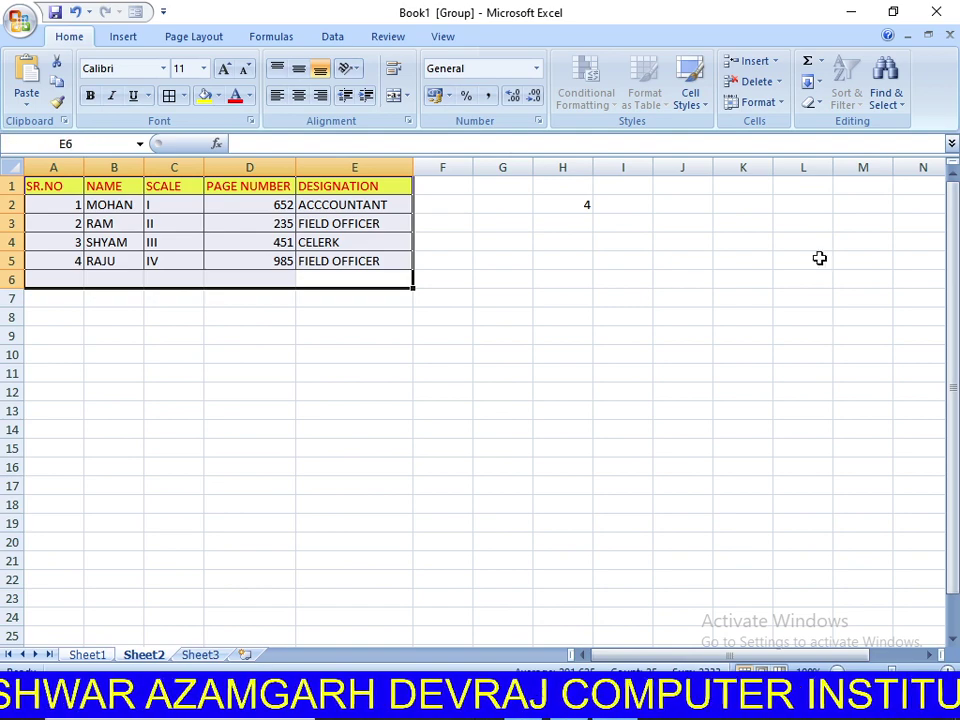
pyautogui.click(306, 273)
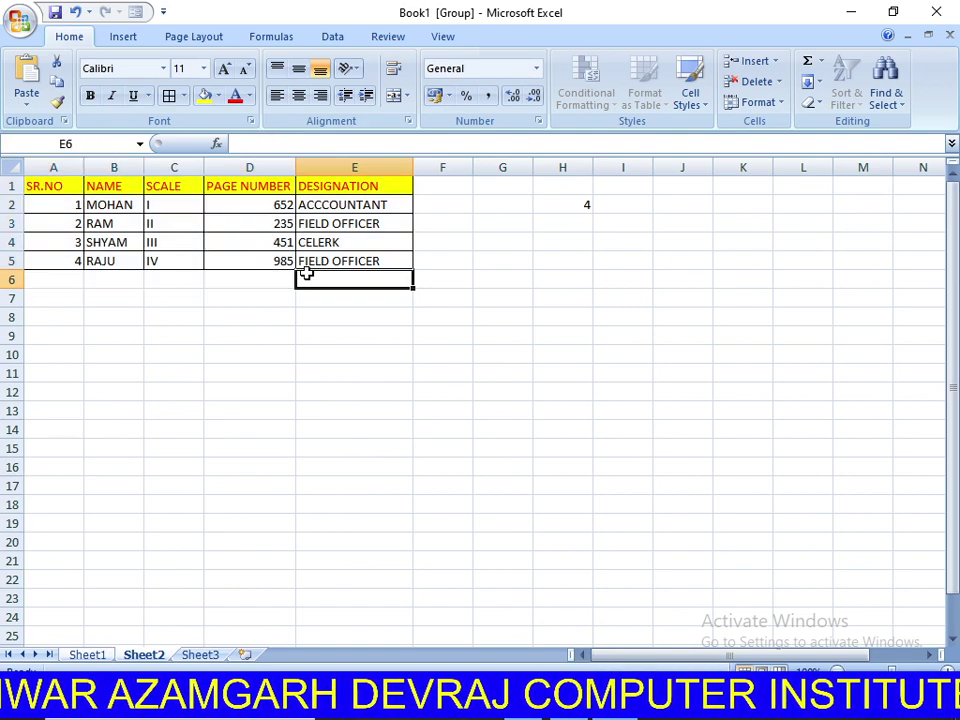
pyautogui.moveTo(58, 205); pyautogui.dragTo(410, 262)
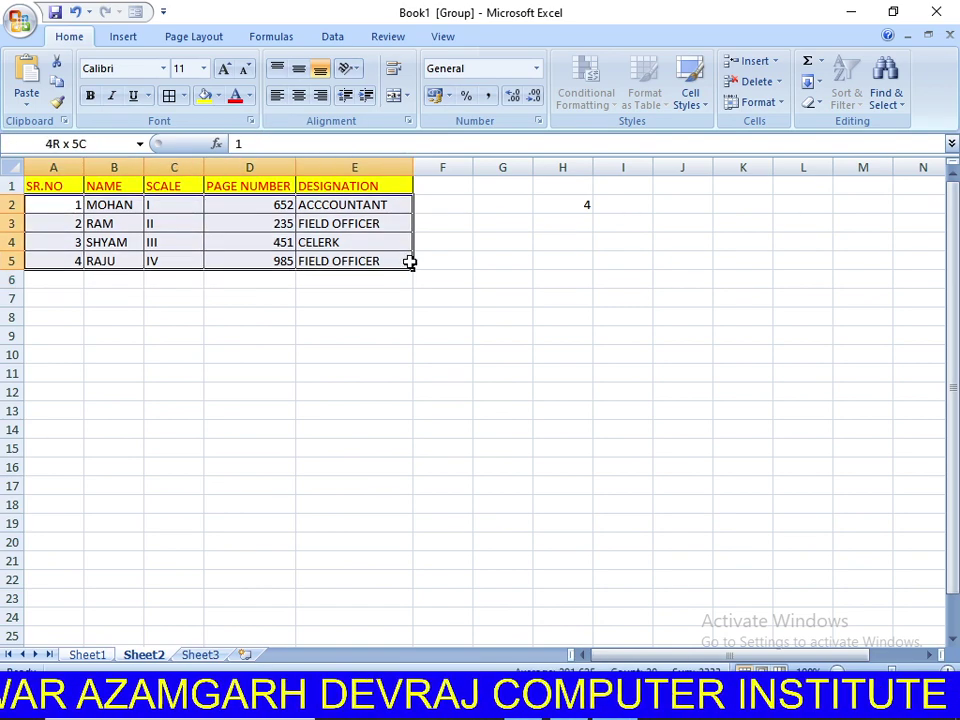
pyautogui.click(441, 334)
pyautogui.click(626, 298)
pyautogui.click(570, 373)
pyautogui.doubleClick(570, 373)
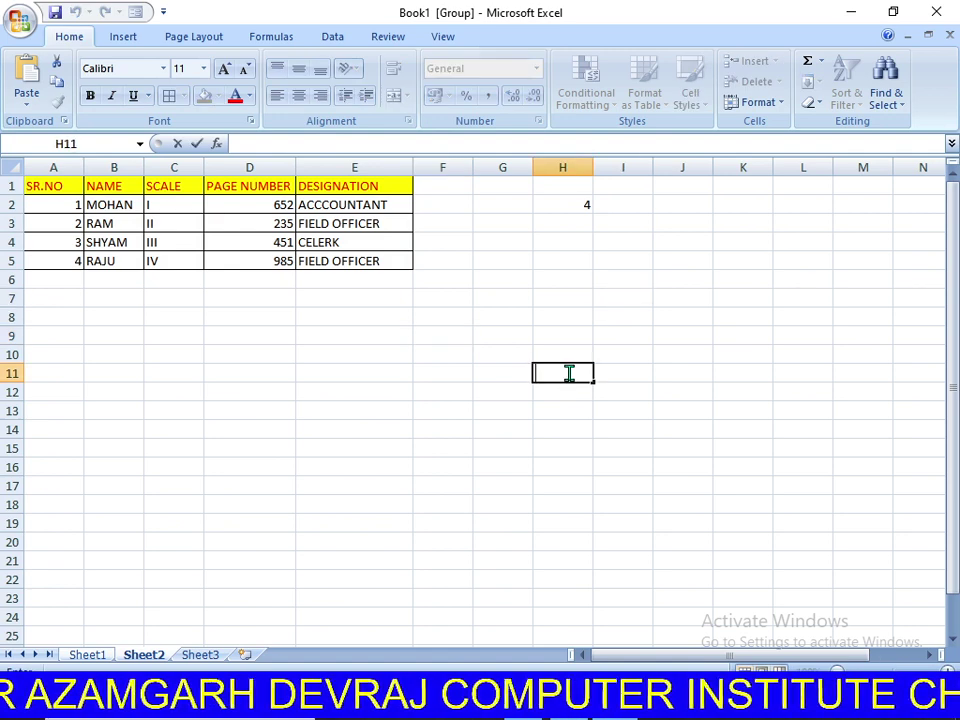
pyautogui.click(471, 362)
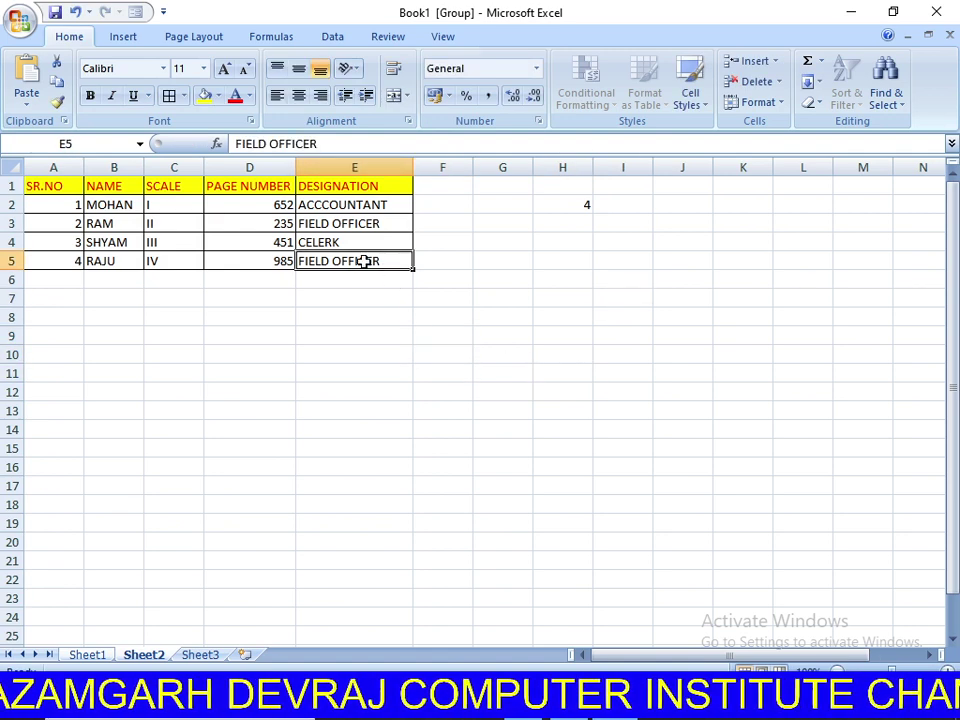
pyautogui.moveTo(364, 259); pyautogui.dragTo(5, 205)
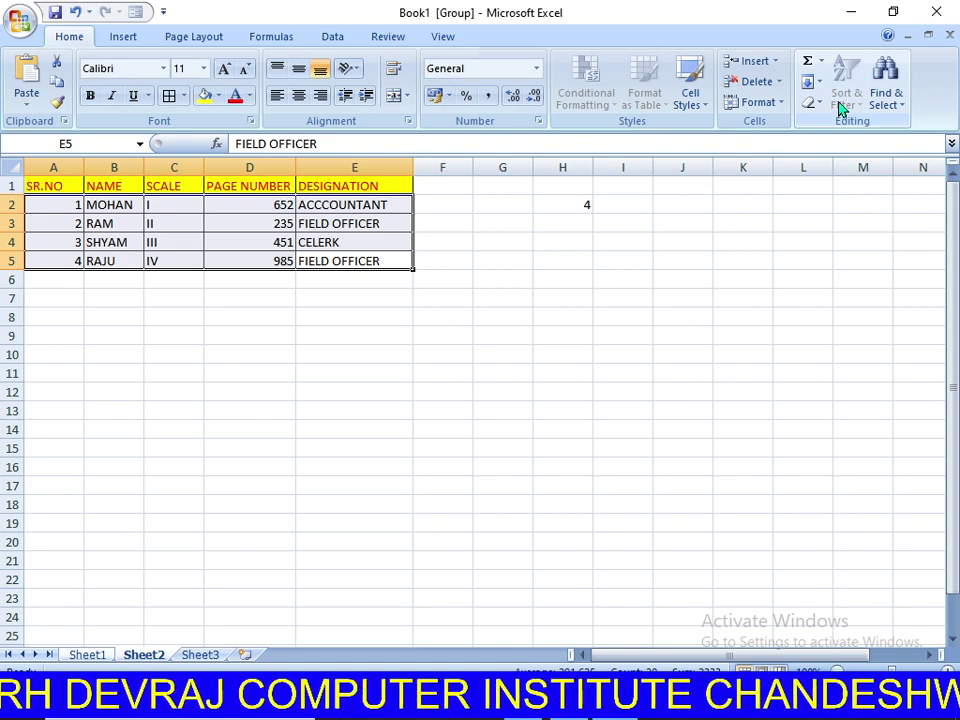
pyautogui.click(750, 352)
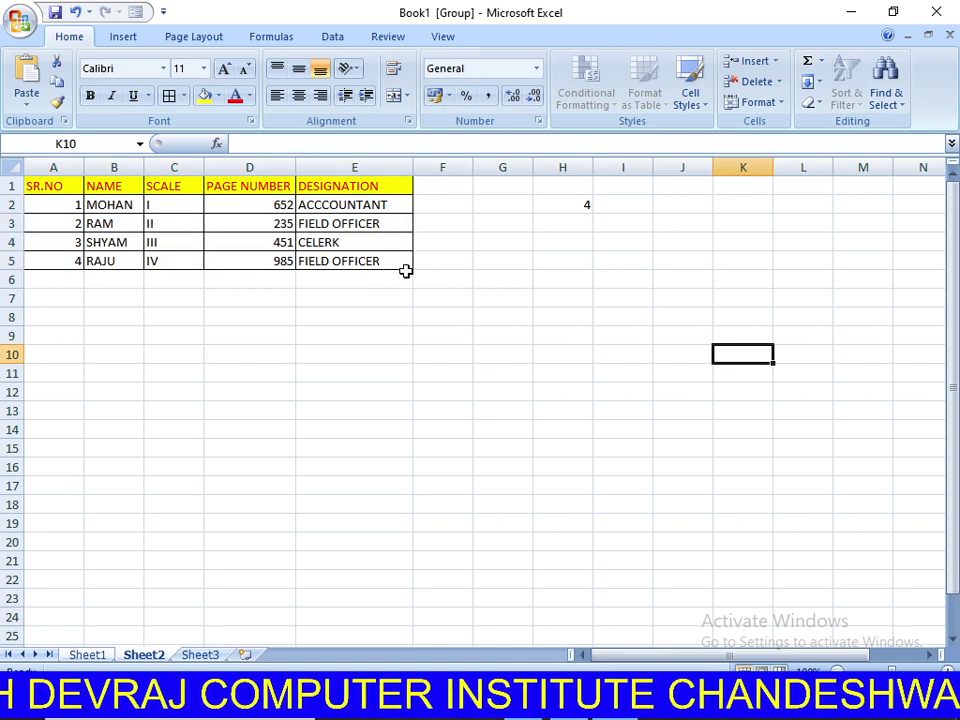
pyautogui.click(287, 257)
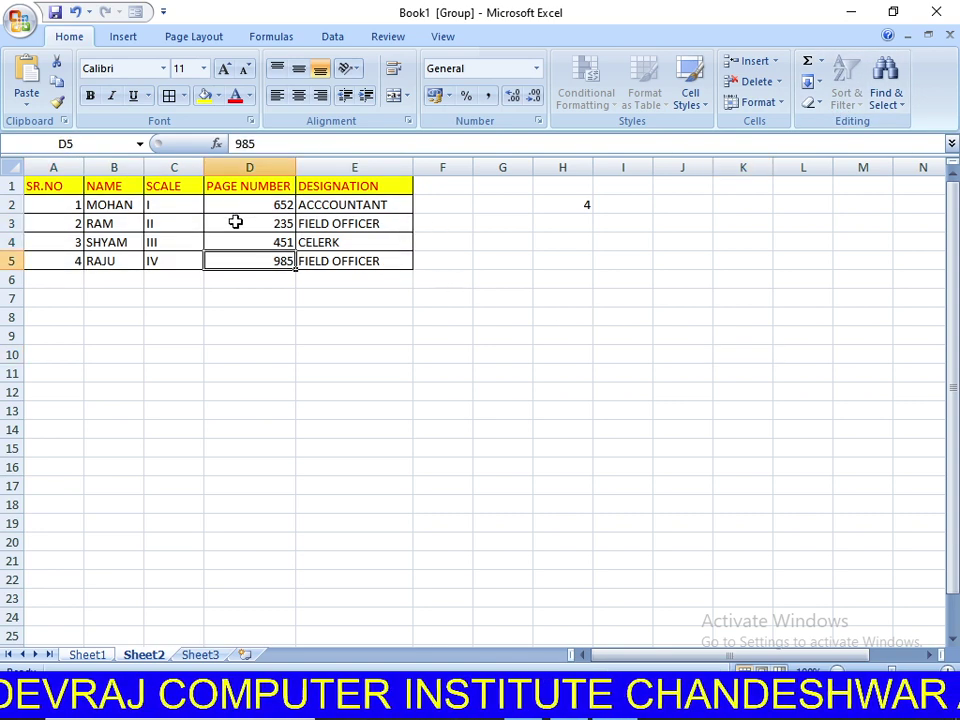
# Move the PAGE NUMBER block to column F and delete the emptied column D.
pyautogui.moveTo(272, 187); pyautogui.dragTo(280, 260)
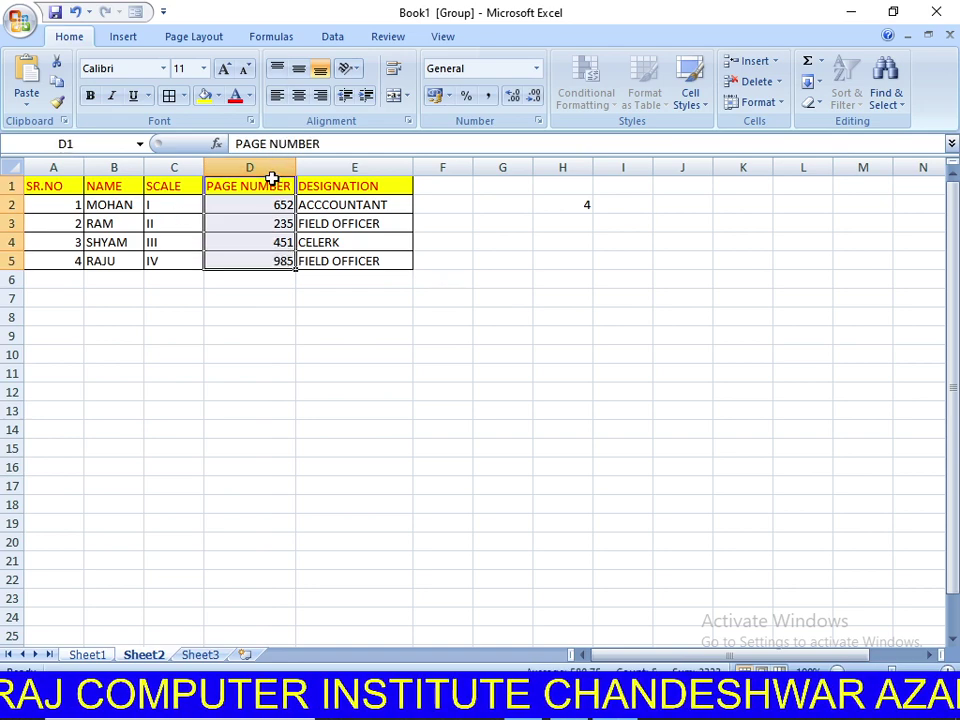
pyautogui.moveTo(272, 178); pyautogui.dragTo(435, 189)
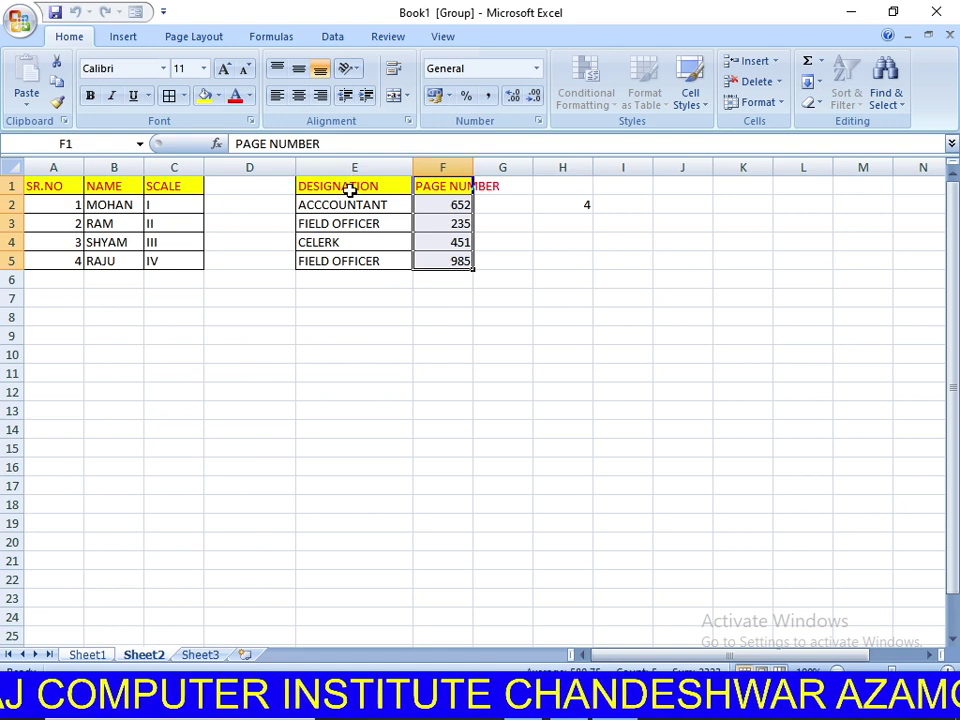
pyautogui.moveTo(350, 191); pyautogui.dragTo(338, 257)
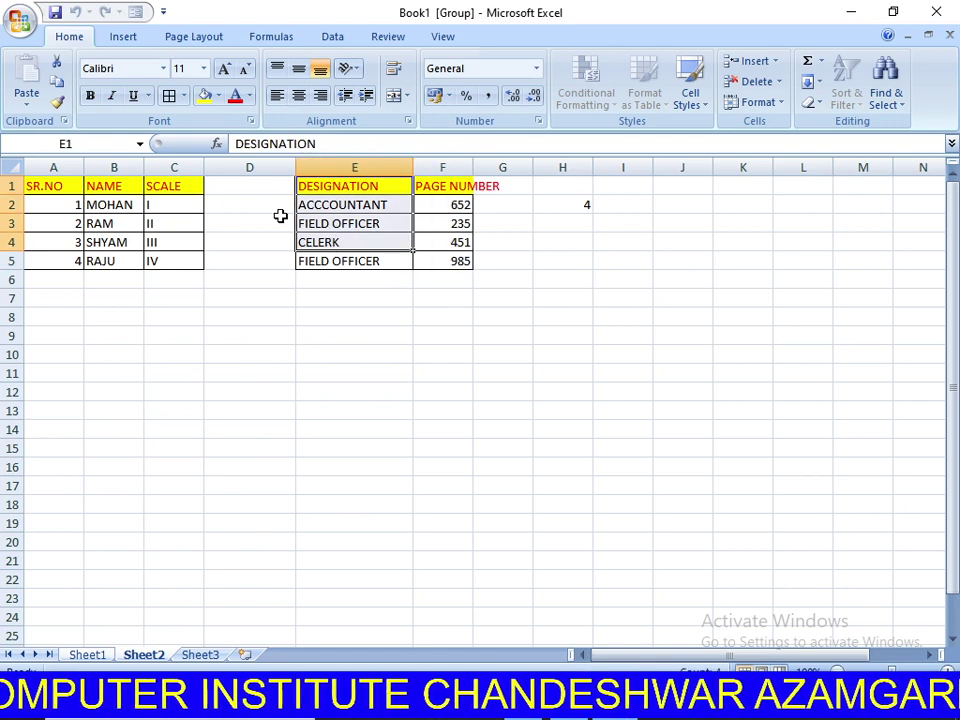
pyautogui.click(252, 186)
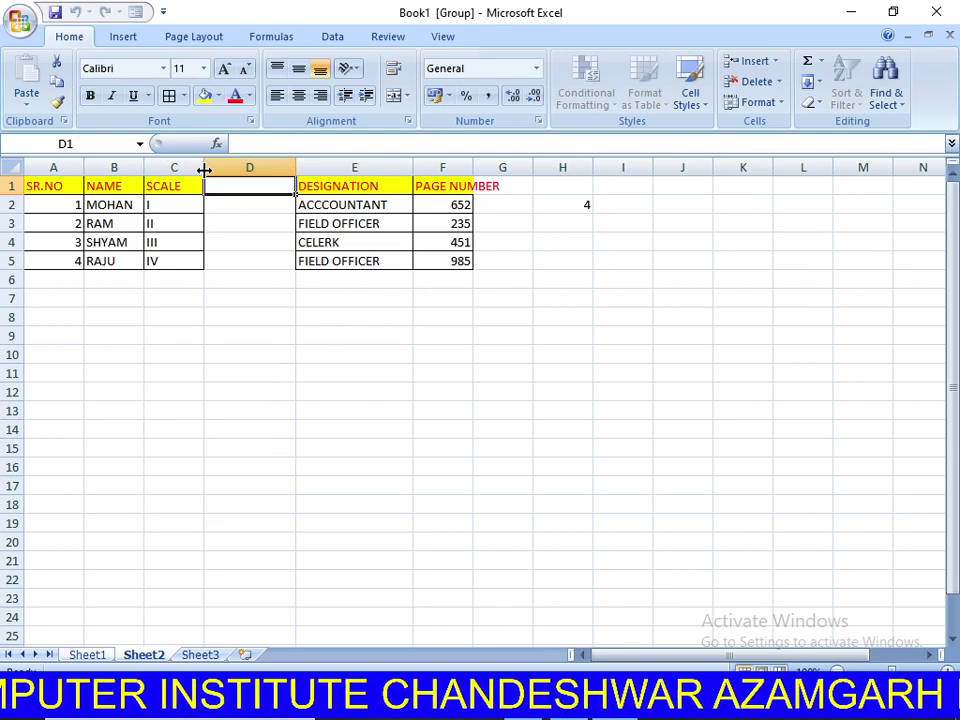
pyautogui.click(241, 166)
pyautogui.hotkey('ctrl', '-')
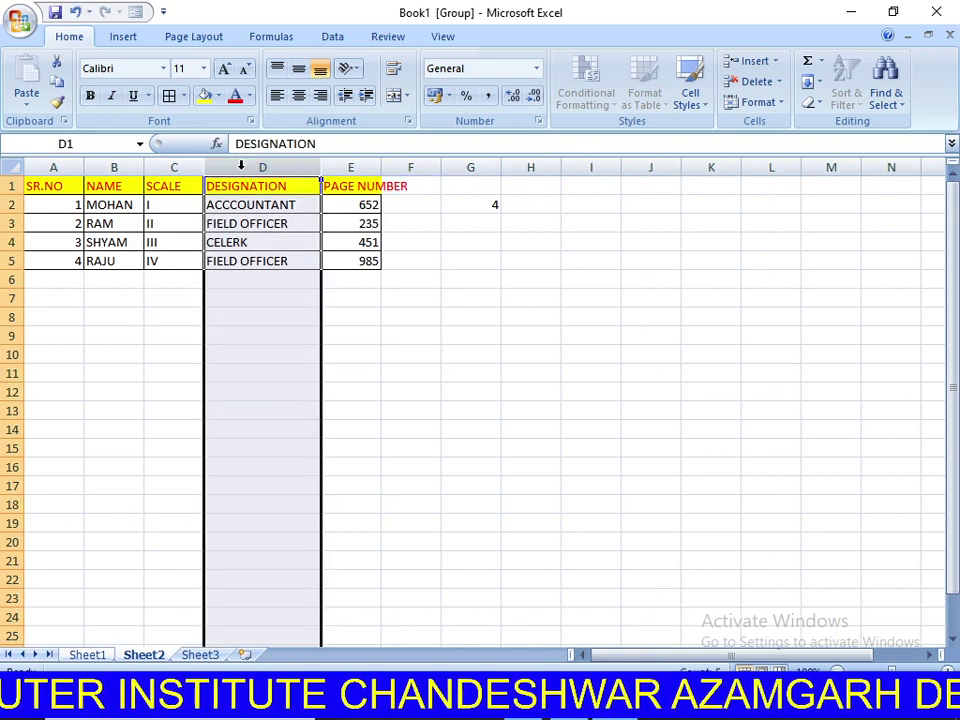
pyautogui.click(410, 467)
# Widen column E so the PAGE NUMBER heading fits.
pyautogui.moveTo(336, 261)
pyautogui.mouseDown()
pyautogui.moveTo(218, 213)
pyautogui.moveTo(40, 185)
pyautogui.mouseUp()
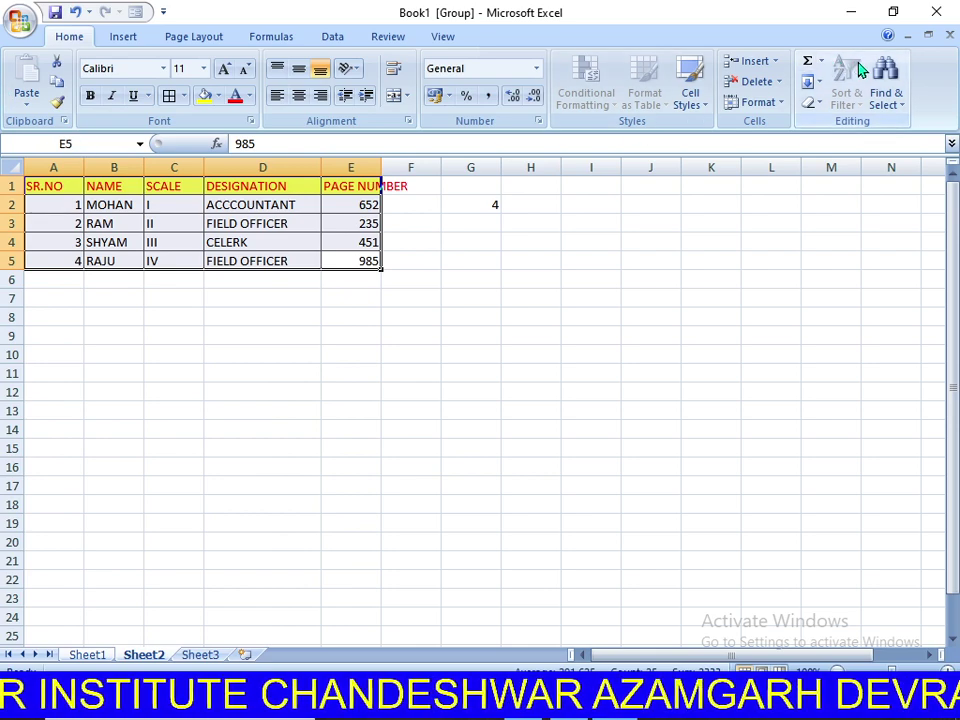
pyautogui.click(650, 298)
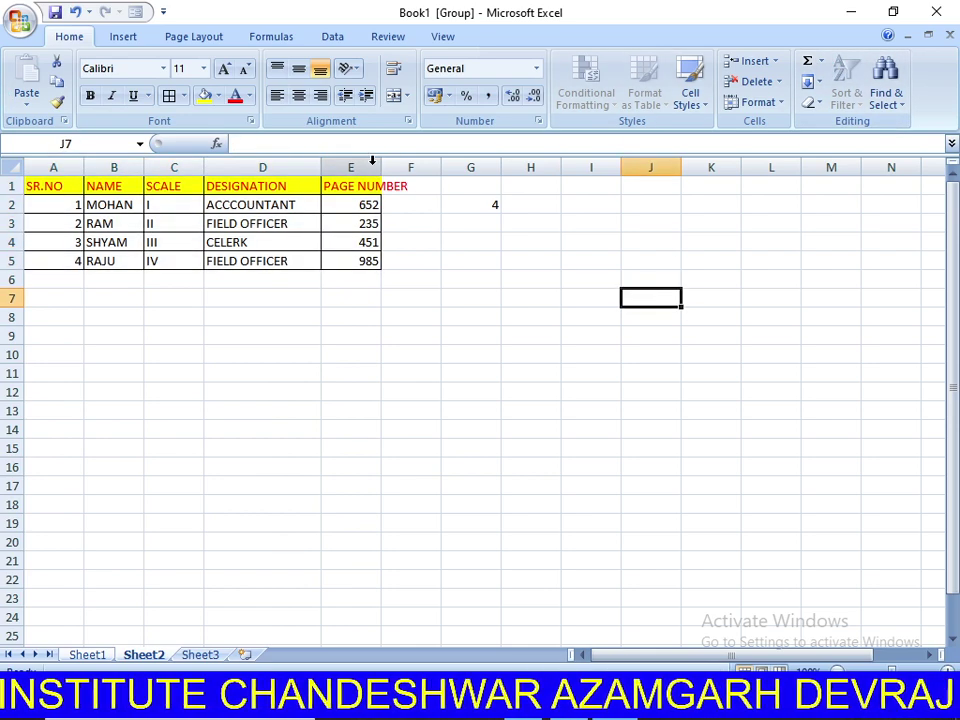
pyautogui.moveTo(378, 167); pyautogui.dragTo(412, 167)
pyautogui.click(440, 261)
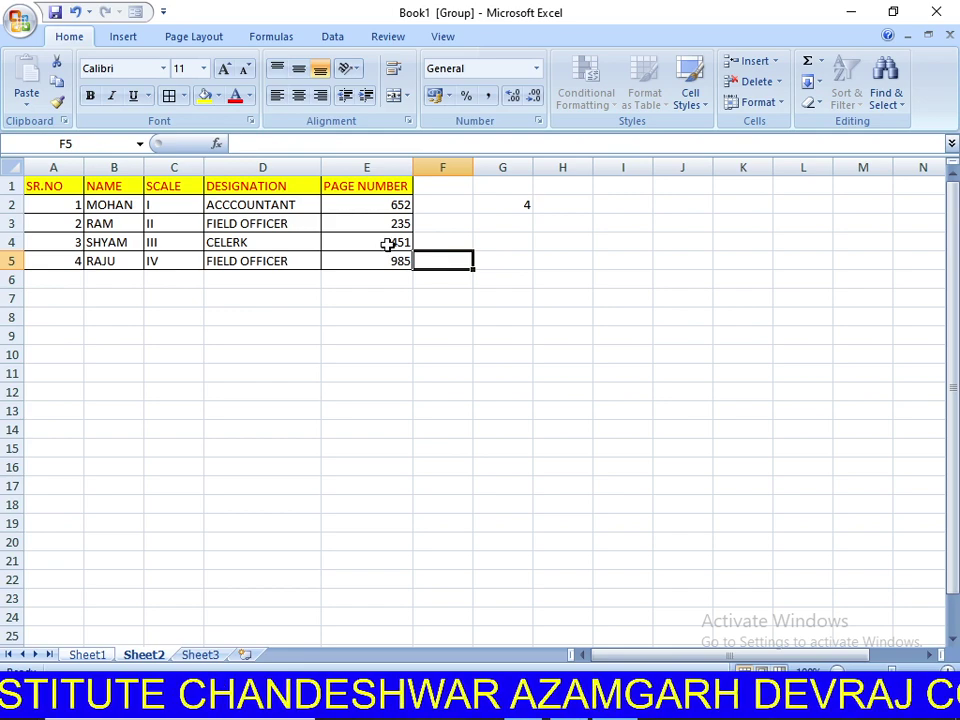
pyautogui.moveTo(386, 247)
pyautogui.mouseDown()
pyautogui.moveTo(3, 116)
pyautogui.moveTo(4, 133)
pyautogui.mouseUp()
pyautogui.click(51, 204)
pyautogui.moveTo(54, 182)
pyautogui.mouseDown()
pyautogui.moveTo(207, 263)
pyautogui.moveTo(386, 261)
pyautogui.mouseUp()
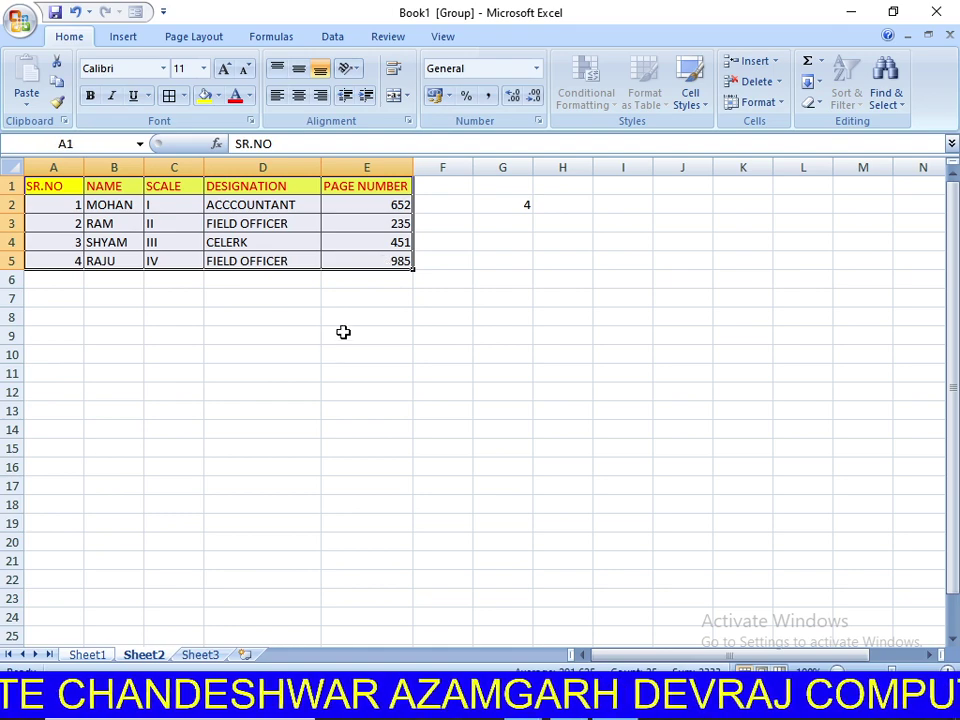
pyautogui.click(270, 454)
pyautogui.hotkey('ctrl', 'z')
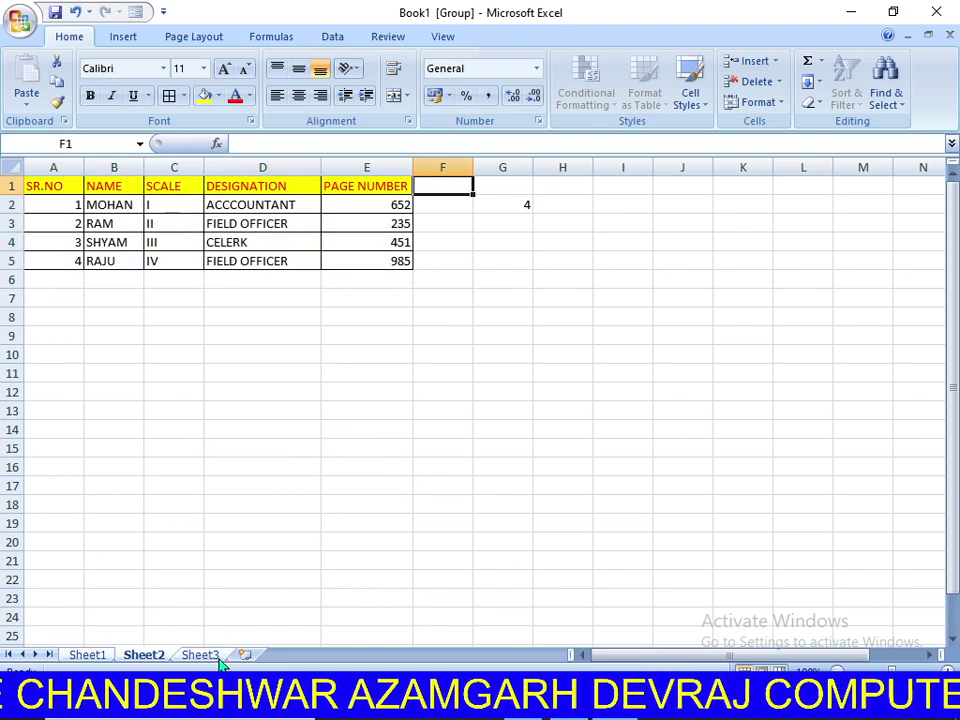
pyautogui.click(205, 655)
pyautogui.click(100, 653)
pyautogui.click(380, 450)
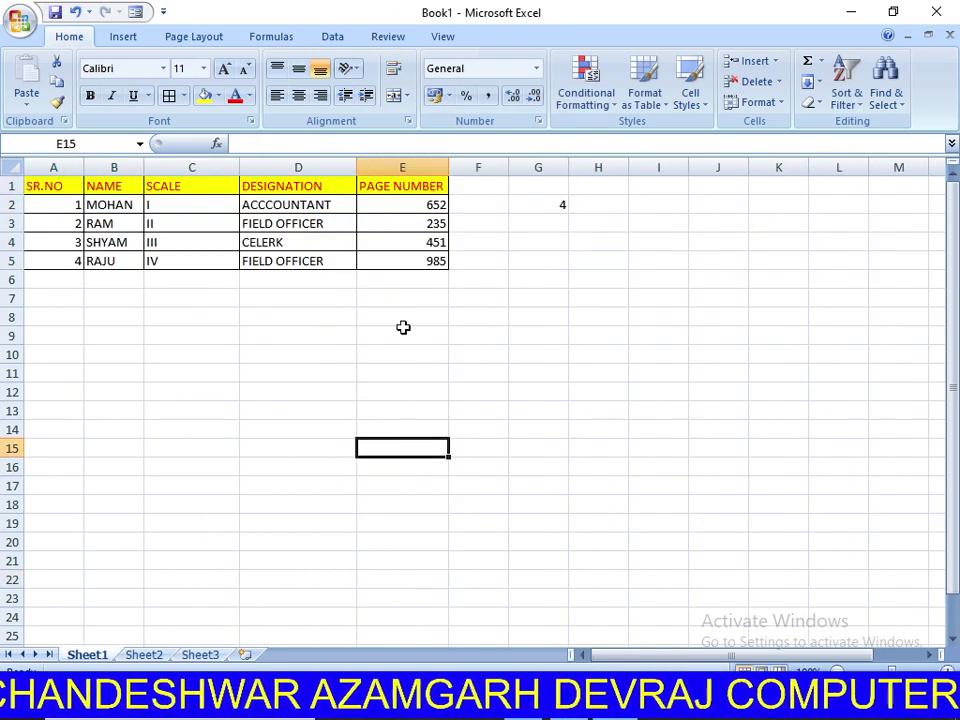
pyautogui.moveTo(428, 261); pyautogui.dragTo(45, 187)
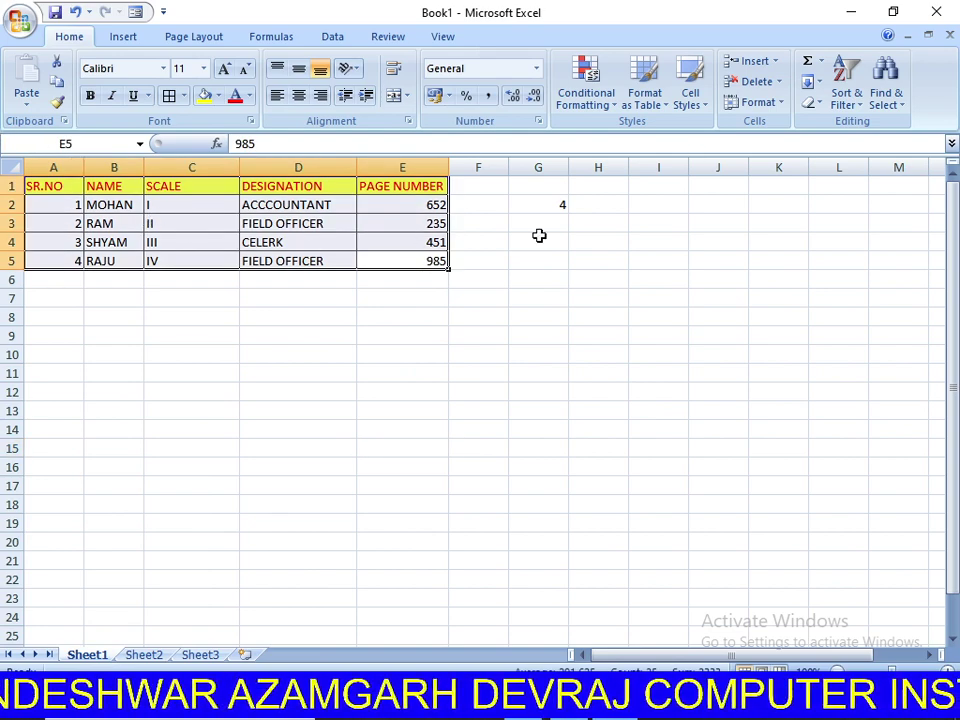
pyautogui.click(846, 90)
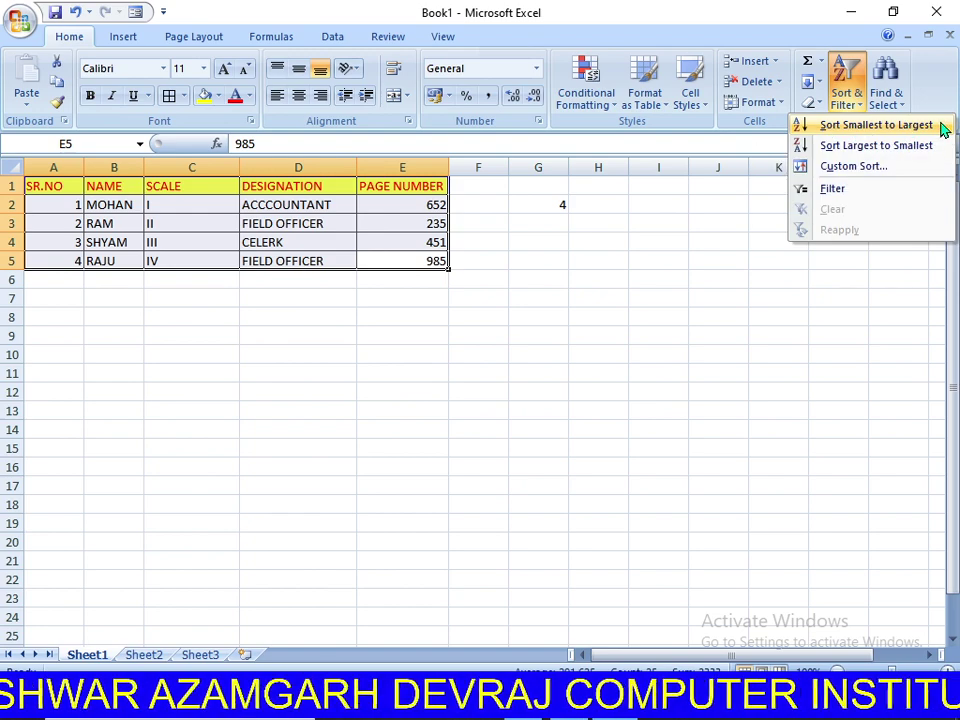
pyautogui.click(800, 130)
pyautogui.click(728, 320)
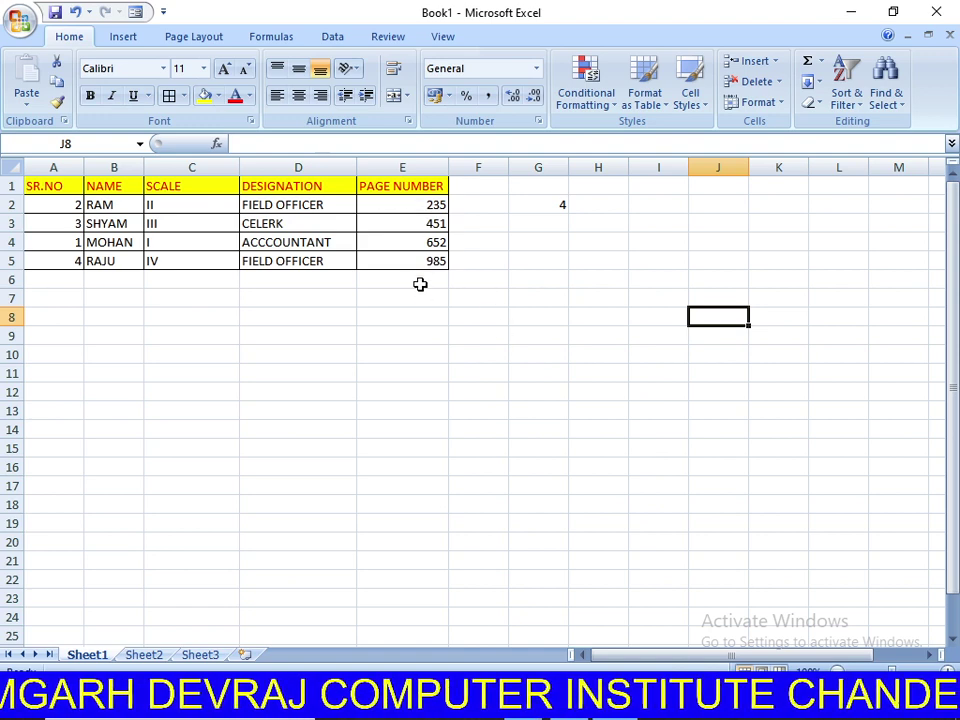
pyautogui.click(417, 264)
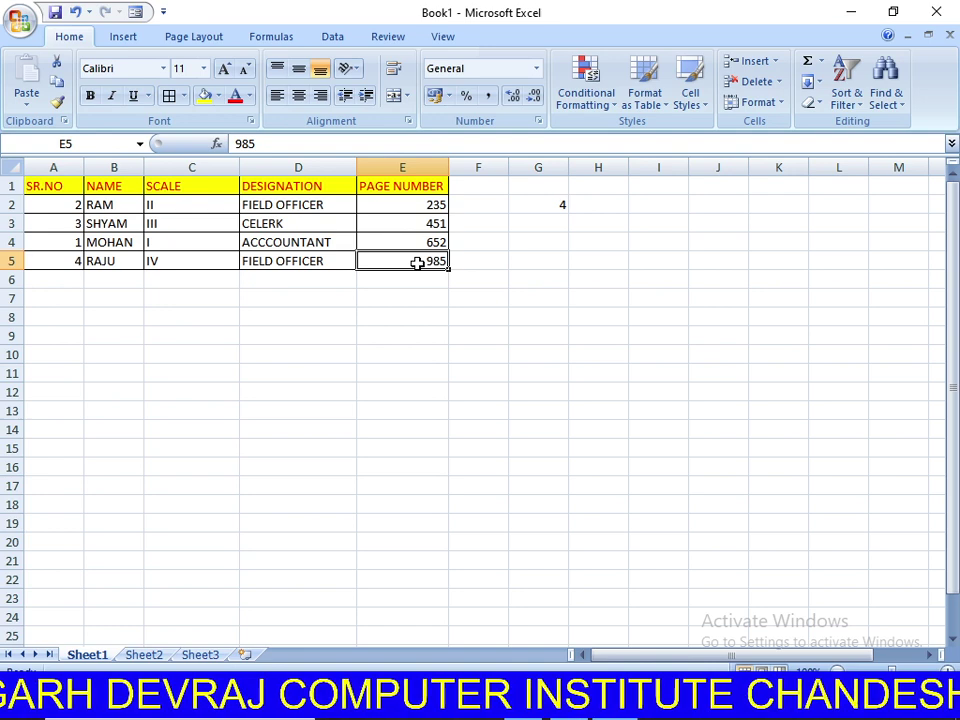
pyautogui.click(163, 207)
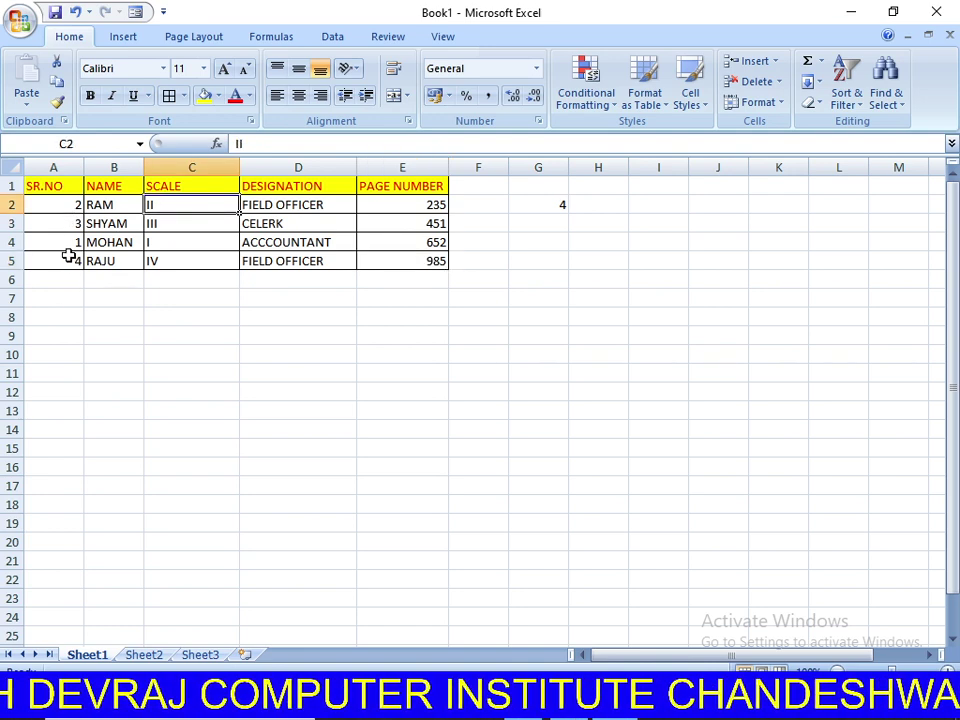
pyautogui.moveTo(64, 243); pyautogui.dragTo(426, 240)
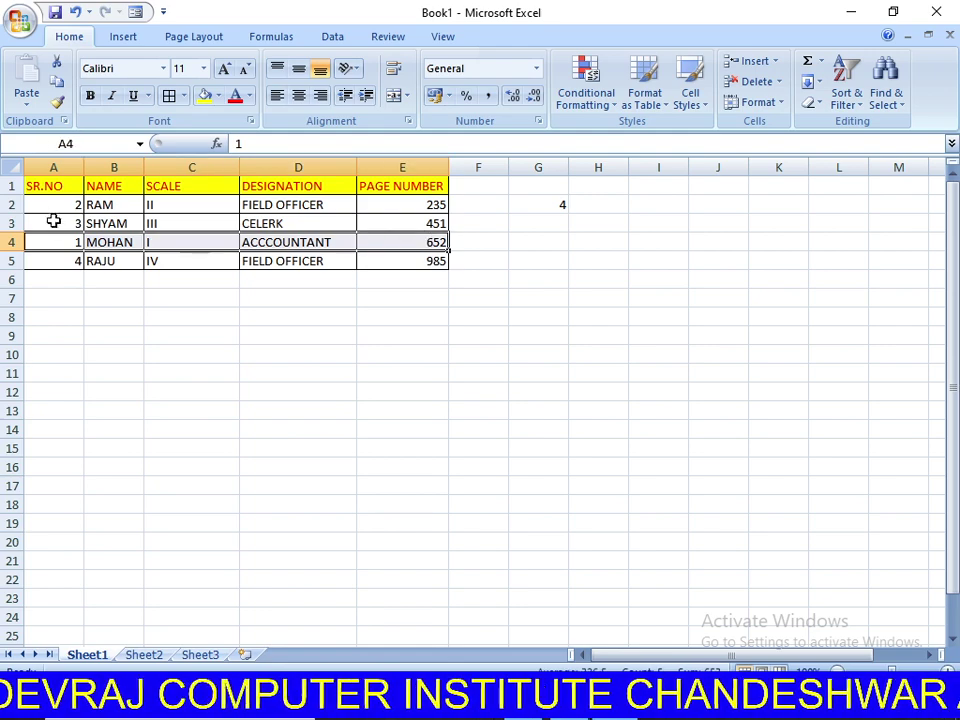
pyautogui.moveTo(55, 205); pyautogui.dragTo(200, 210)
pyautogui.click(95, 224)
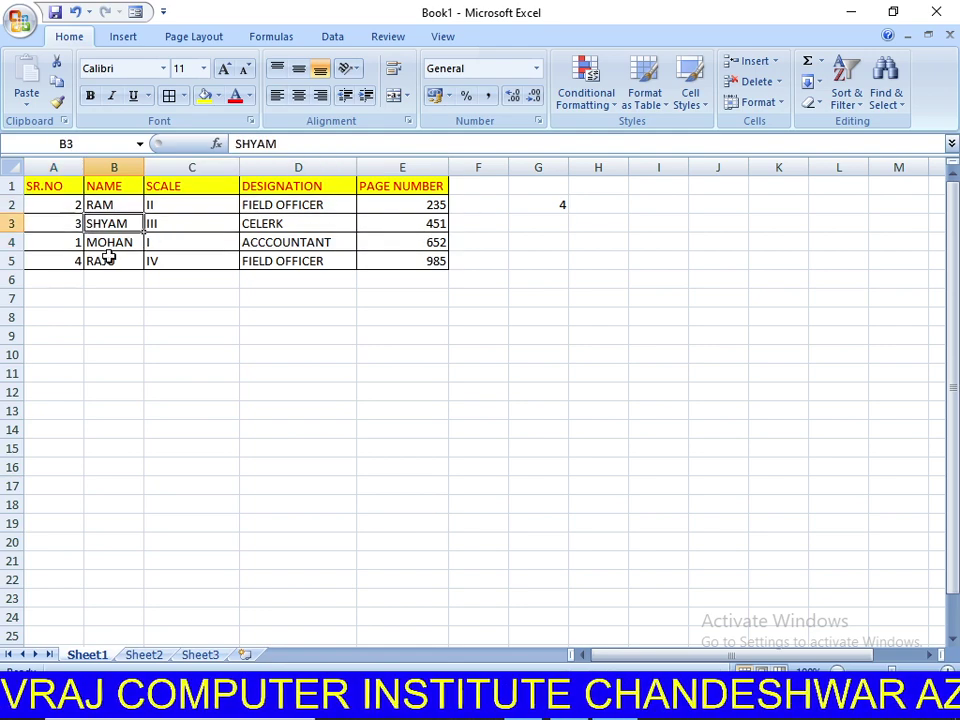
pyautogui.click(216, 260)
pyautogui.moveTo(456, 296); pyautogui.dragTo(40, 186)
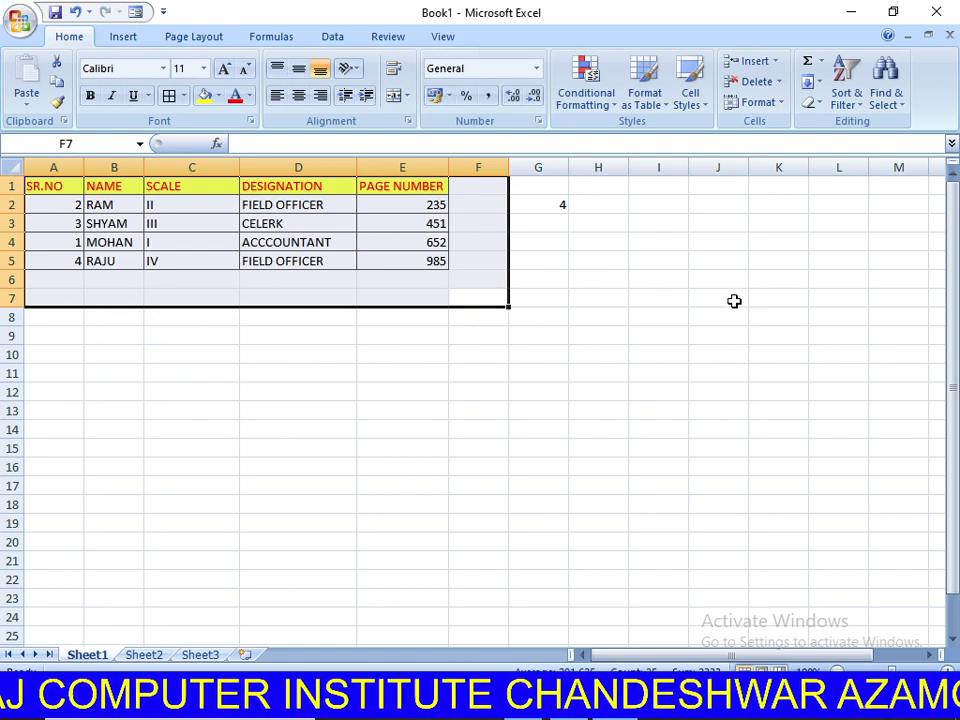
pyautogui.click(650, 297)
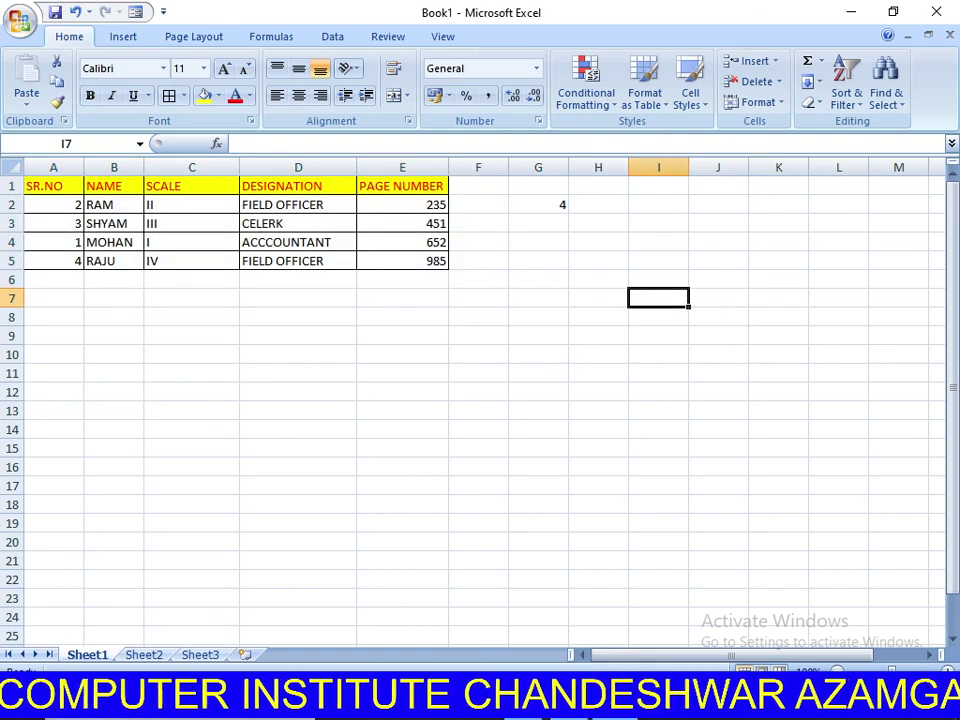
# On Sheet3, enter 5 in cell H1.
pyautogui.click(195, 655)
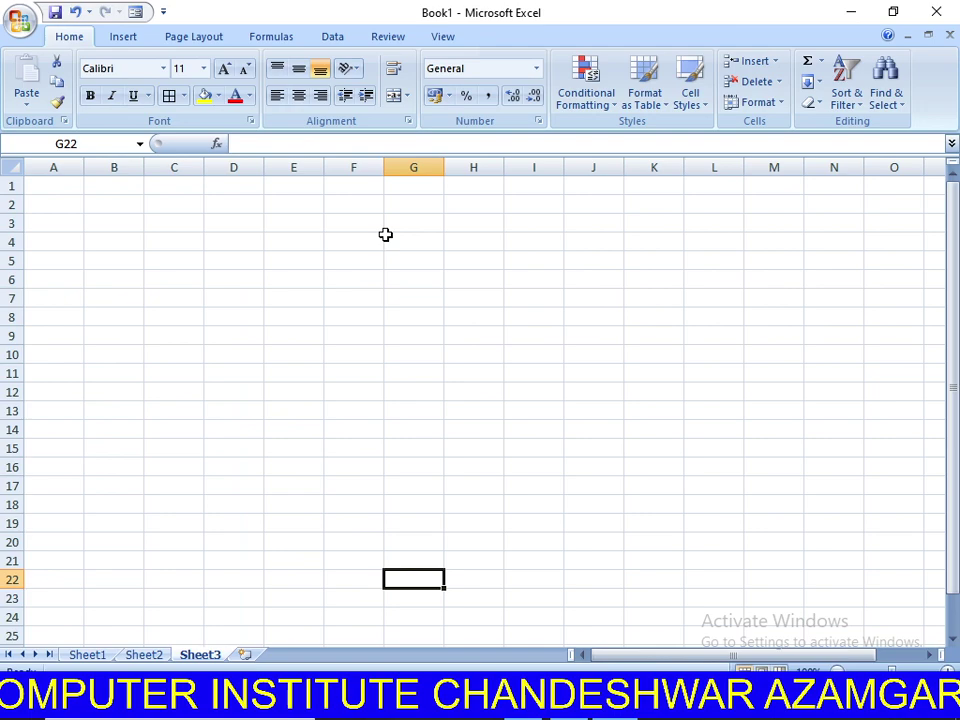
pyautogui.click(490, 186)
pyautogui.write('5')
pyautogui.click(353, 336)
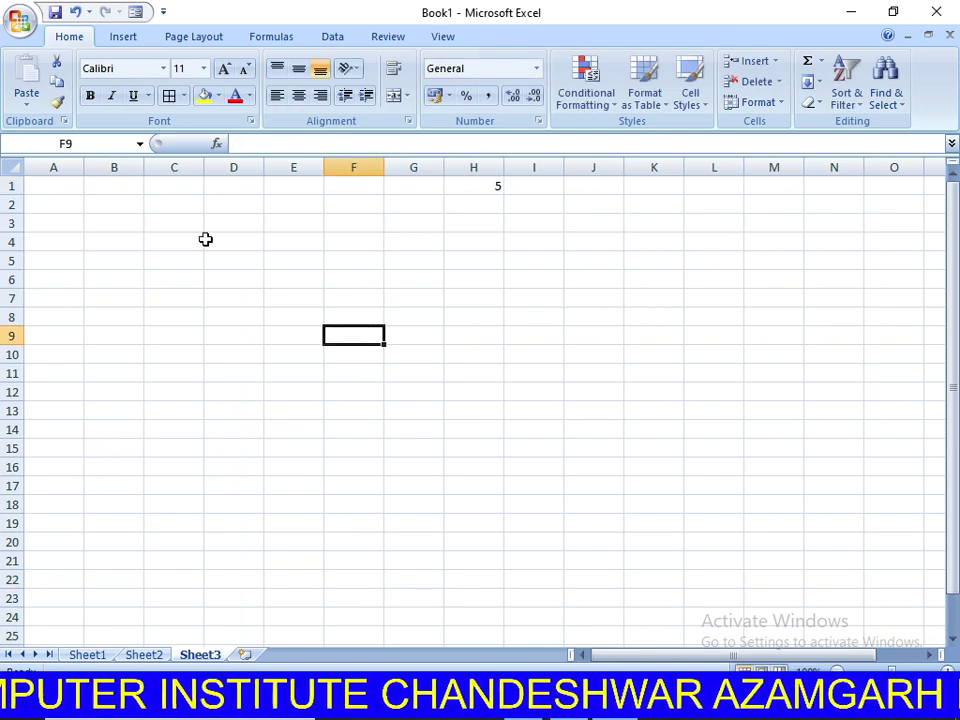
# Enter =MOD(13,2) in B4, fixing the too-few-arguments error, so it returns 1.
pyautogui.click(119, 237)
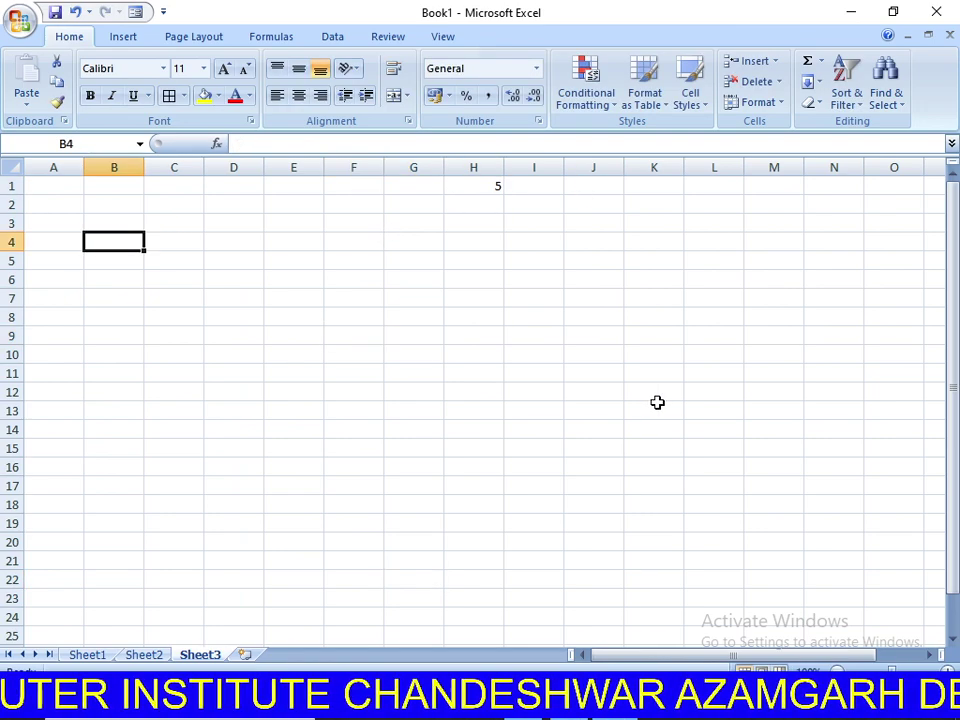
pyautogui.write('==')
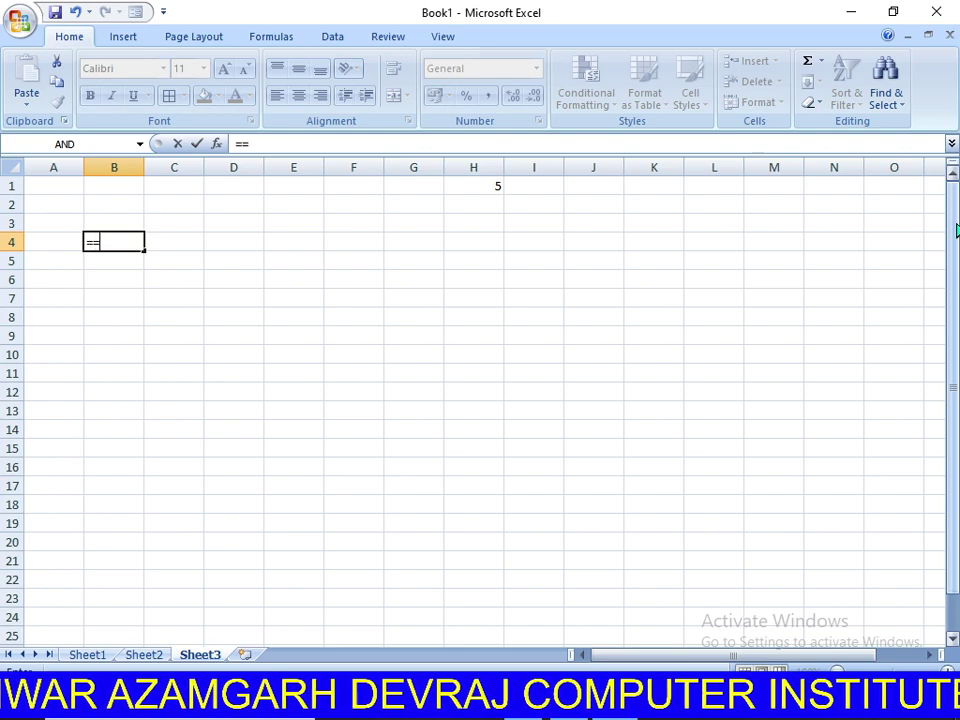
pyautogui.press('BackSpace')
pyautogui.press('BackSpace')
pyautogui.press('Escape')
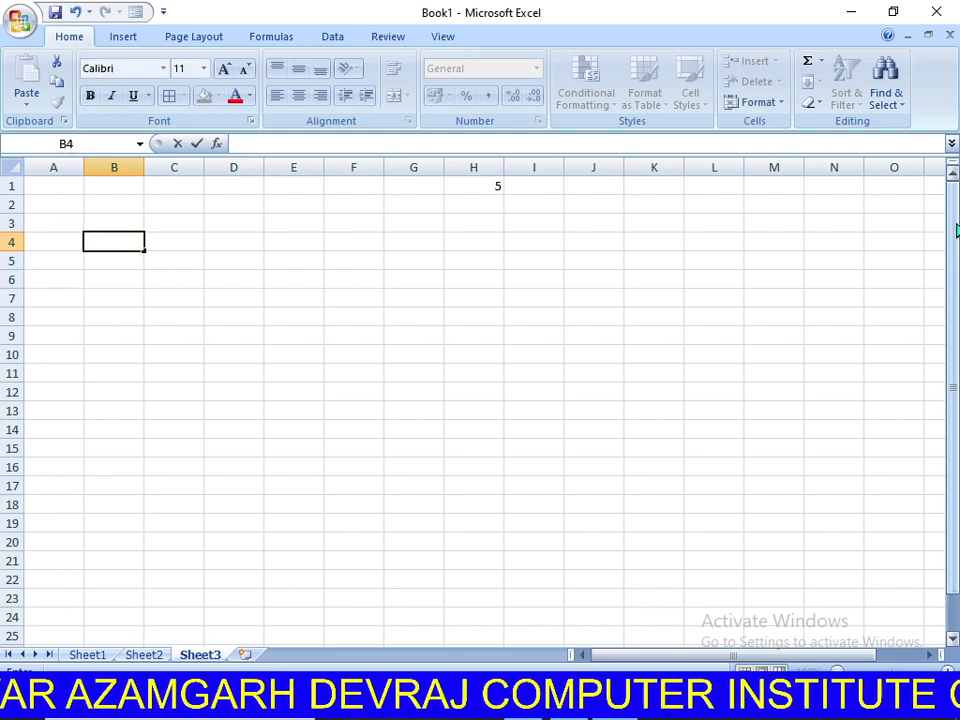
pyautogui.write('=MOD')
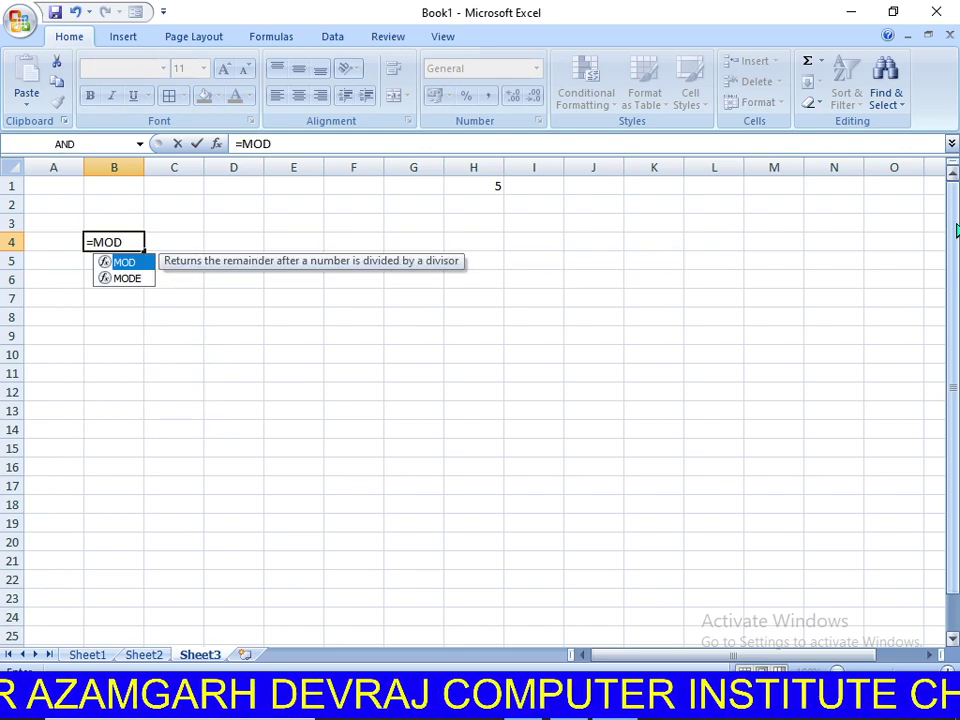
pyautogui.write('(13')
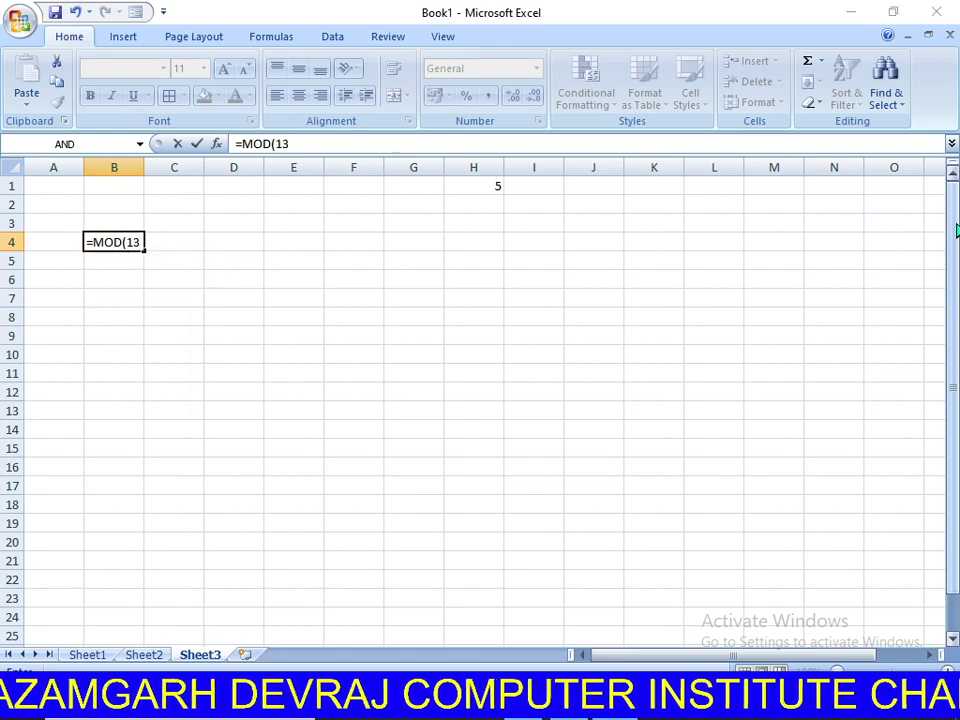
pyautogui.press('Return')
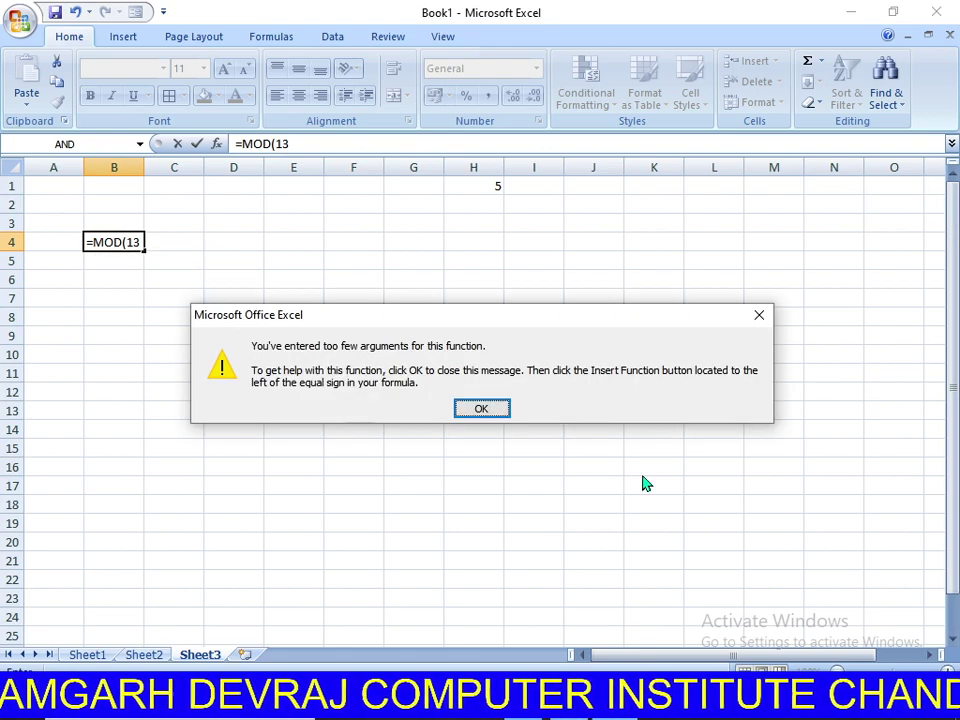
pyautogui.click(481, 408)
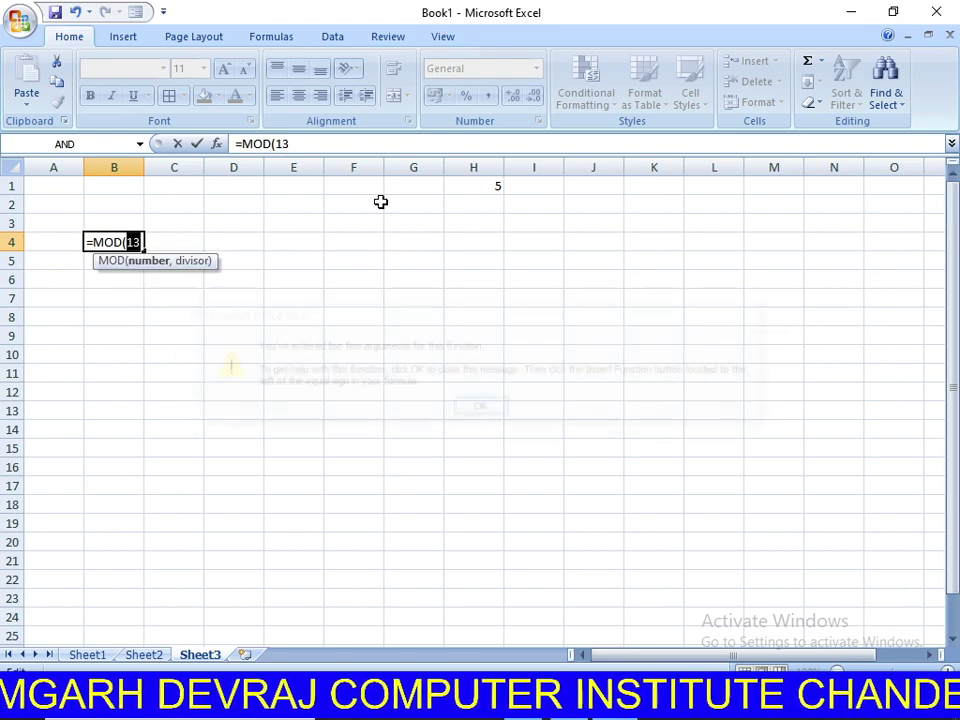
pyautogui.click(300, 145)
pyautogui.write(',2')
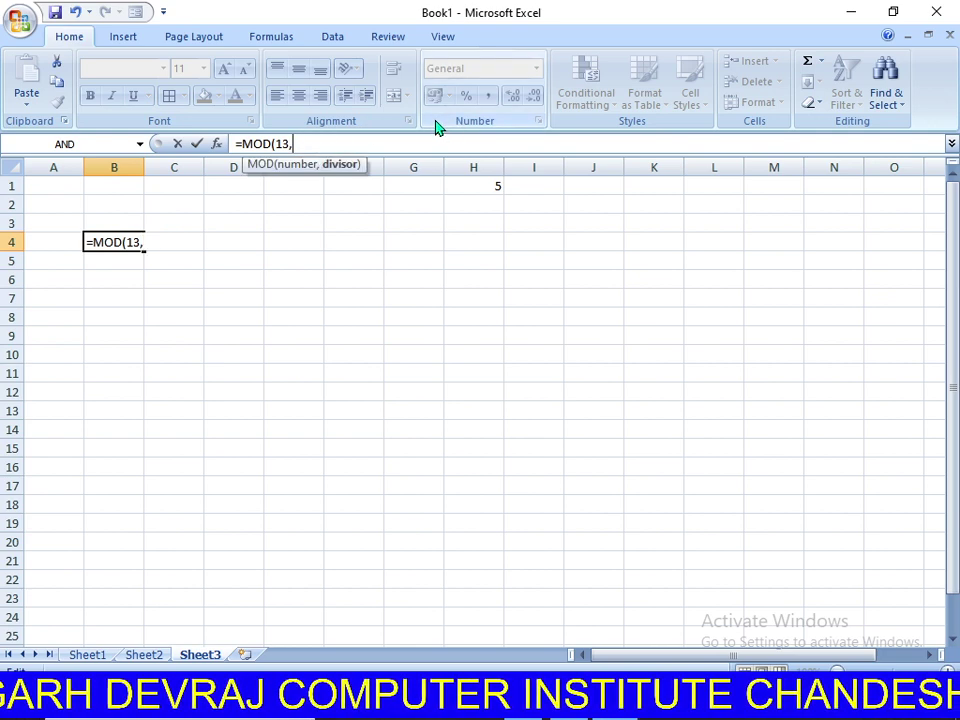
pyautogui.write(')')
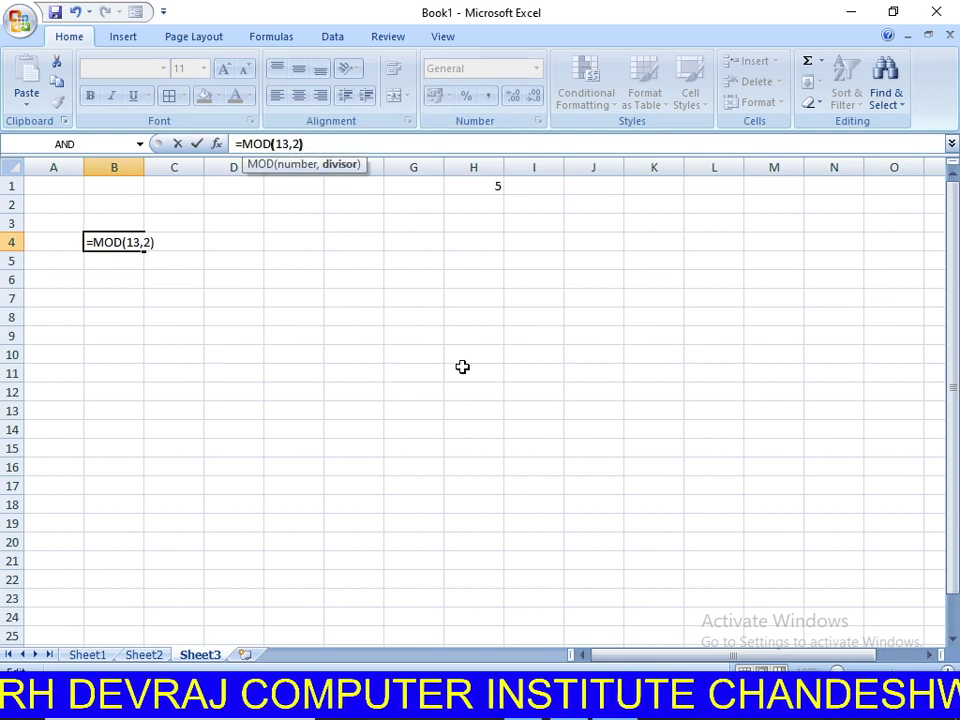
pyautogui.press('Return')
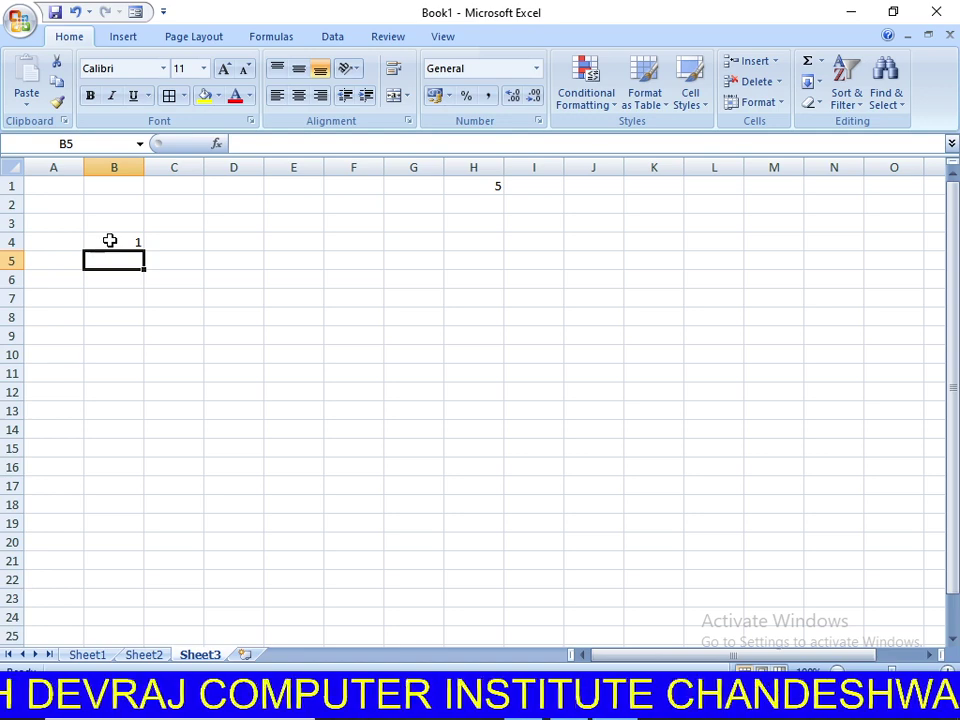
pyautogui.click(110, 241)
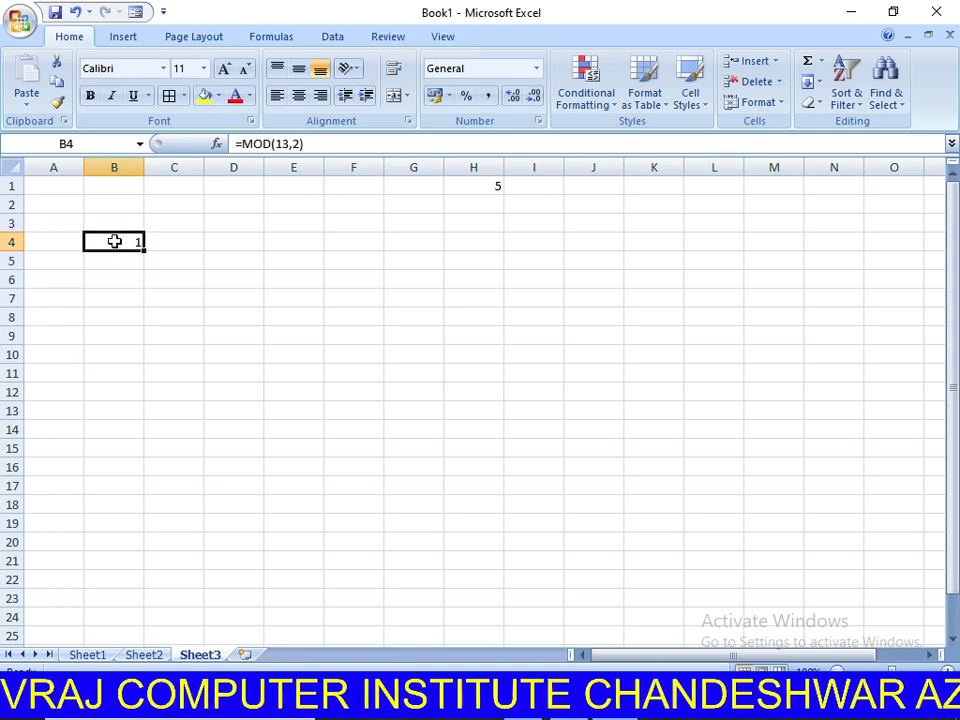
pyautogui.doubleClick(112, 243)
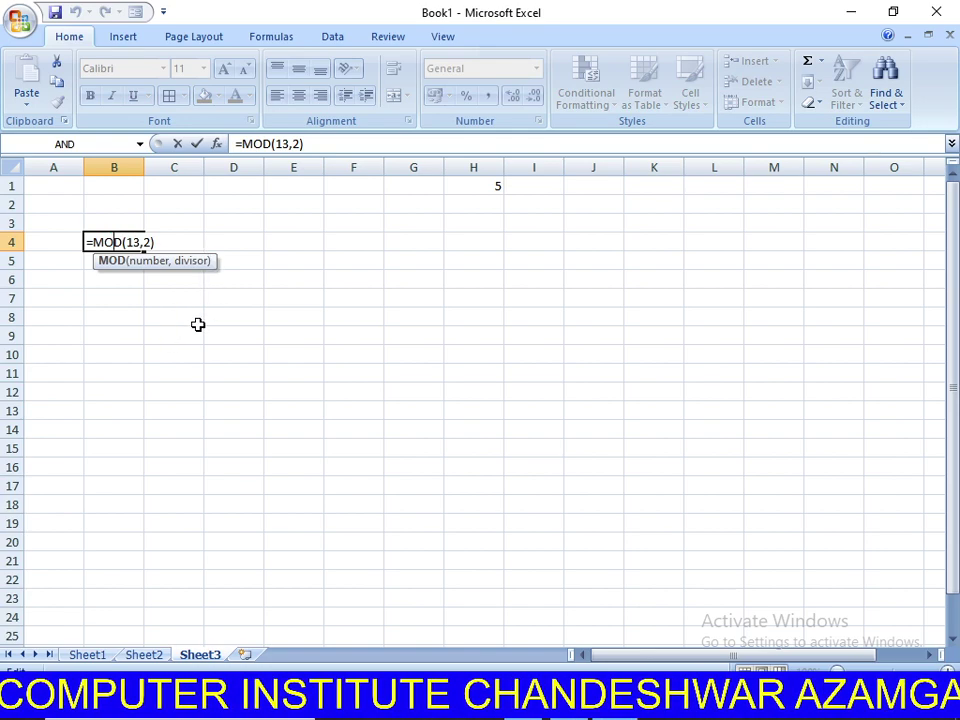
pyautogui.click(197, 324)
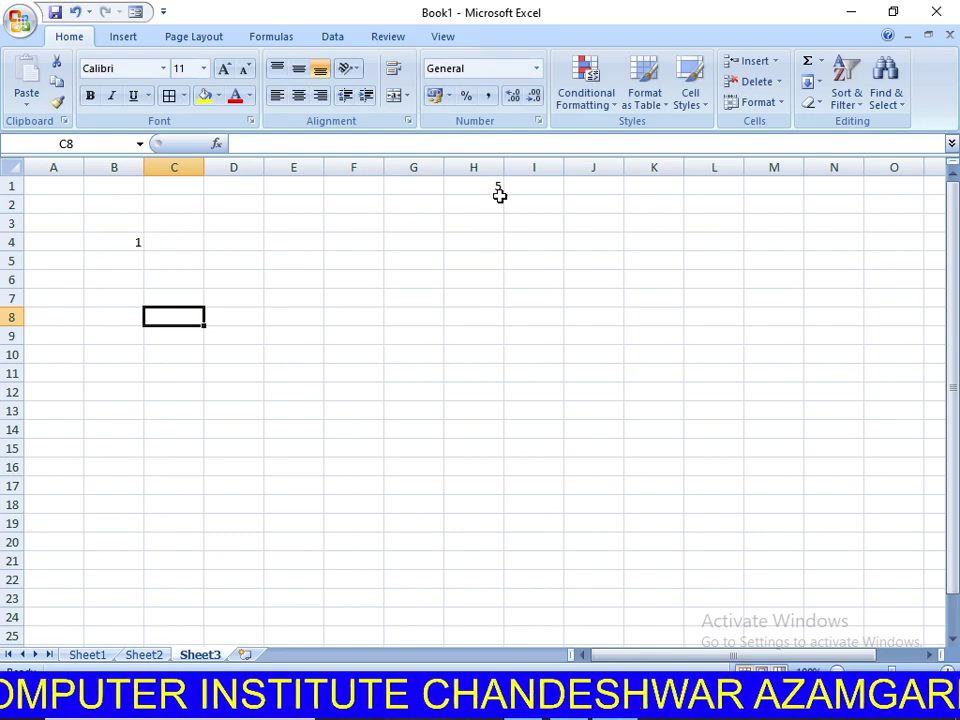
# Change H1 to 6.
pyautogui.click(500, 190)
pyautogui.write('6')
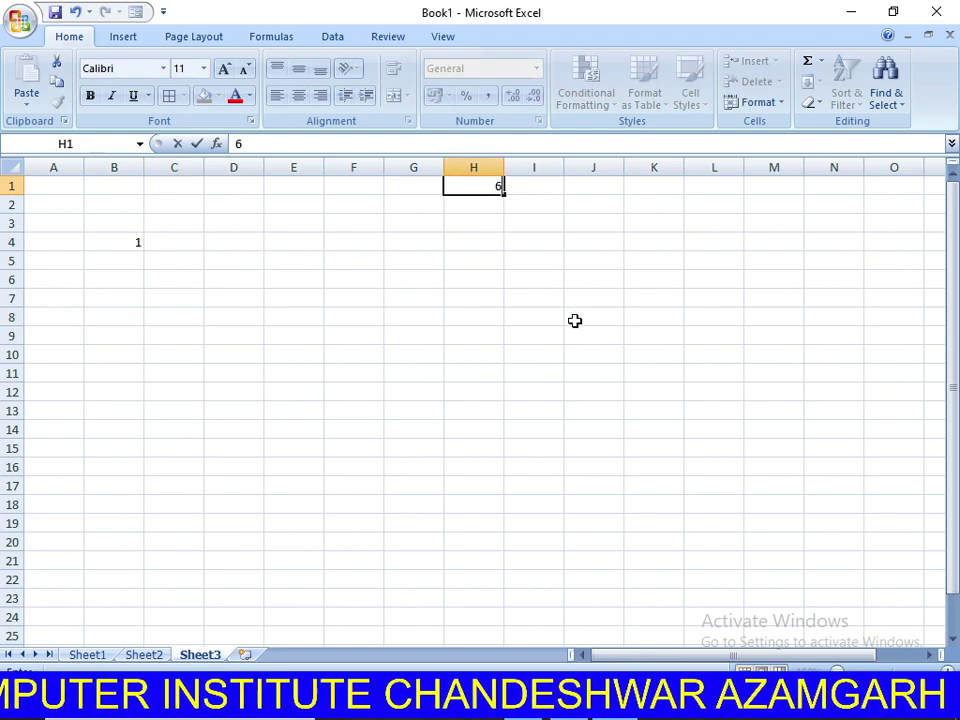
pyautogui.moveTo(484, 466); pyautogui.dragTo(482, 449)
# Attempt a QUOTIENT formula in B3, which ends in a #NAME? error from mistyping.
pyautogui.click(137, 246)
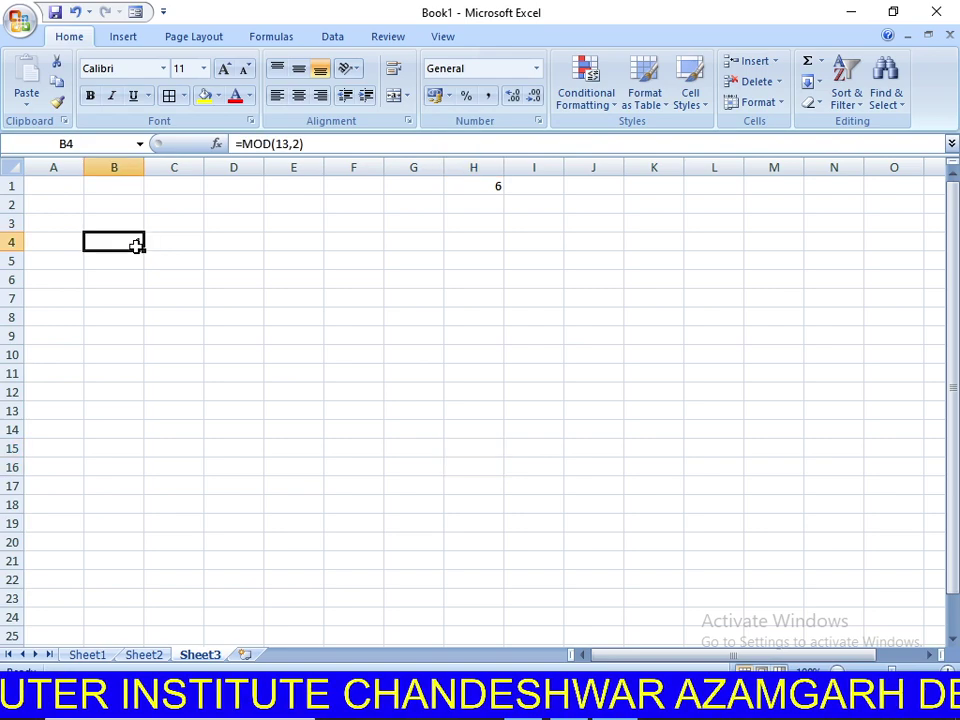
pyautogui.click(174, 333)
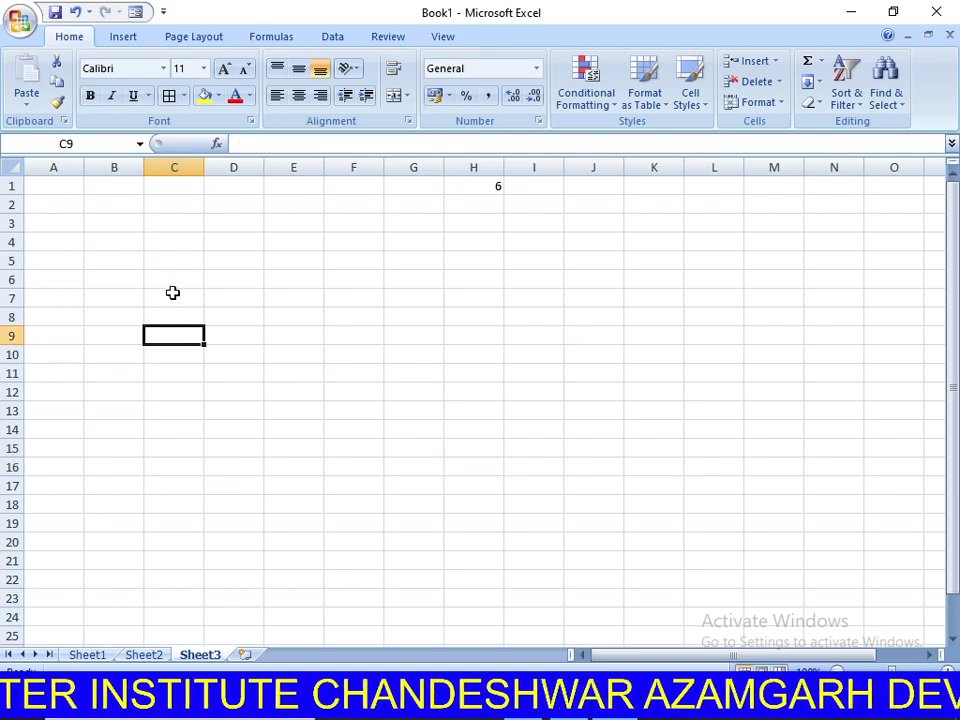
pyautogui.click(134, 226)
pyautogui.write('=')
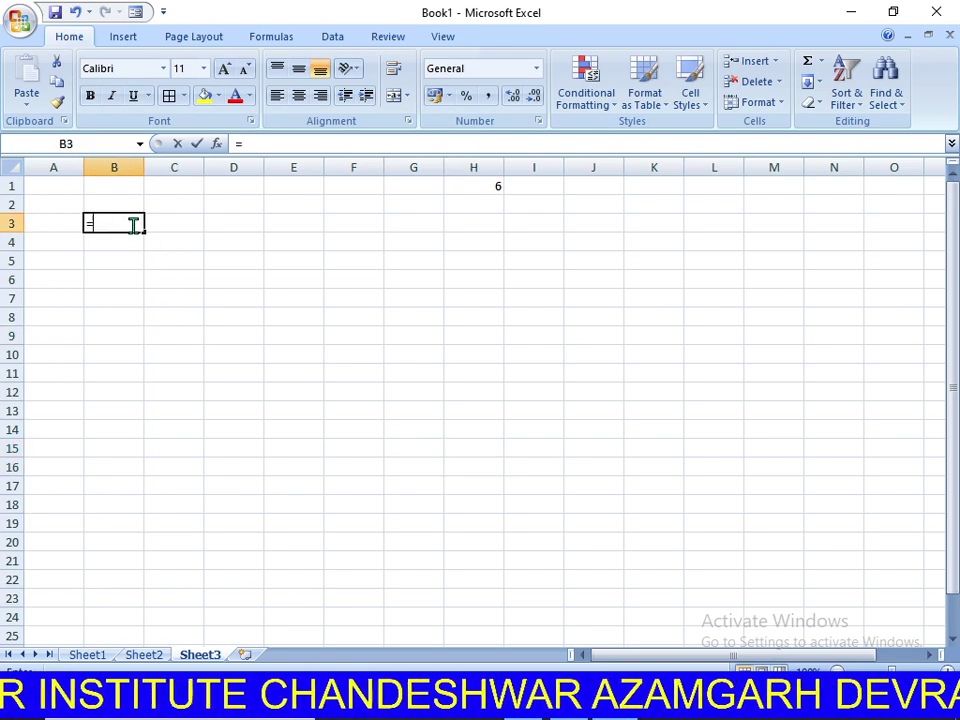
pyautogui.write('QU')
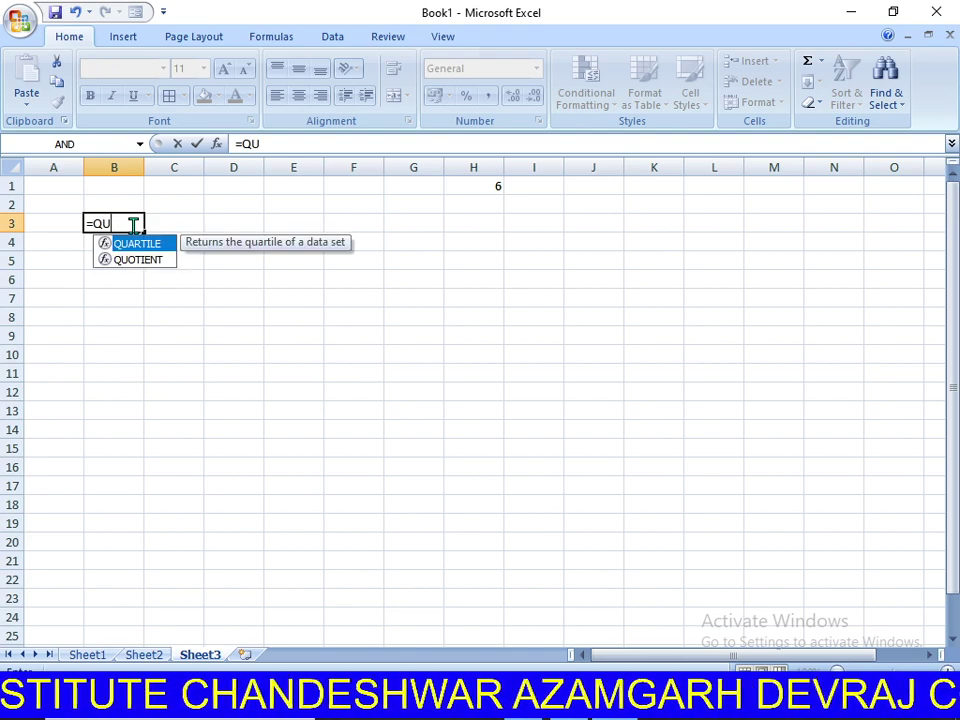
pyautogui.write('N')
pyautogui.press('BackSpace')
pyautogui.press('BackSpace')
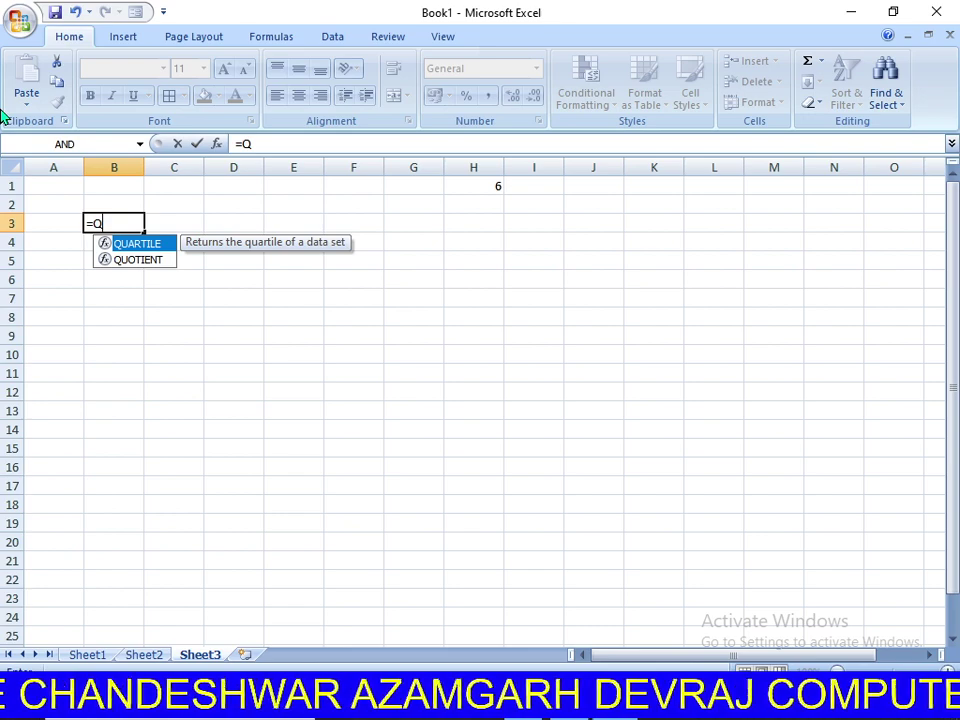
pyautogui.write('UOI')
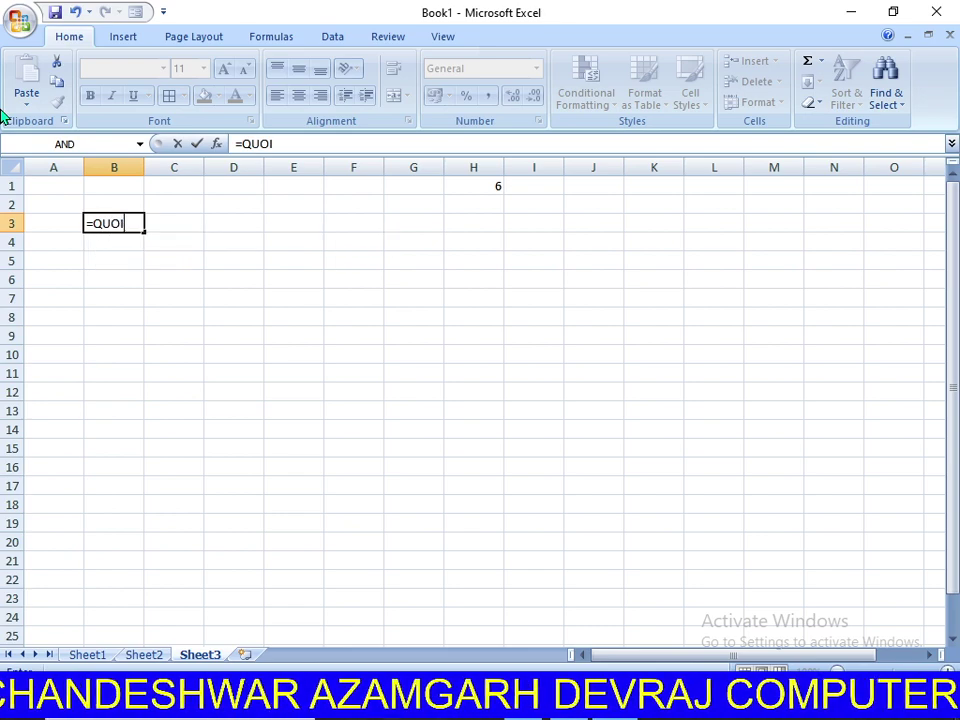
pyautogui.press('Tab')
pyautogui.press('Left')
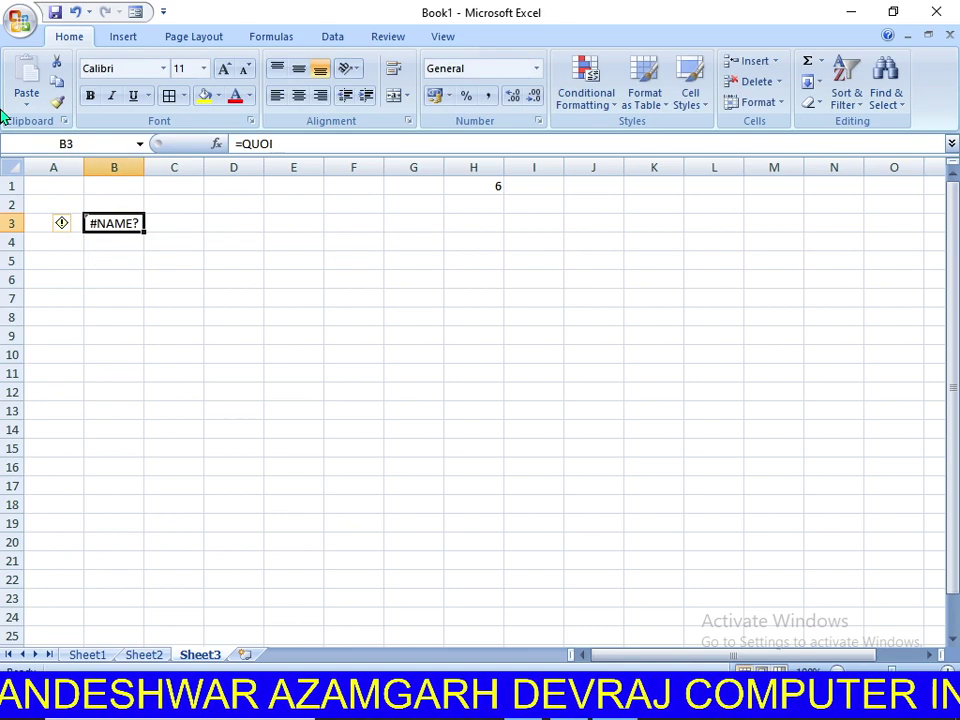
# Re-enter =QUOTIENT(13,2) in B3 and confirm it returns 6.
pyautogui.write('=QU')
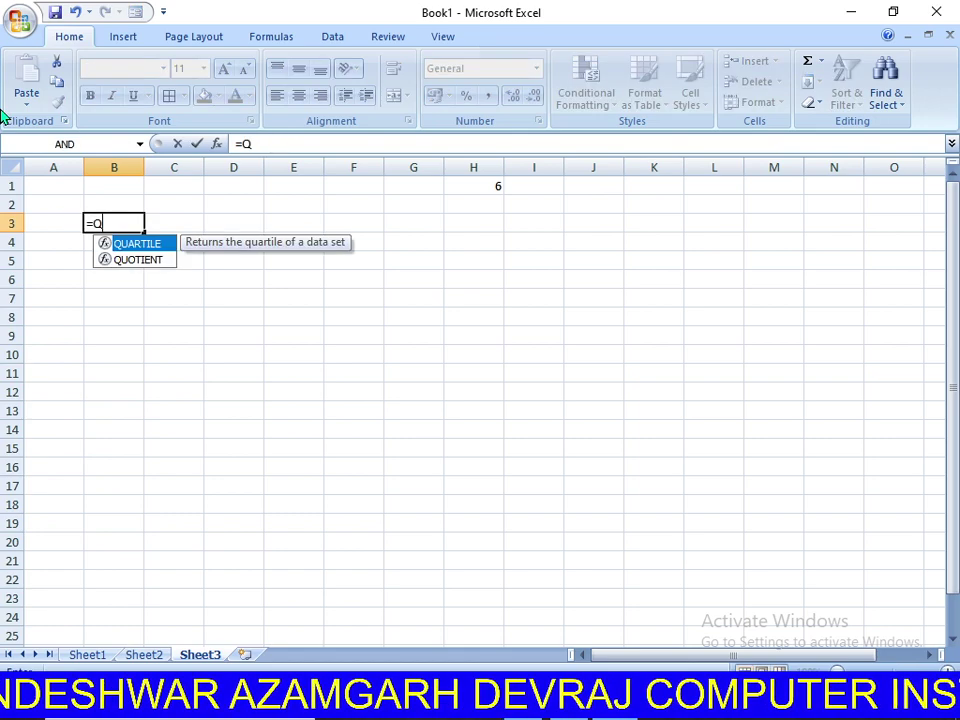
pyautogui.write('O')
pyautogui.press('Tab')
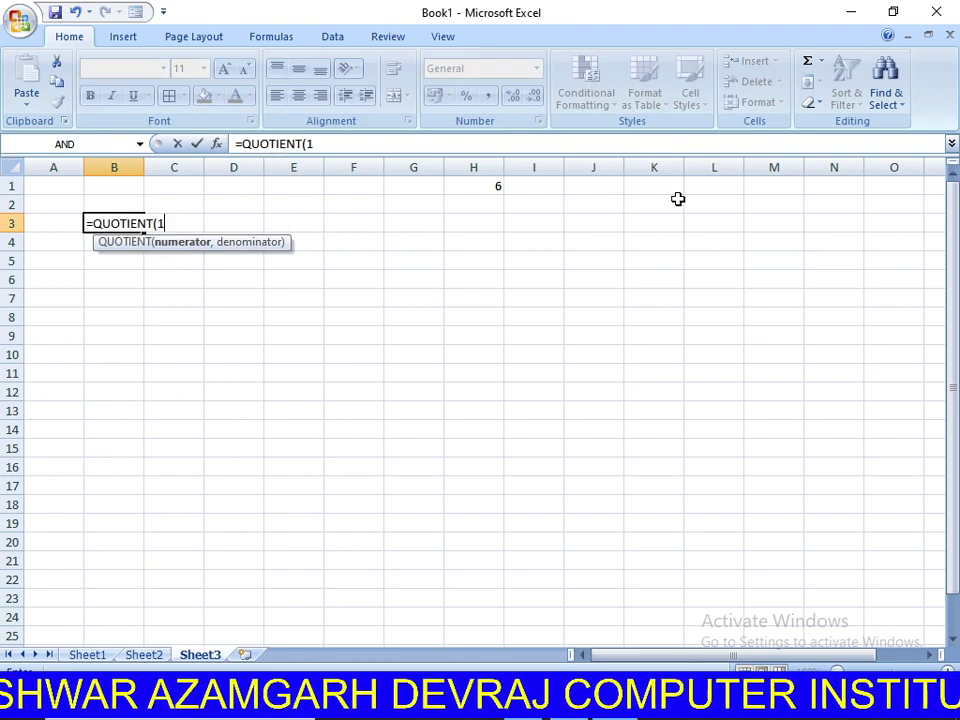
pyautogui.write('3,2')
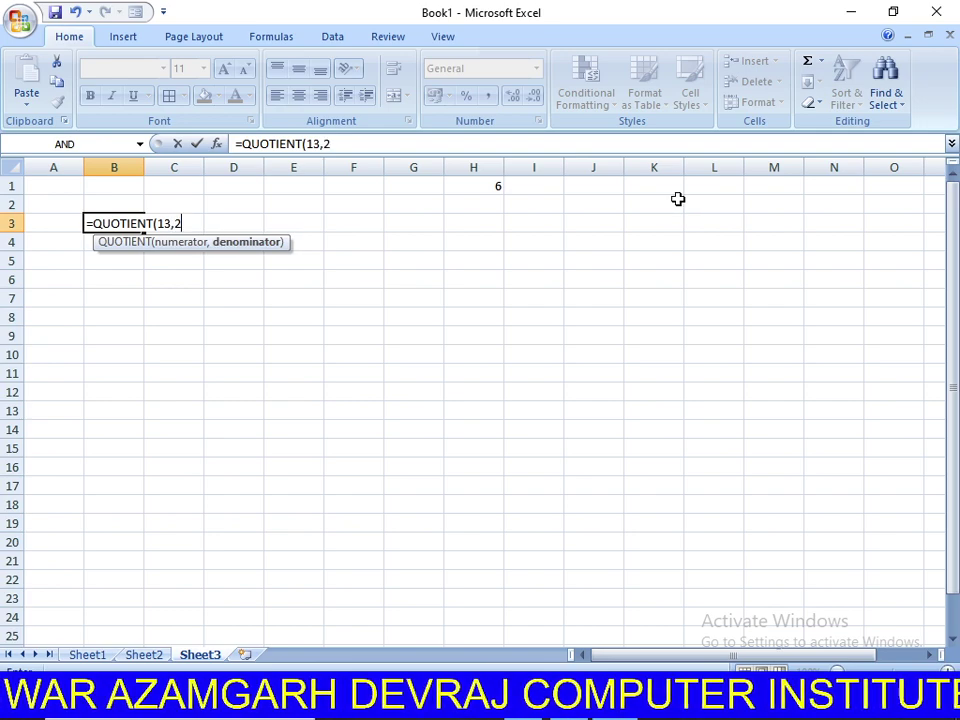
pyautogui.press('Return')
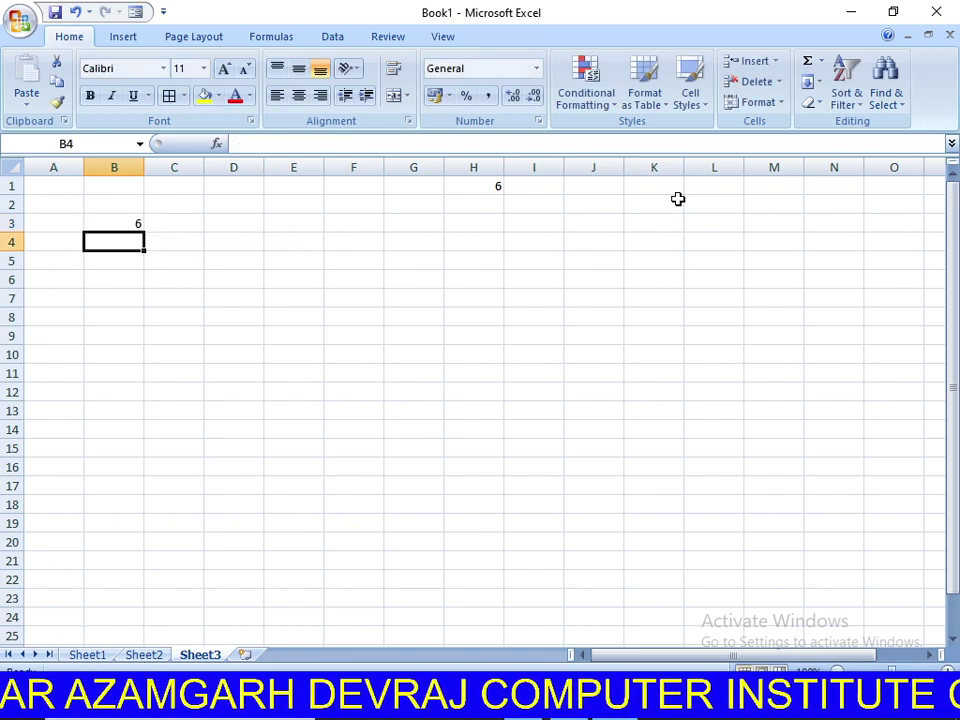
pyautogui.click(106, 223)
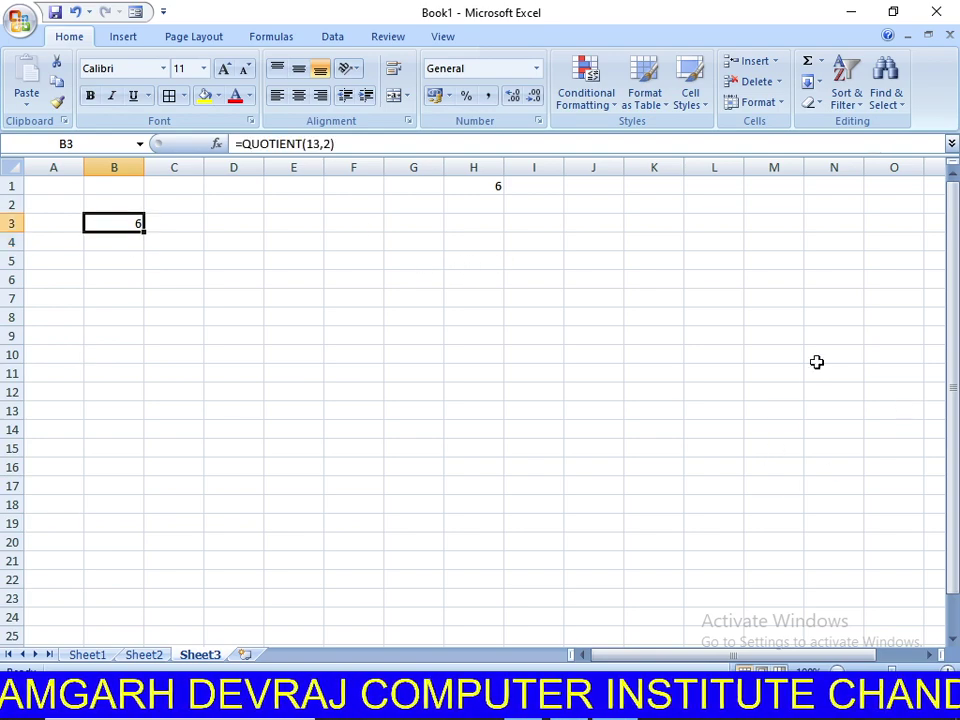
pyautogui.moveTo(90, 222); pyautogui.dragTo(154, 287)
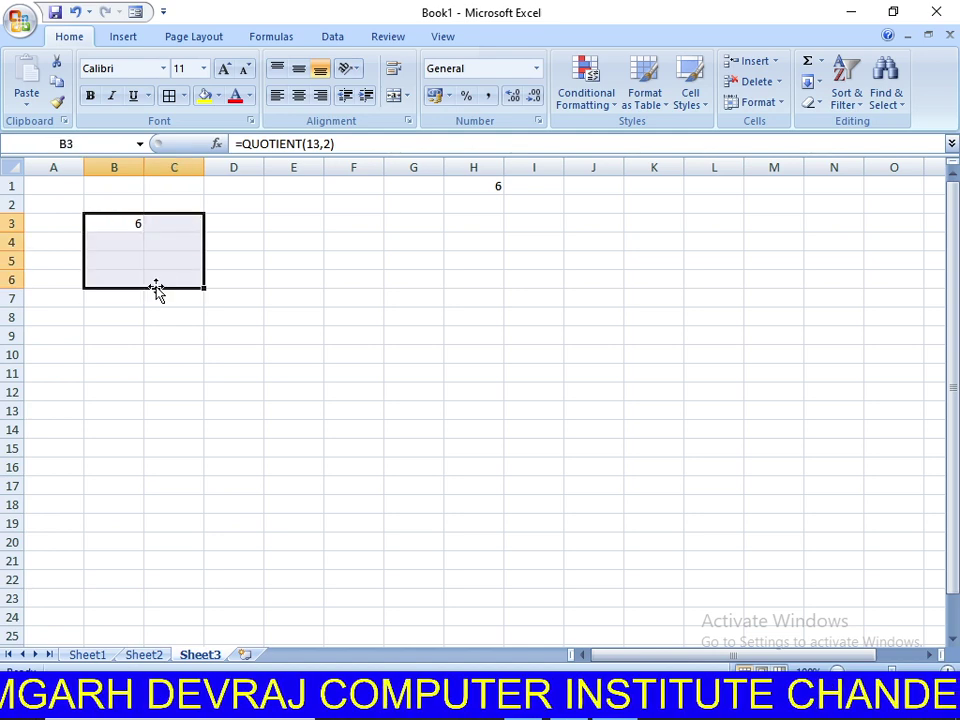
# Clear the quotient block B3:C6 and type a name into D4.
pyautogui.press('Delete')
pyautogui.click(215, 392)
pyautogui.click(248, 235)
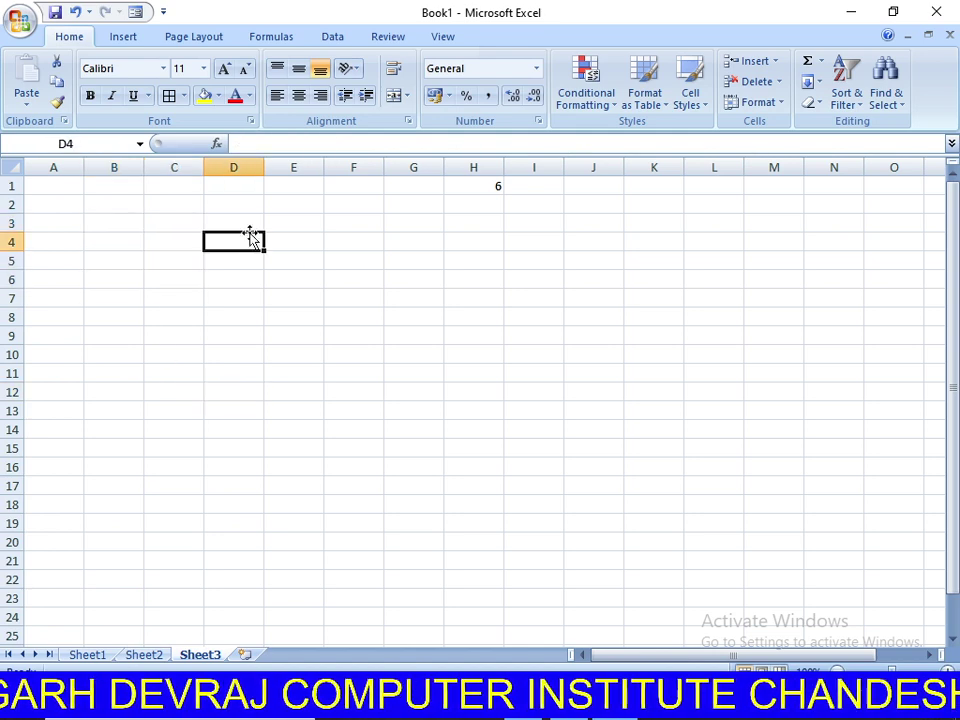
pyautogui.write('DEVRAJ')
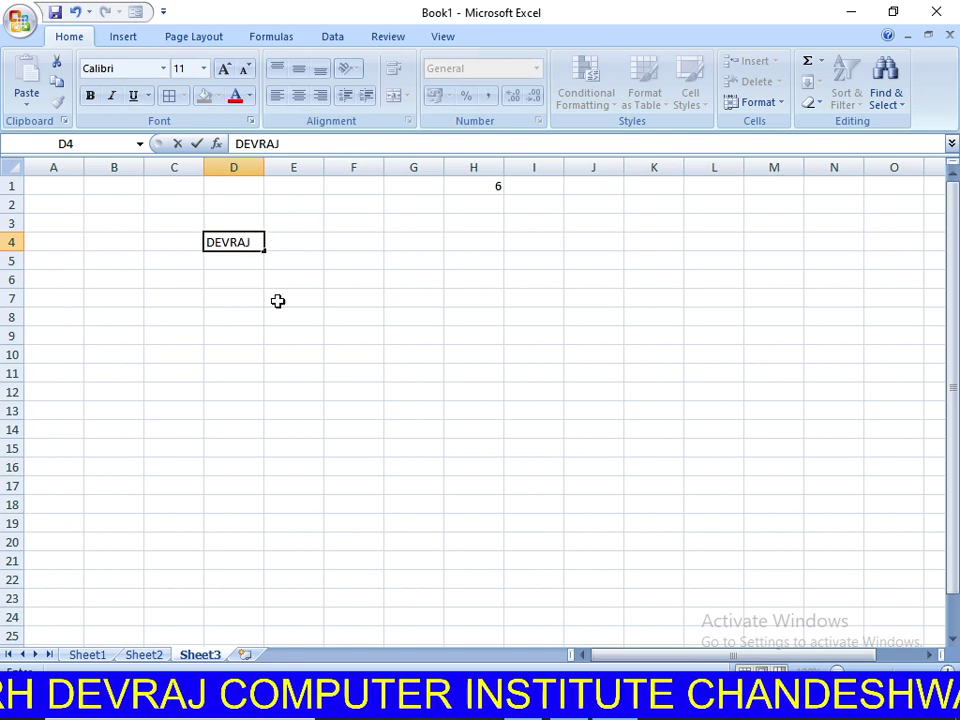
pyautogui.click(288, 354)
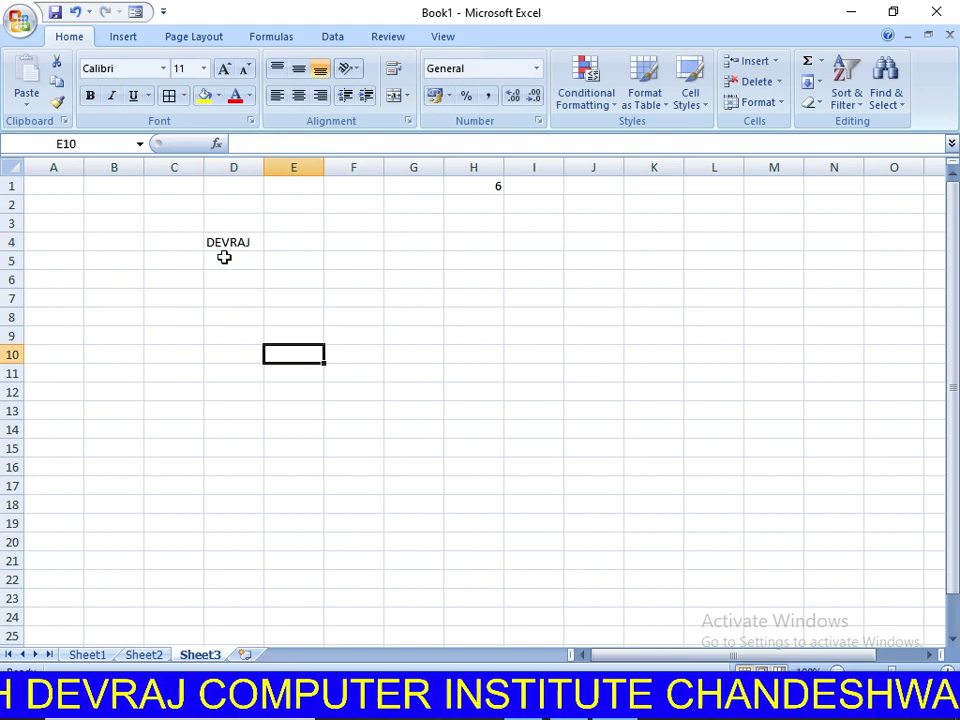
# Enter the number 7 in I2.
pyautogui.click(510, 203)
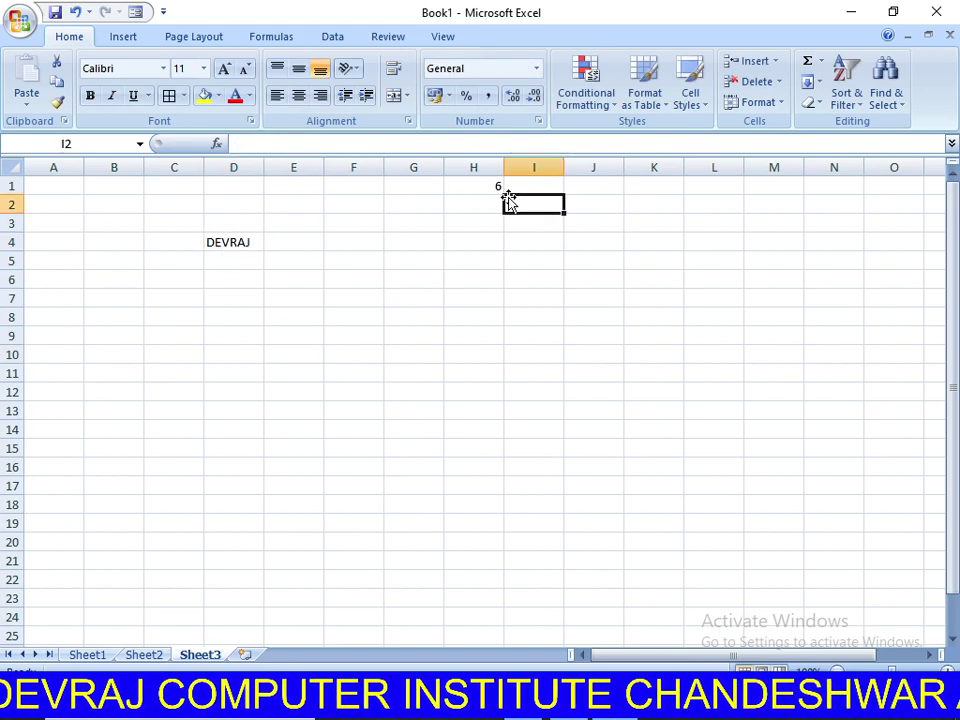
pyautogui.write('7')
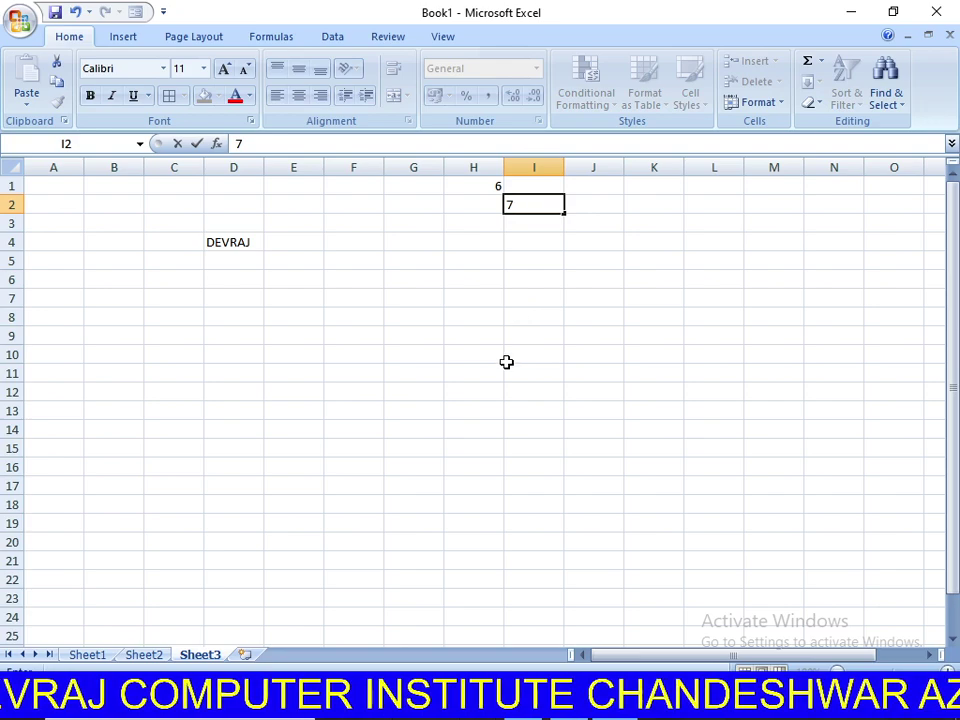
pyautogui.click(505, 362)
pyautogui.click(342, 452)
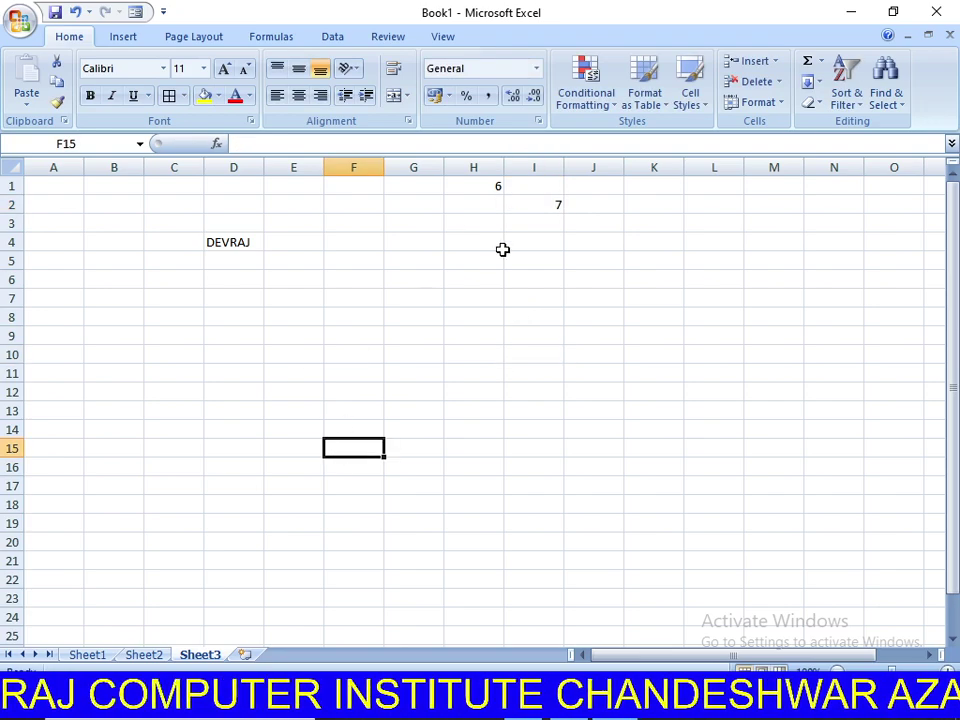
pyautogui.click(221, 244)
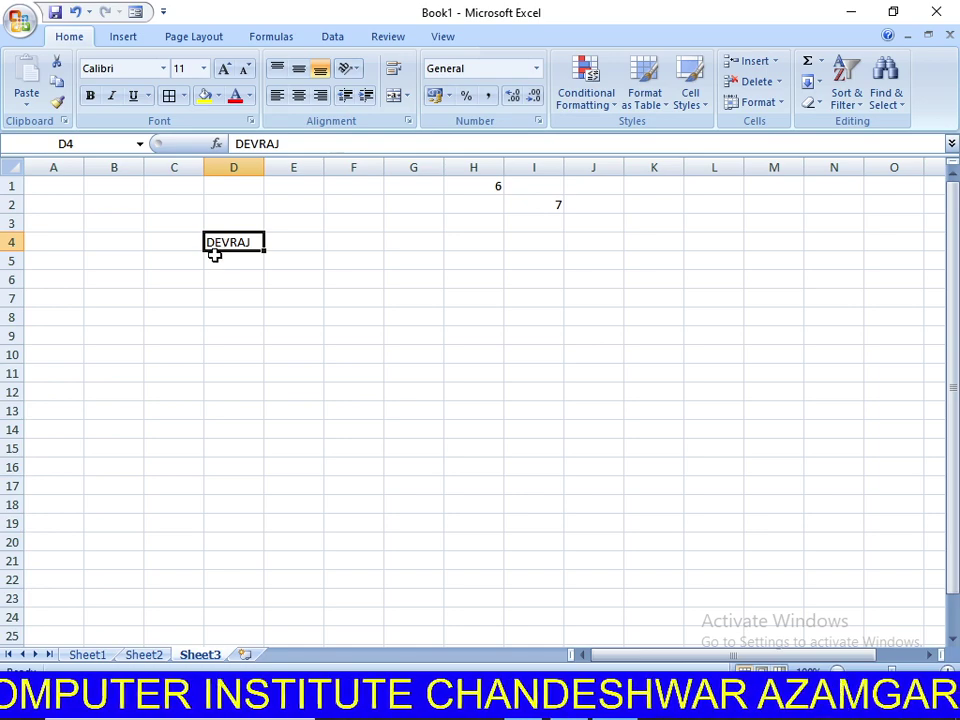
# Enter =PROPER("DEVRAJ") in D13 so it shows Devraj.
pyautogui.click(248, 408)
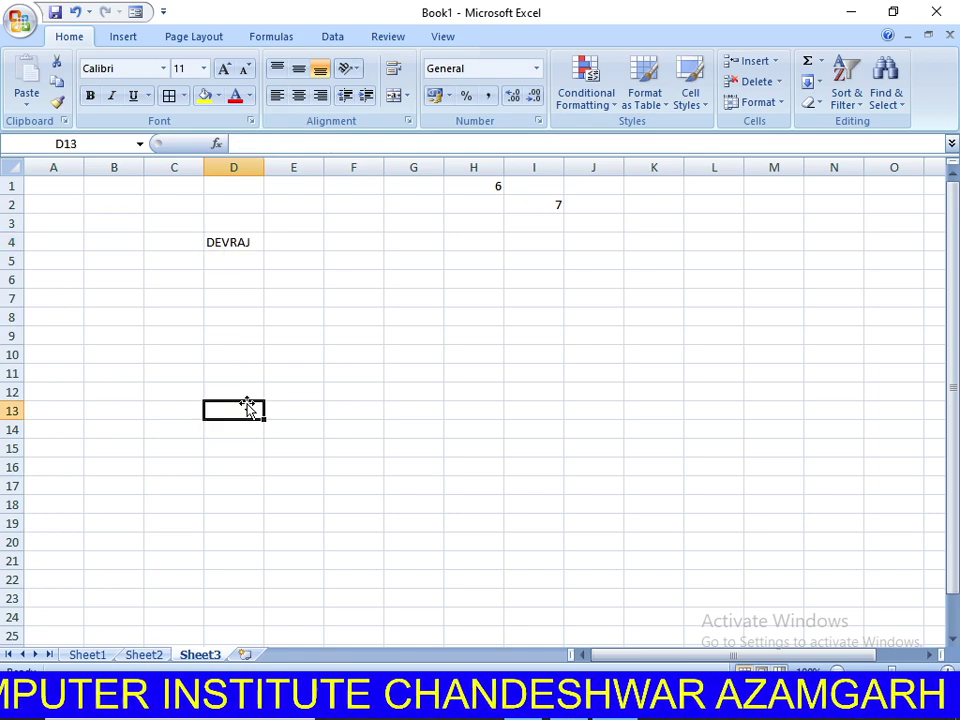
pyautogui.write('=PRO')
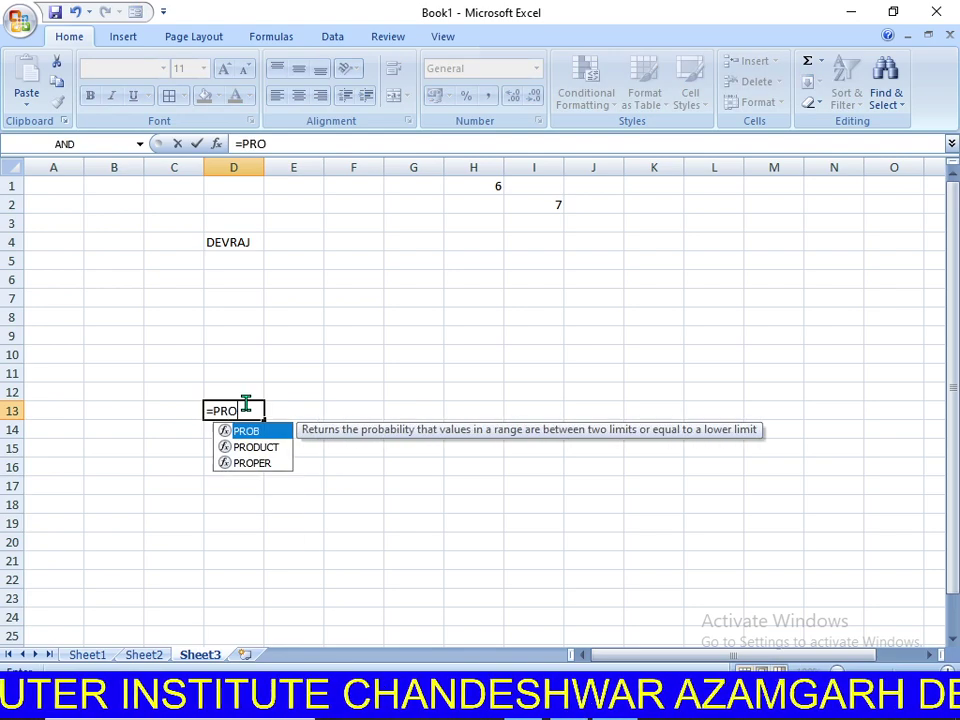
pyautogui.write('P')
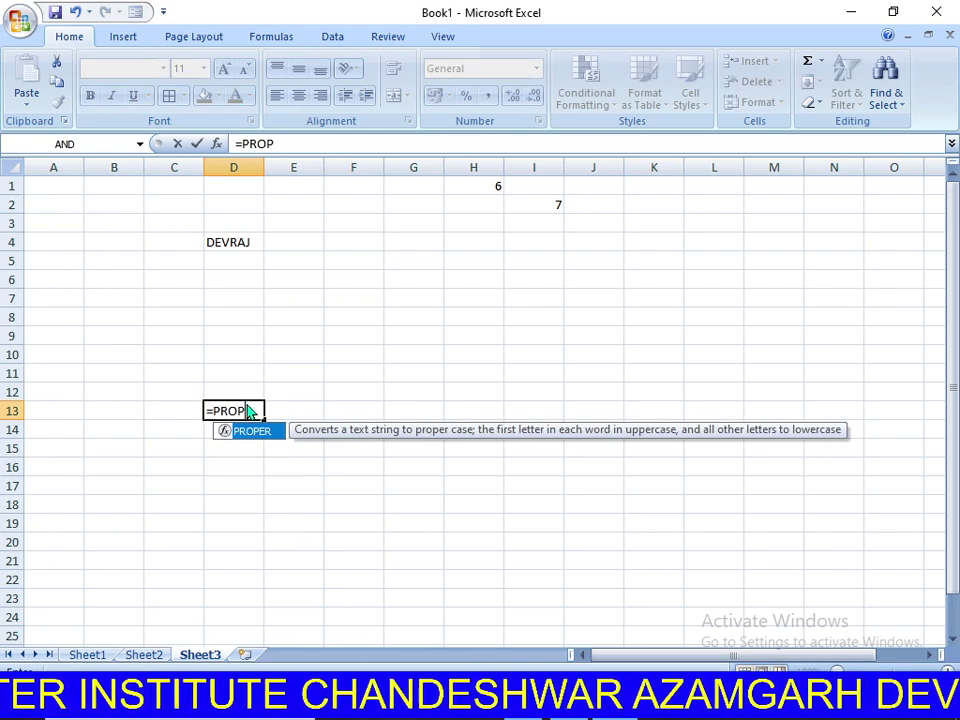
pyautogui.press('Tab')
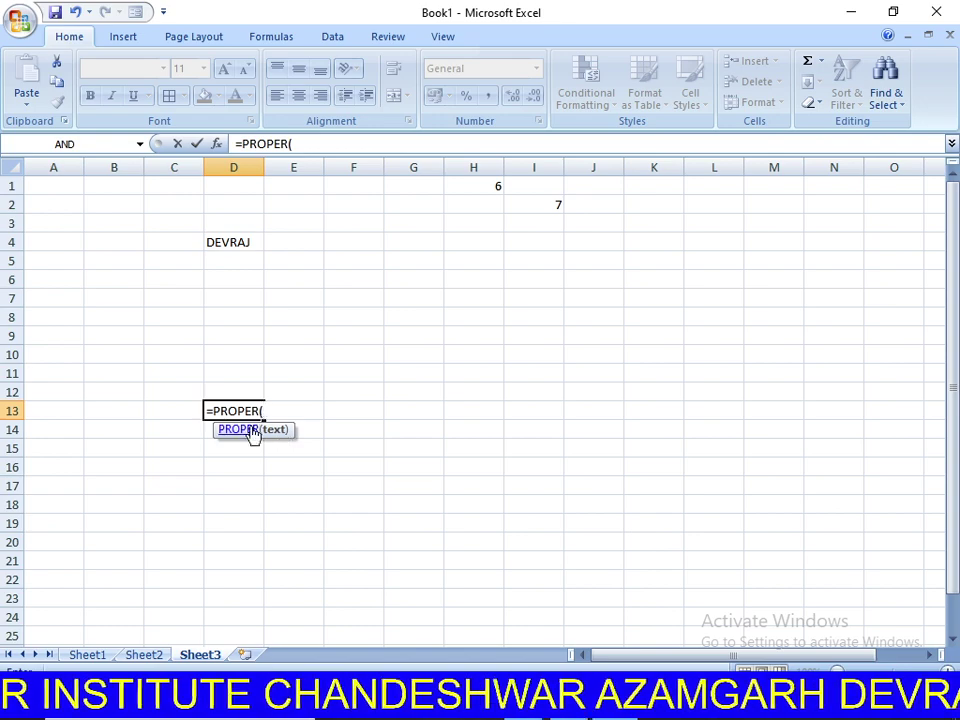
pyautogui.write('"')
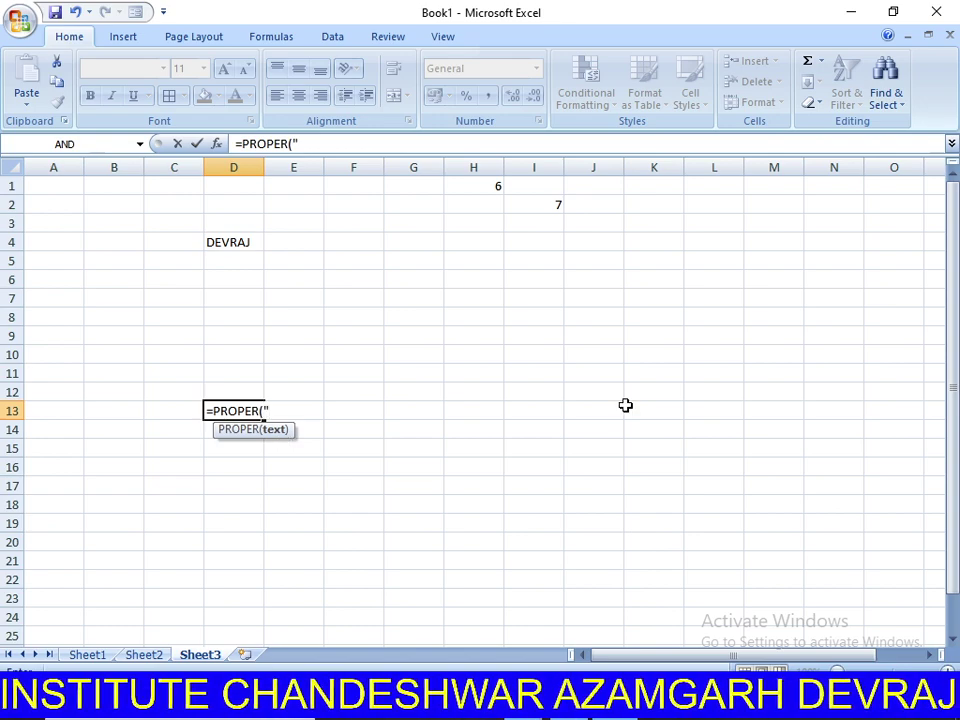
pyautogui.write('DE')
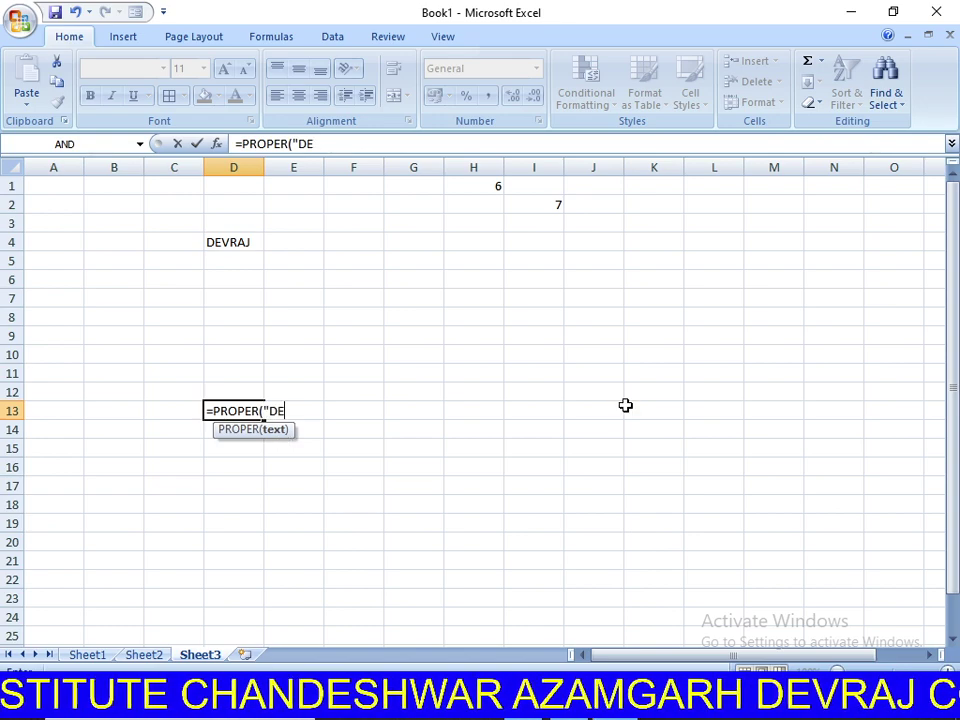
pyautogui.write('VRAJ')
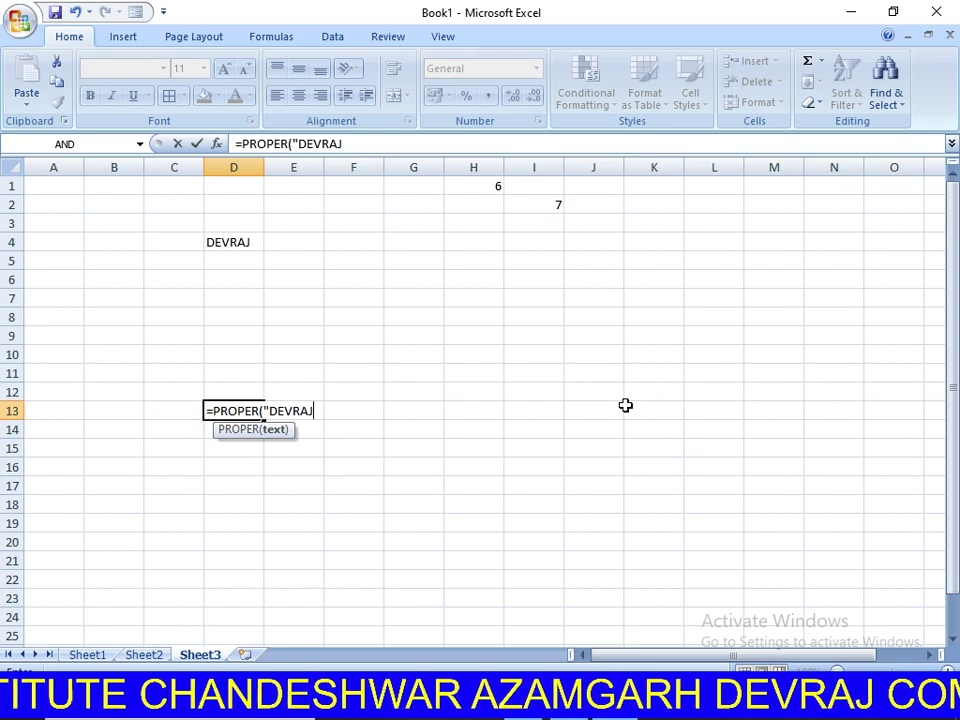
pyautogui.write('"')
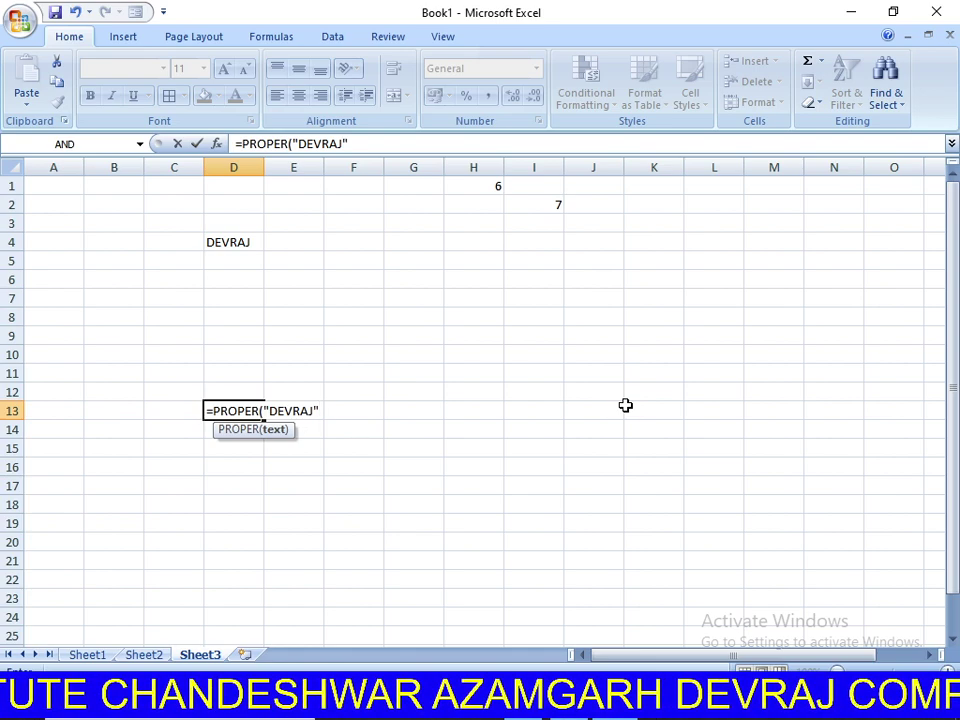
pyautogui.write(')')
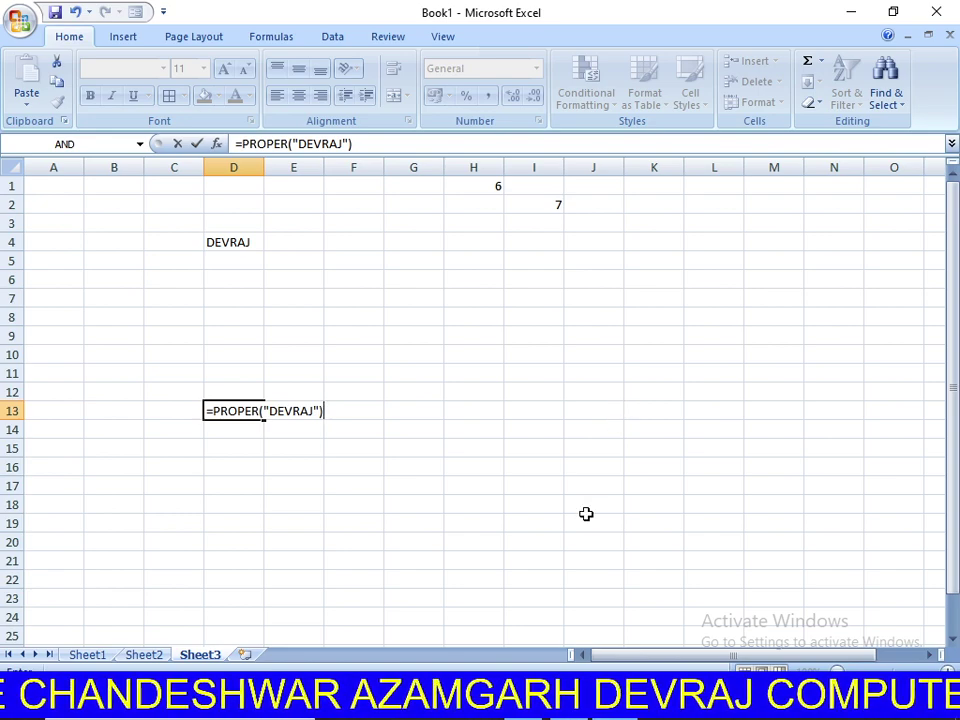
pyautogui.press('Return')
pyautogui.click(268, 472)
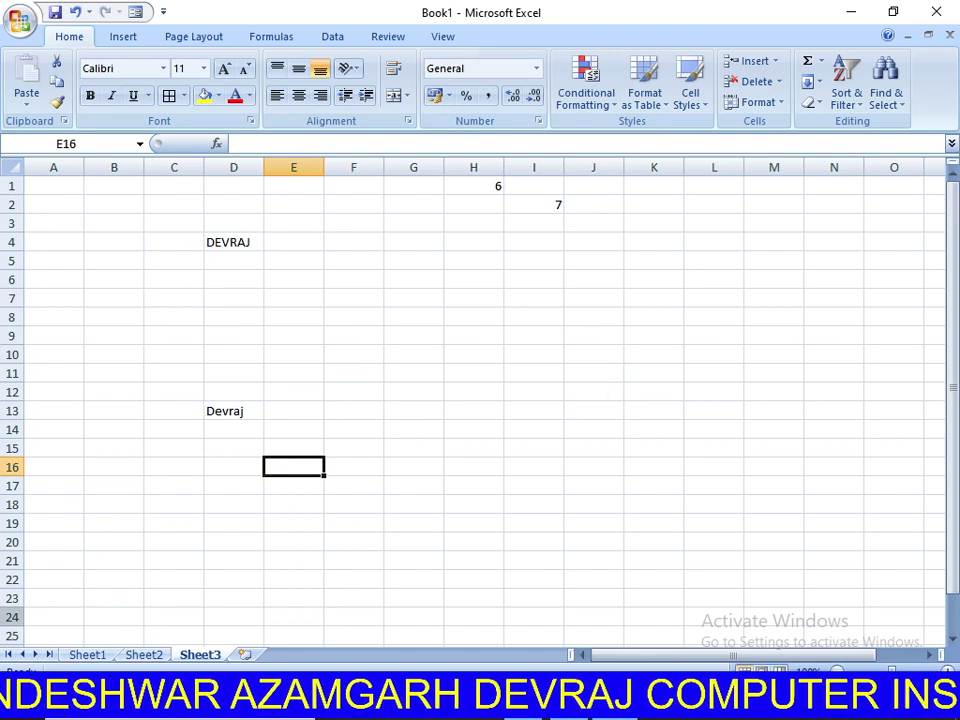
# Clear the C3:E20 text and enter 8 in I4.
pyautogui.moveTo(176, 214); pyautogui.dragTo(306, 534)
pyautogui.press('Delete')
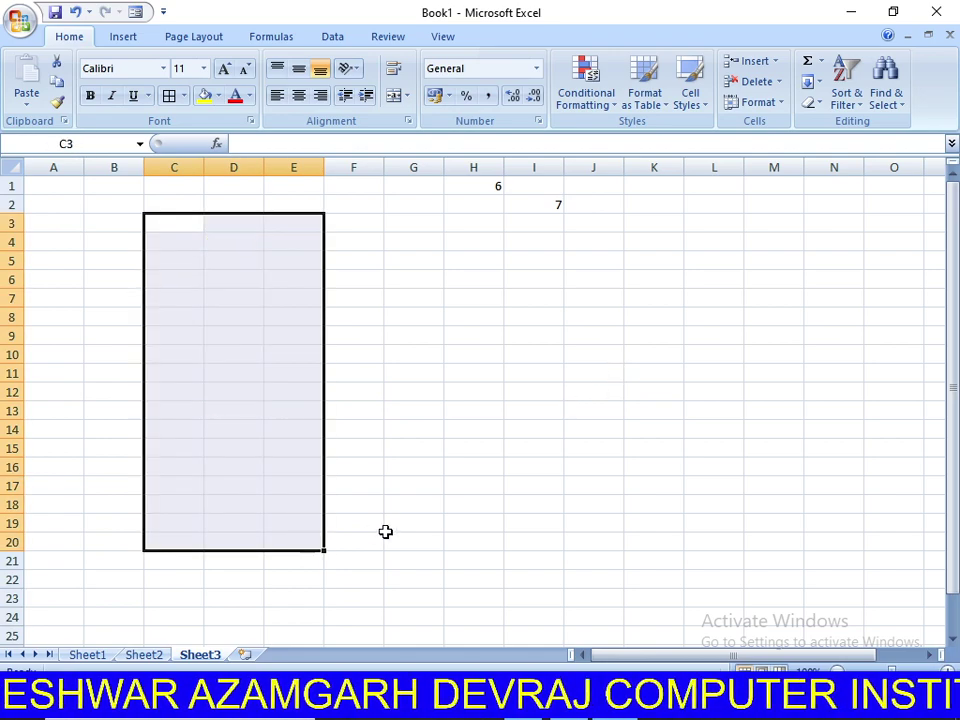
pyautogui.click(518, 246)
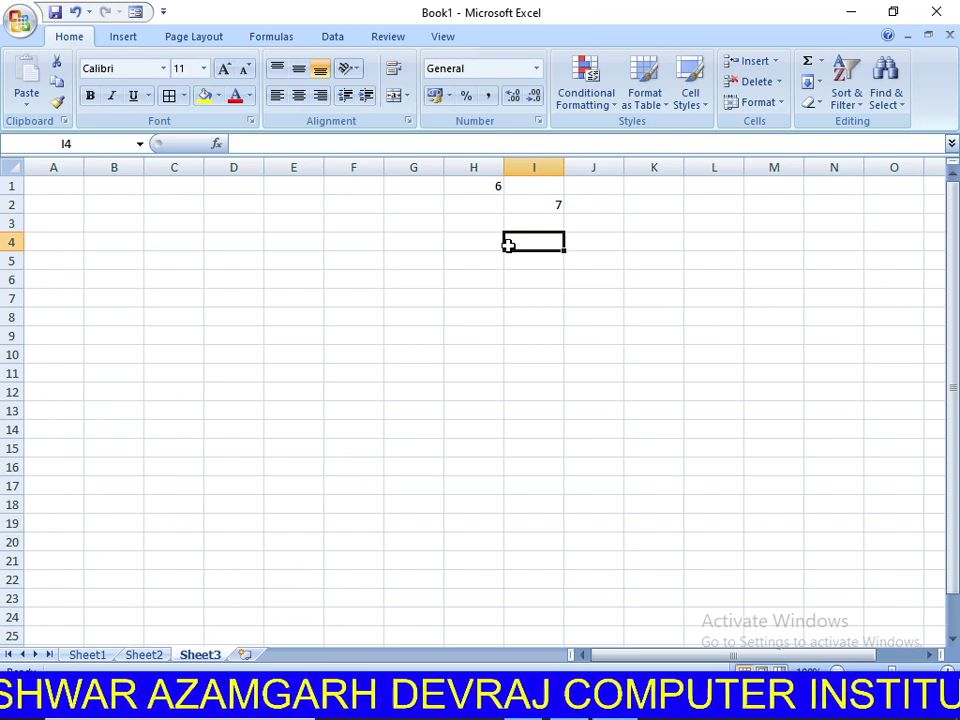
pyautogui.write('8')
pyautogui.click(498, 392)
pyautogui.click(132, 243)
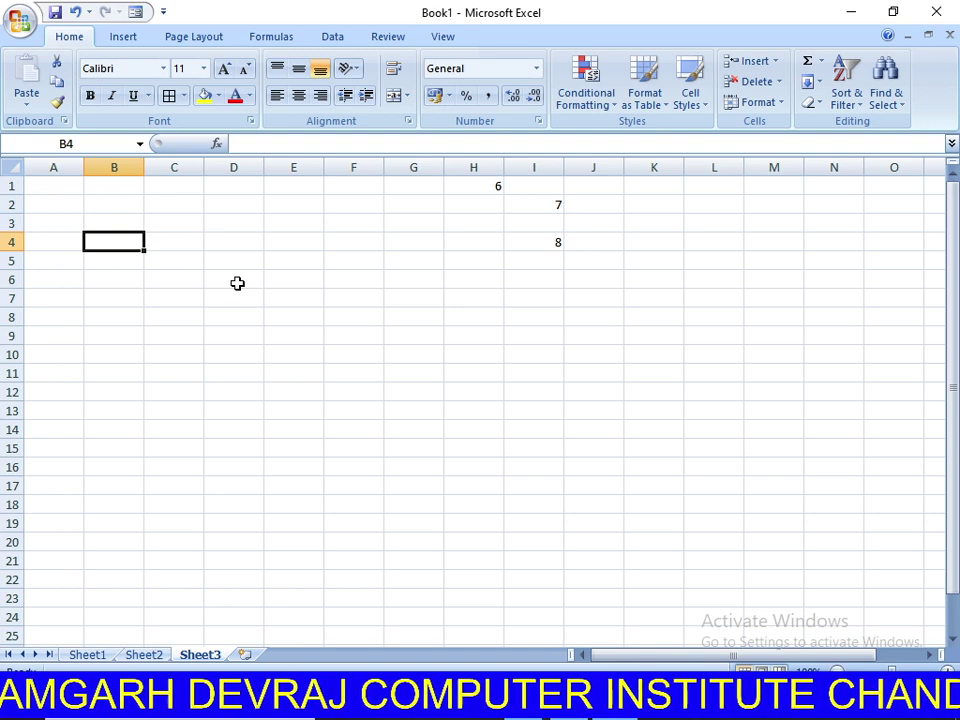
# Put =LEN("AZAMGARH") in B4, then add spaces inside the text so it returns 10.
pyautogui.write('=')
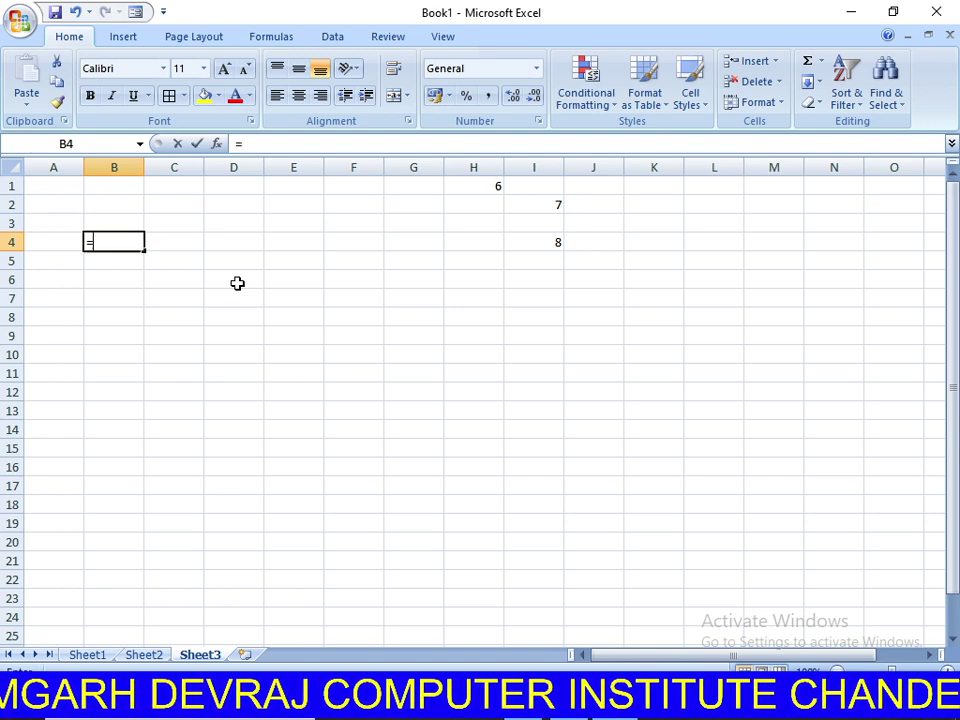
pyautogui.write('LEN')
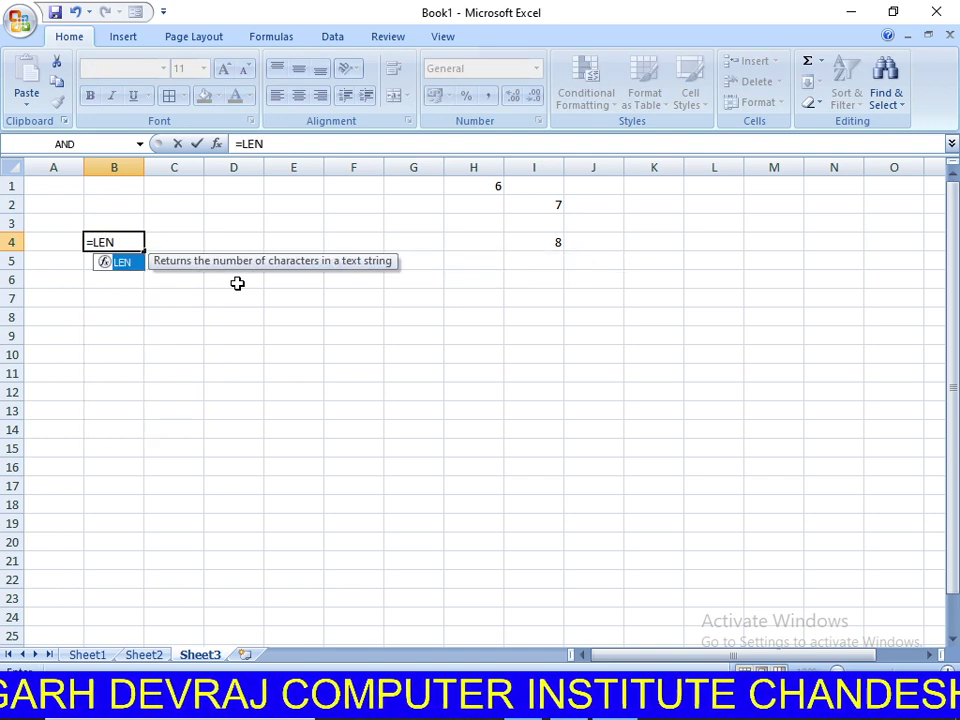
pyautogui.write('(')
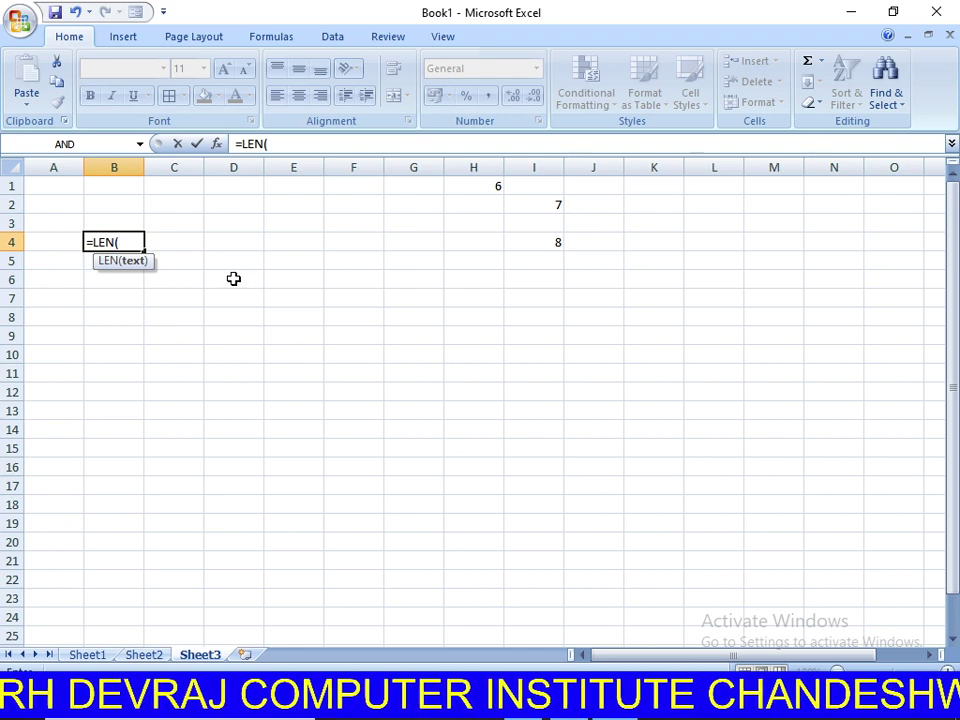
pyautogui.write('"')
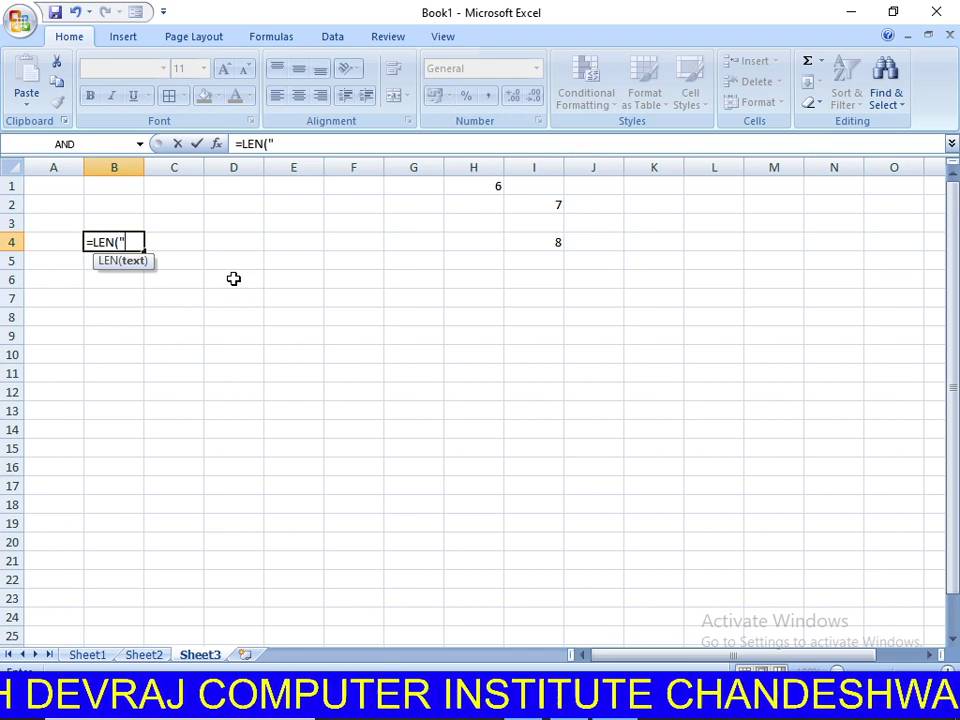
pyautogui.write('A')
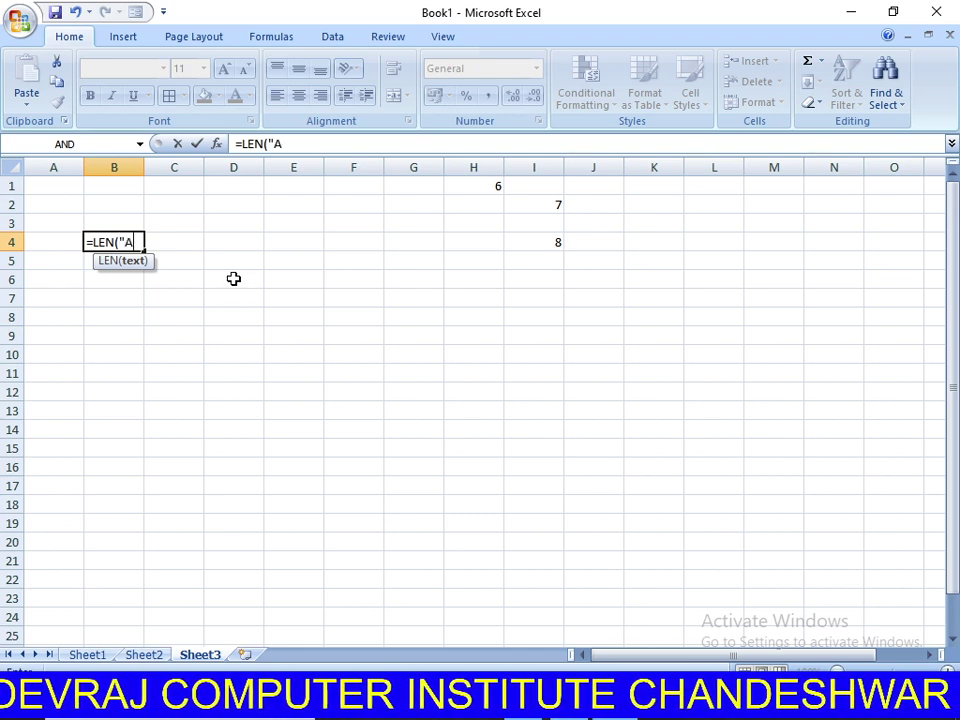
pyautogui.write('ZAMGARH')
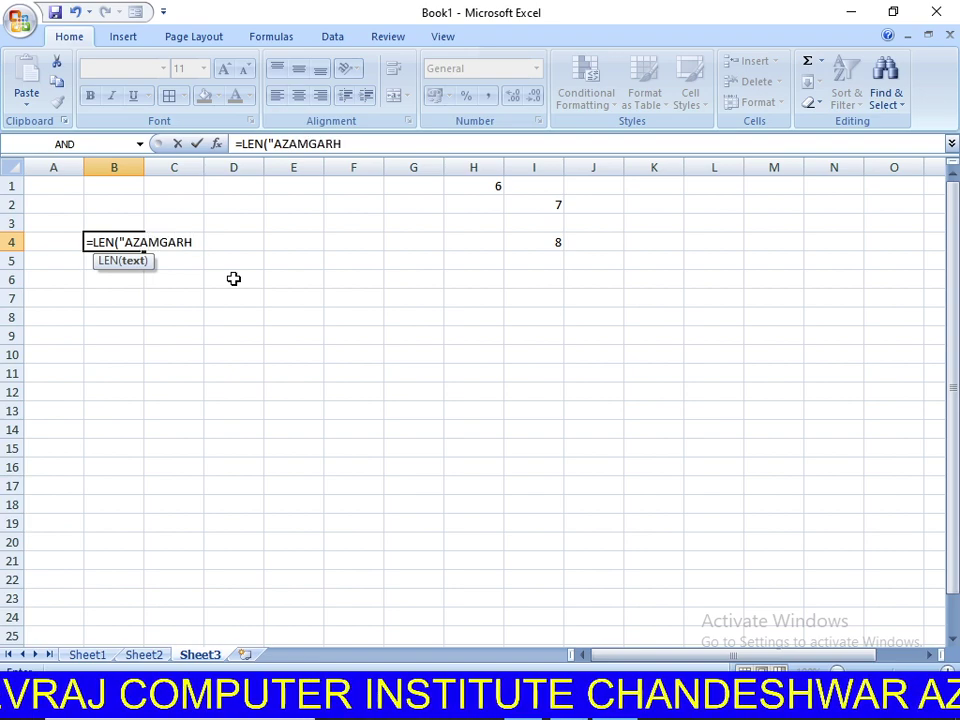
pyautogui.write('"')
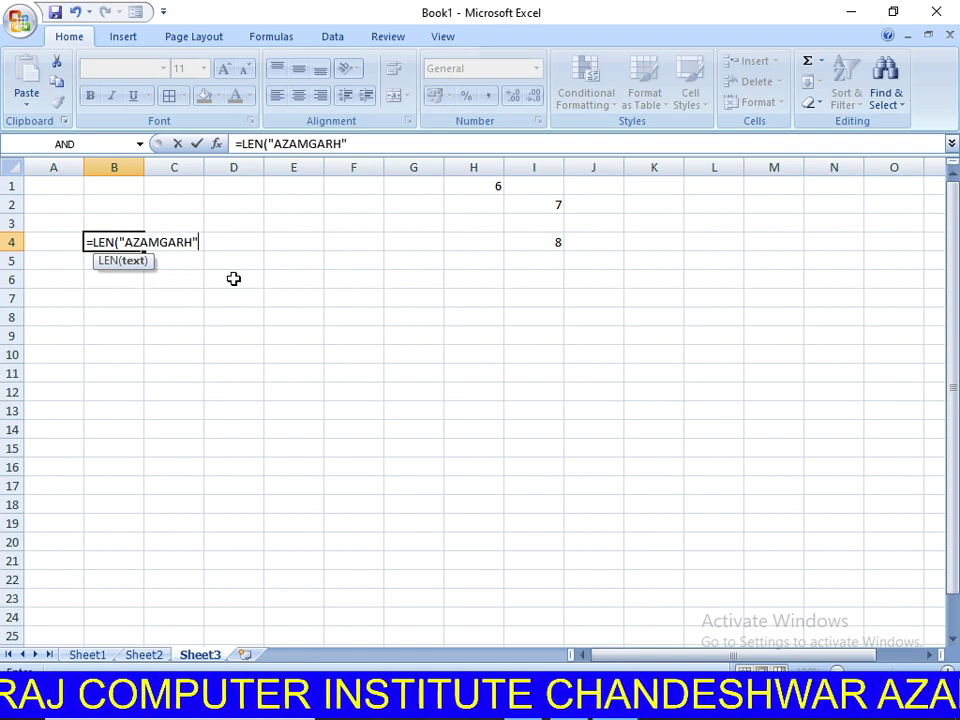
pyautogui.write(')')
pyautogui.press('Return')
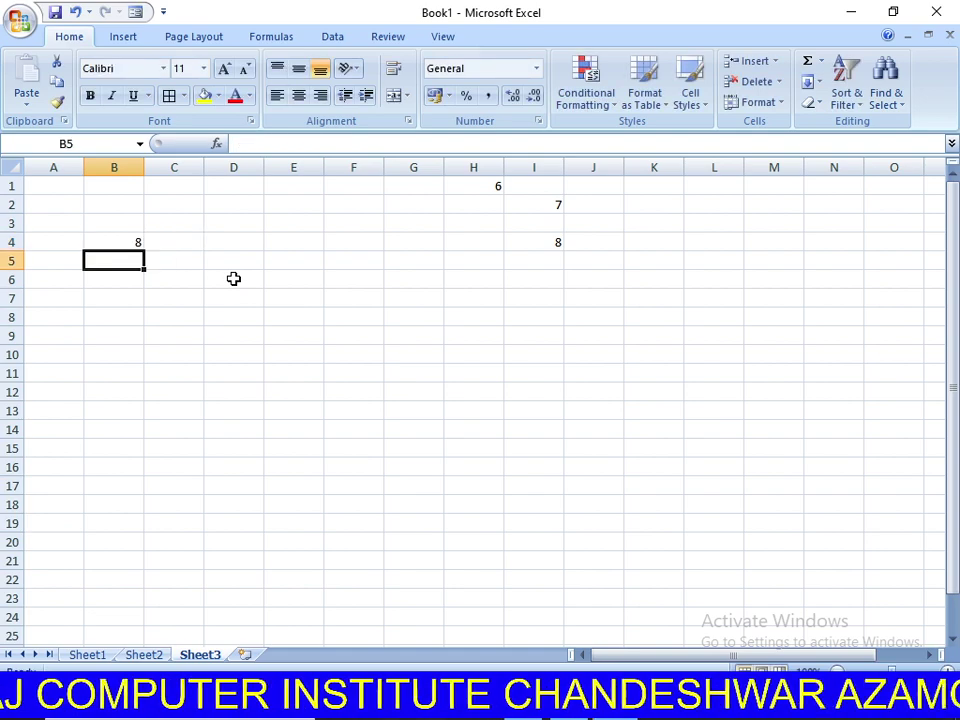
pyautogui.click(118, 246)
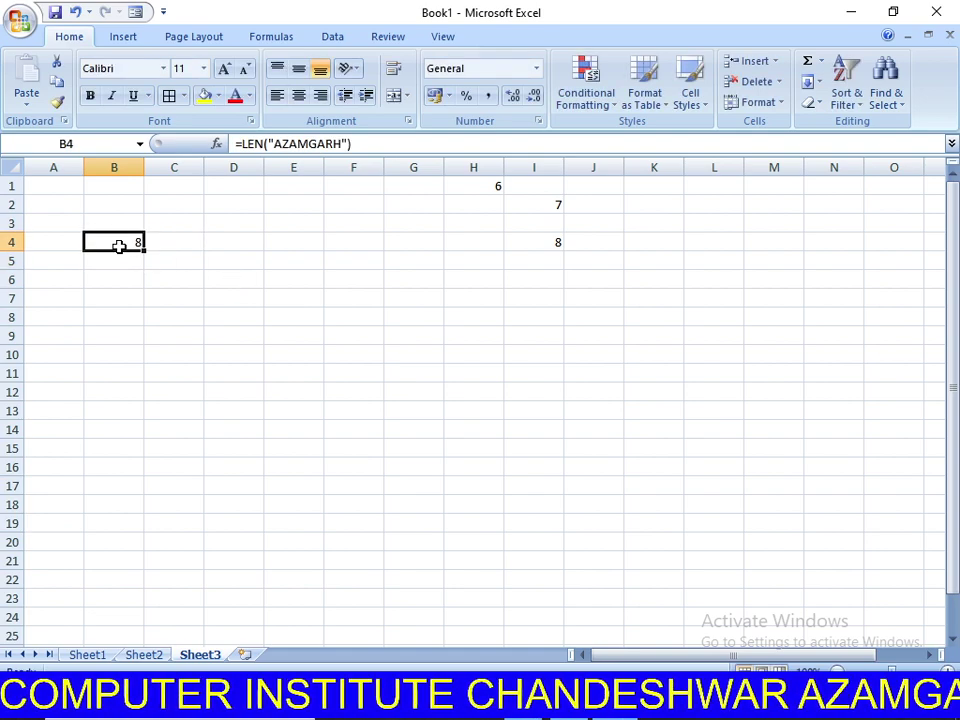
pyautogui.click(321, 146)
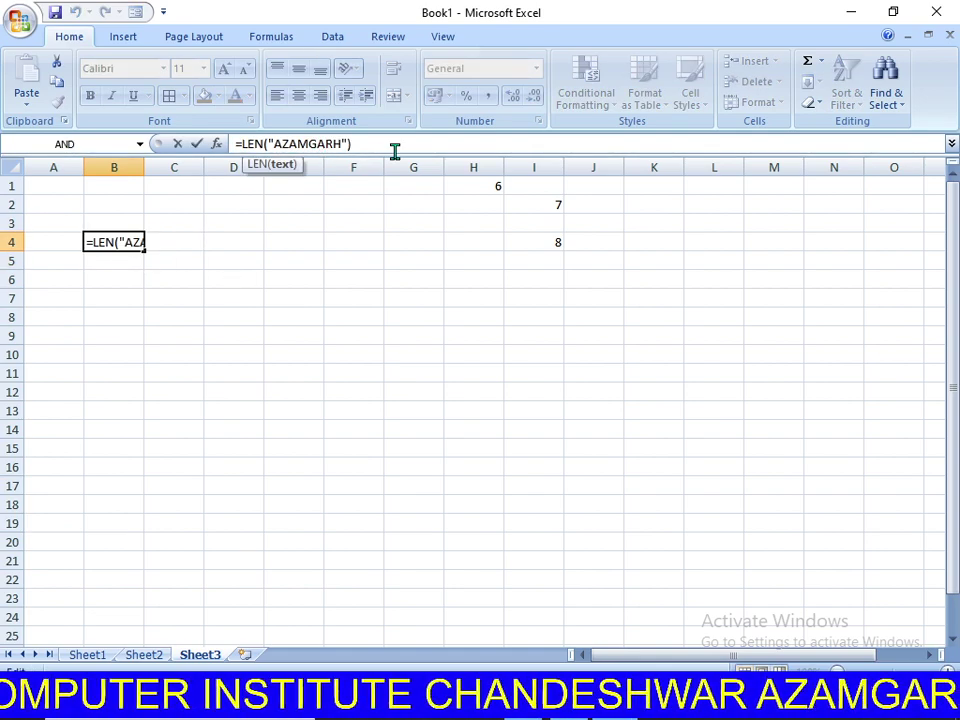
pyautogui.press('Return')
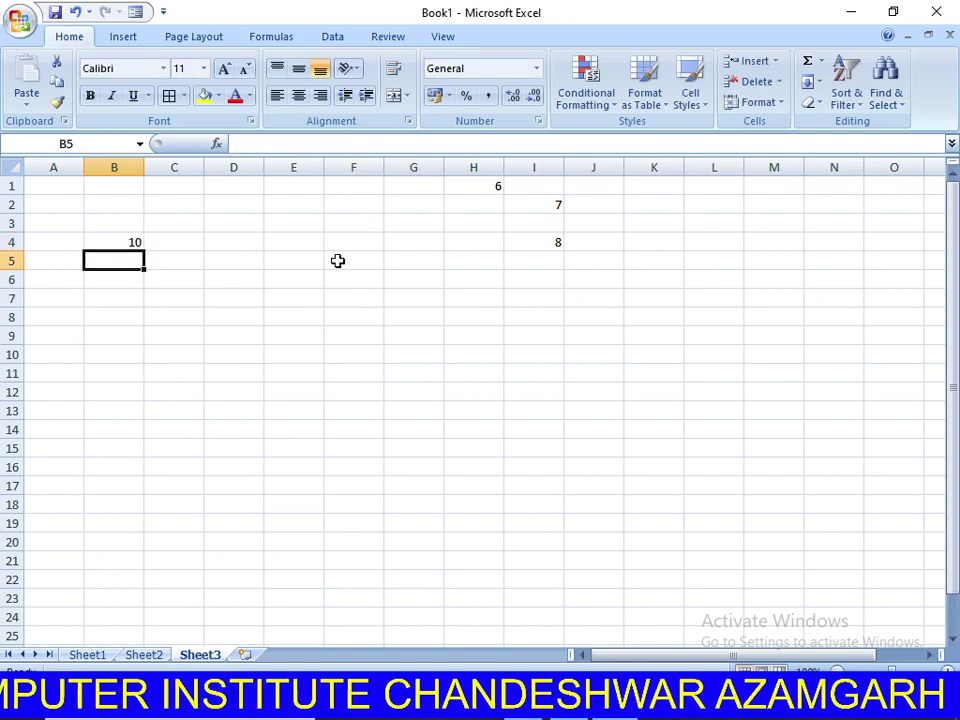
pyautogui.click(294, 297)
pyautogui.click(133, 242)
pyautogui.doubleClick(137, 248)
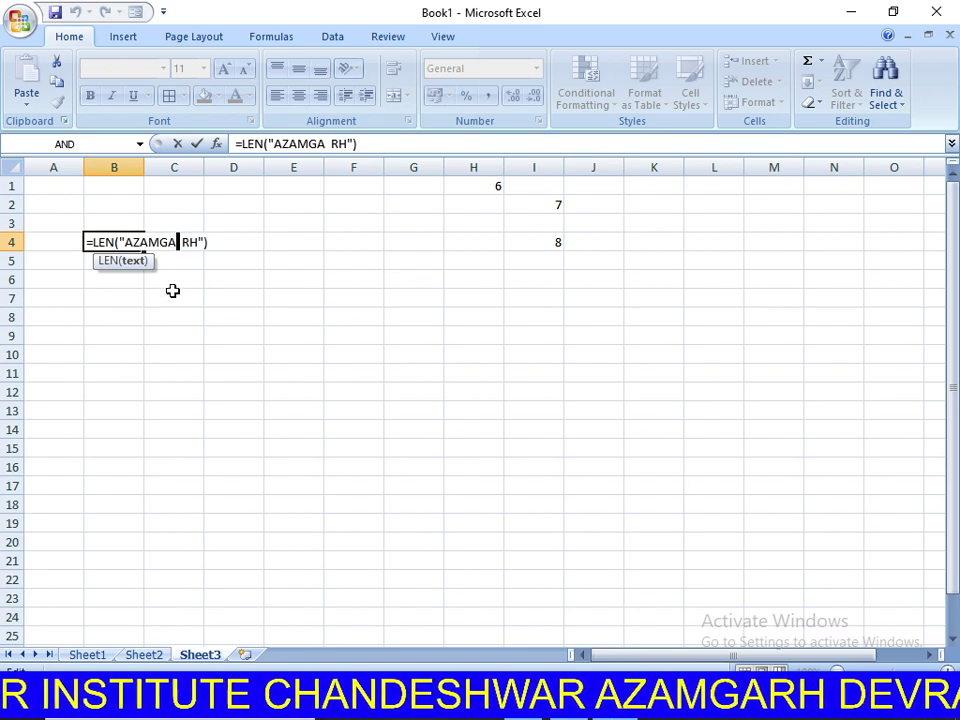
pyautogui.press('Return')
pyautogui.click(128, 247)
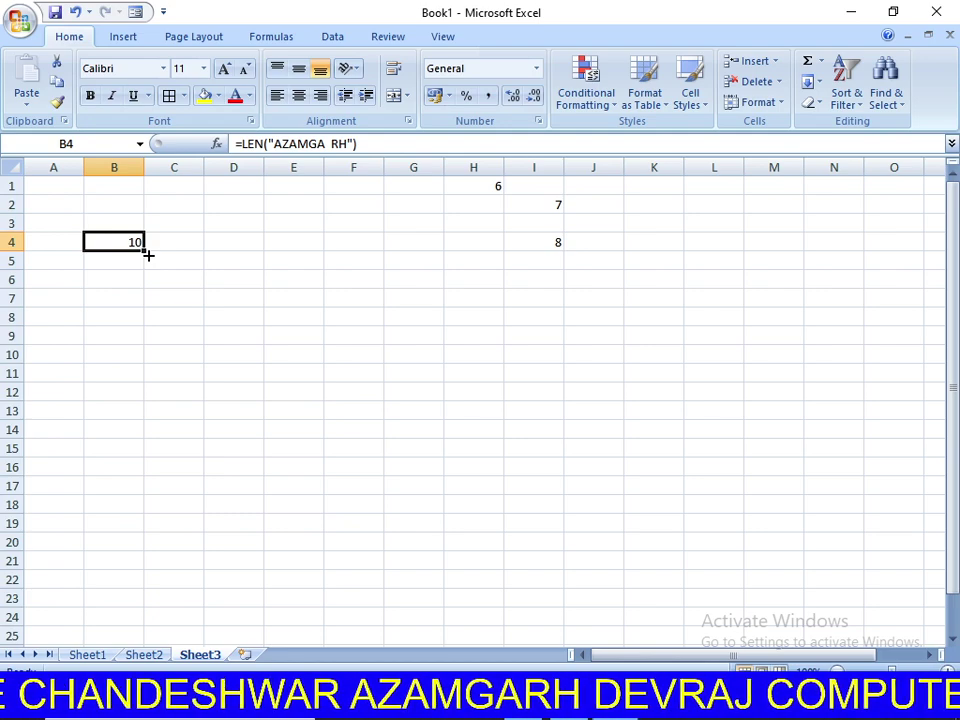
# Clear the earlier results in A1:K12 and enter 9 in H2.
pyautogui.moveTo(677, 392); pyautogui.dragTo(4, 45)
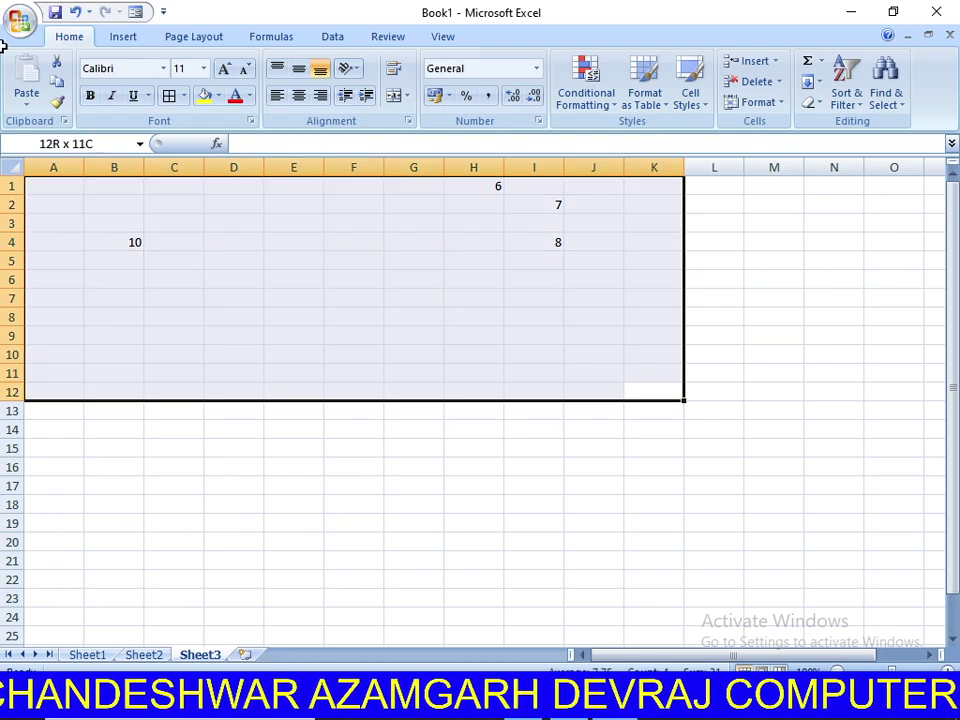
pyautogui.press('Delete')
pyautogui.click(478, 206)
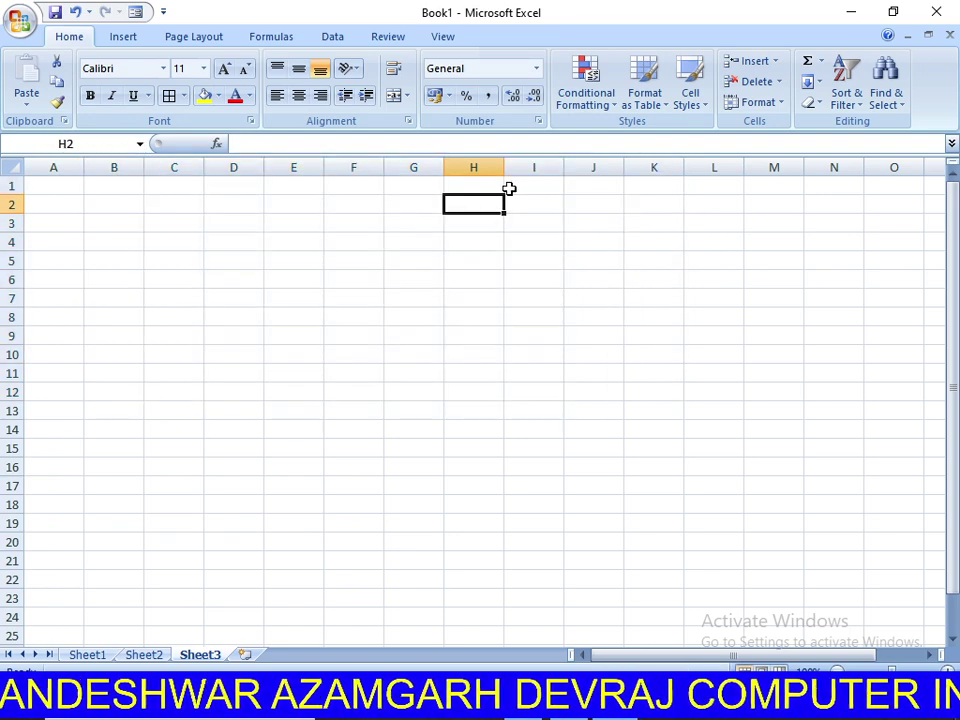
pyautogui.write('9')
pyautogui.click(187, 408)
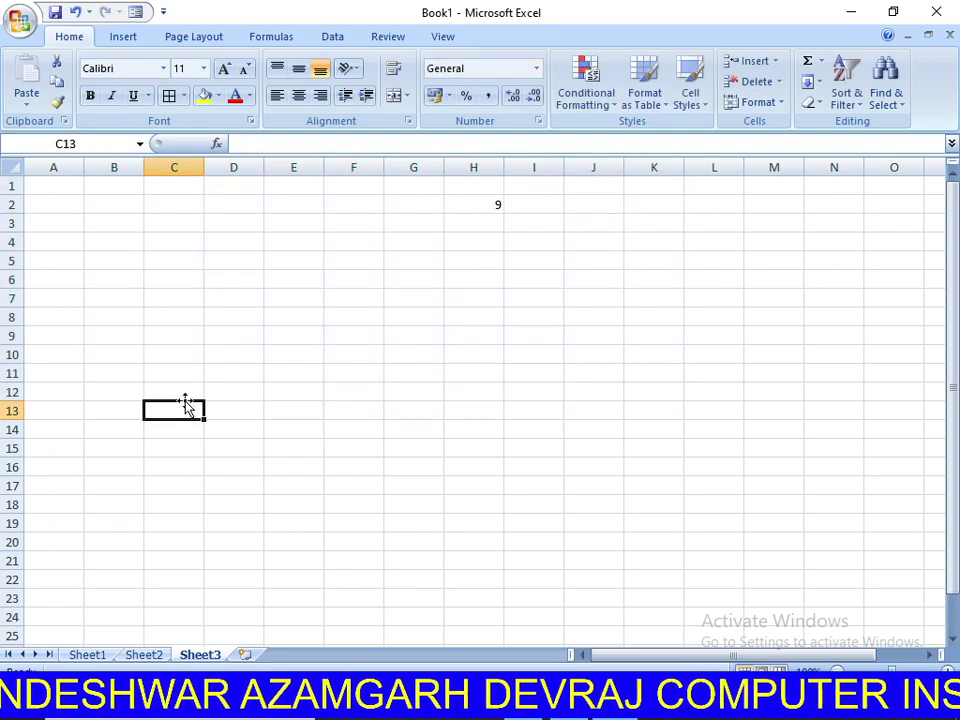
# Enter =TODAY() in C4 to display the date 15-05-2023.
pyautogui.click(205, 233)
pyautogui.click(181, 236)
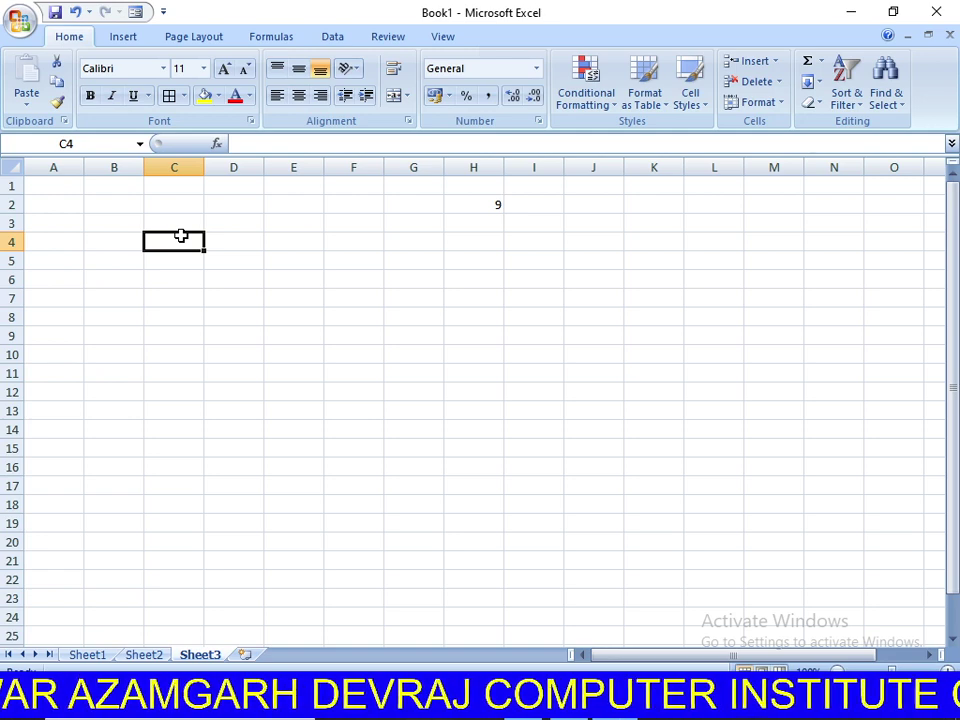
pyautogui.write('=')
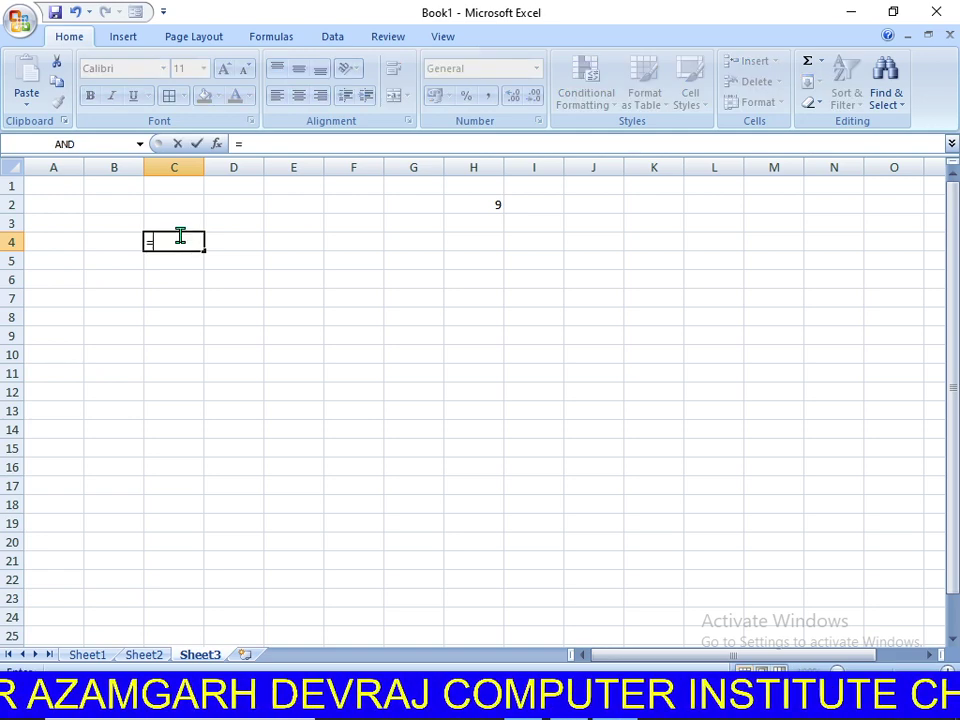
pyautogui.write('TOD')
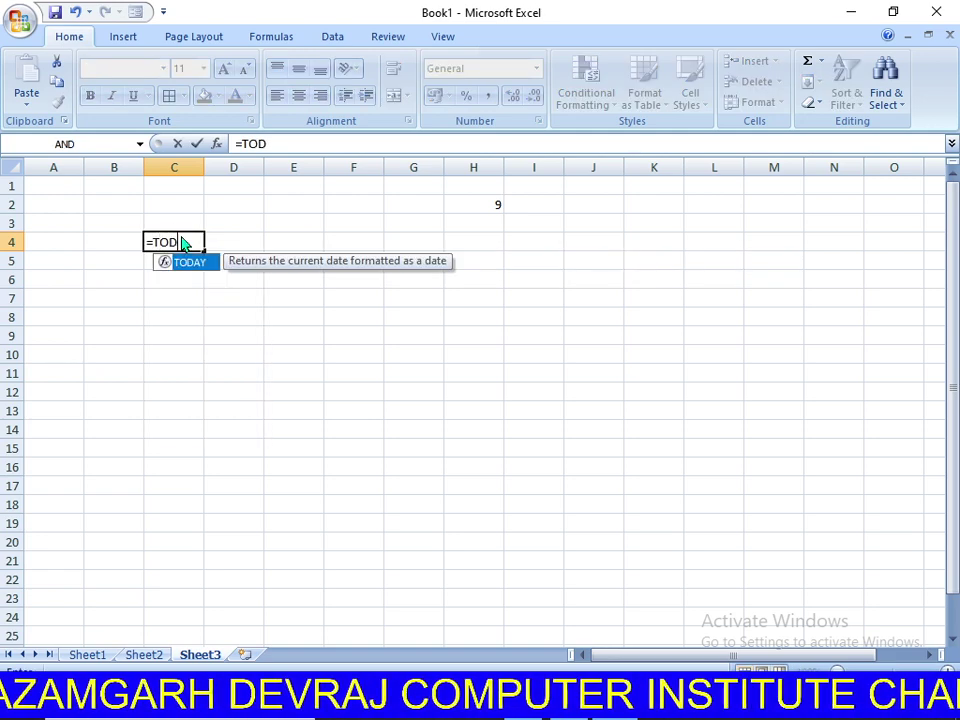
pyautogui.press('Tab')
pyautogui.write(')')
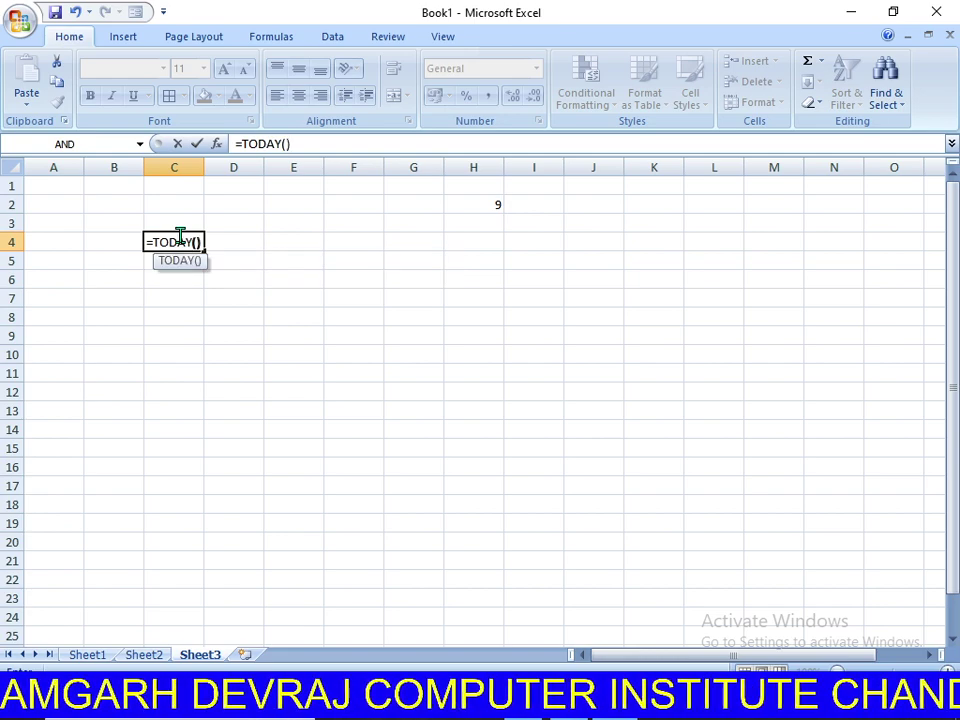
pyautogui.doubleClick(180, 242)
pyautogui.click(198, 251)
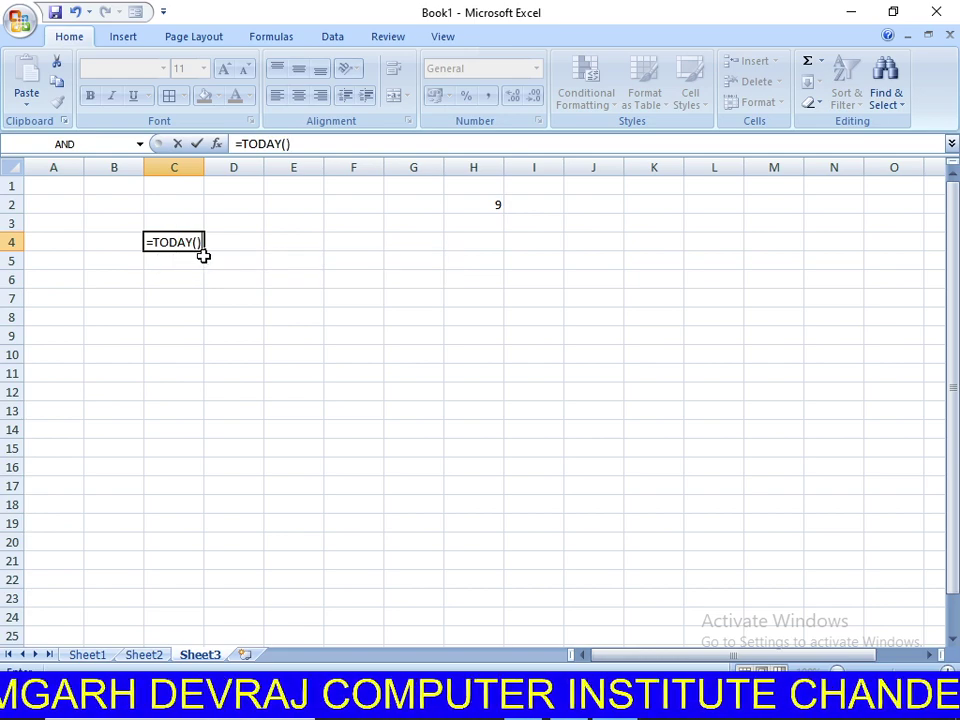
pyautogui.press('Return')
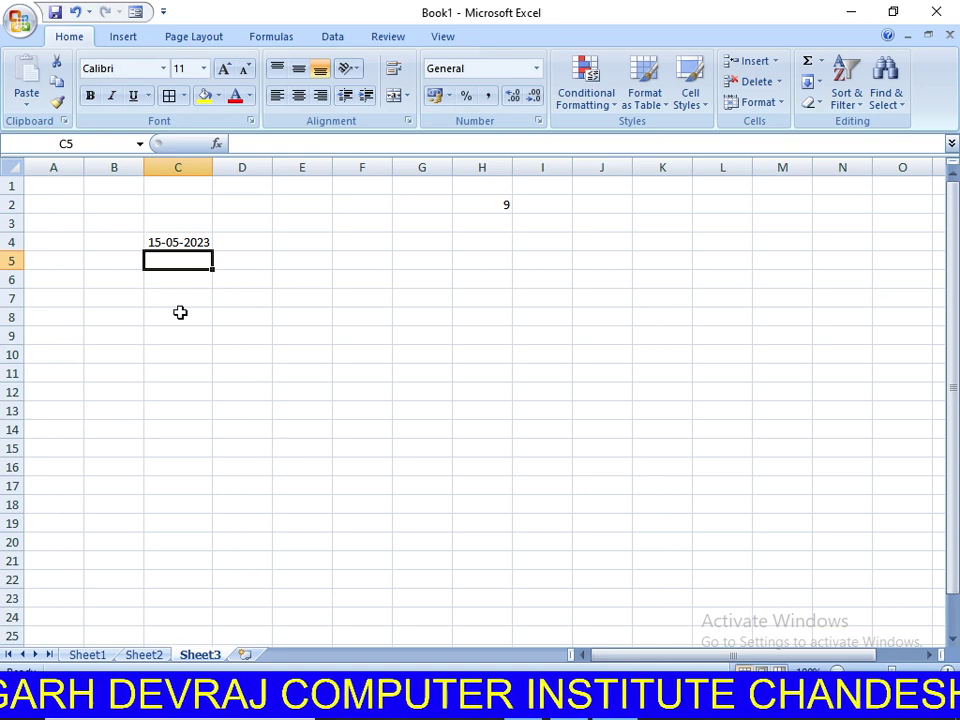
# Enter =NOW() in E9 to show the current date and time.
pyautogui.click(305, 343)
pyautogui.write('=')
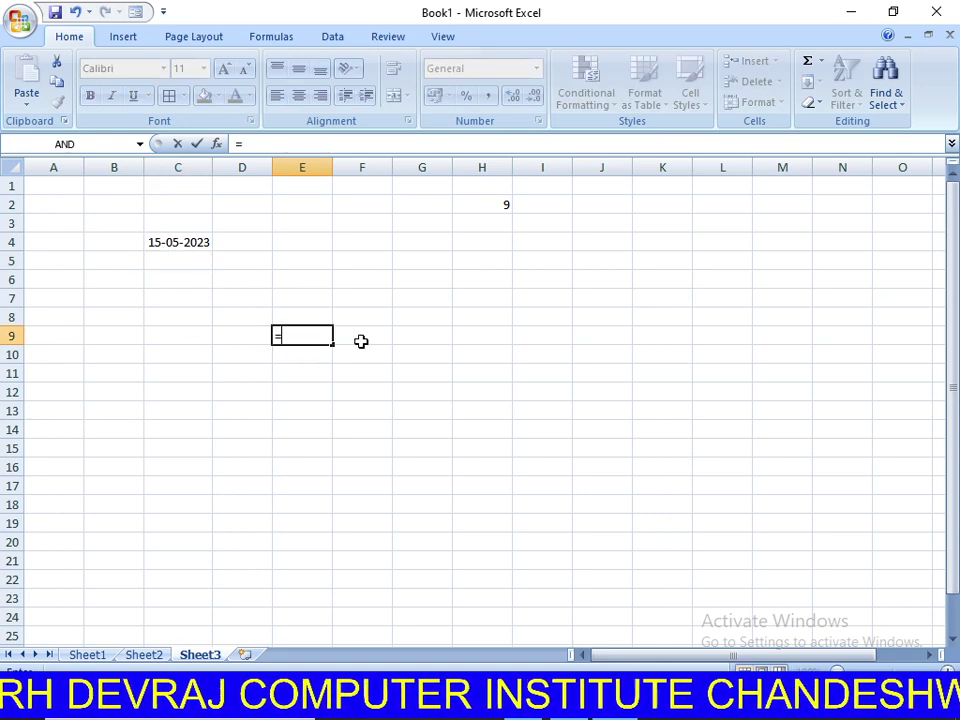
pyautogui.write('NOW')
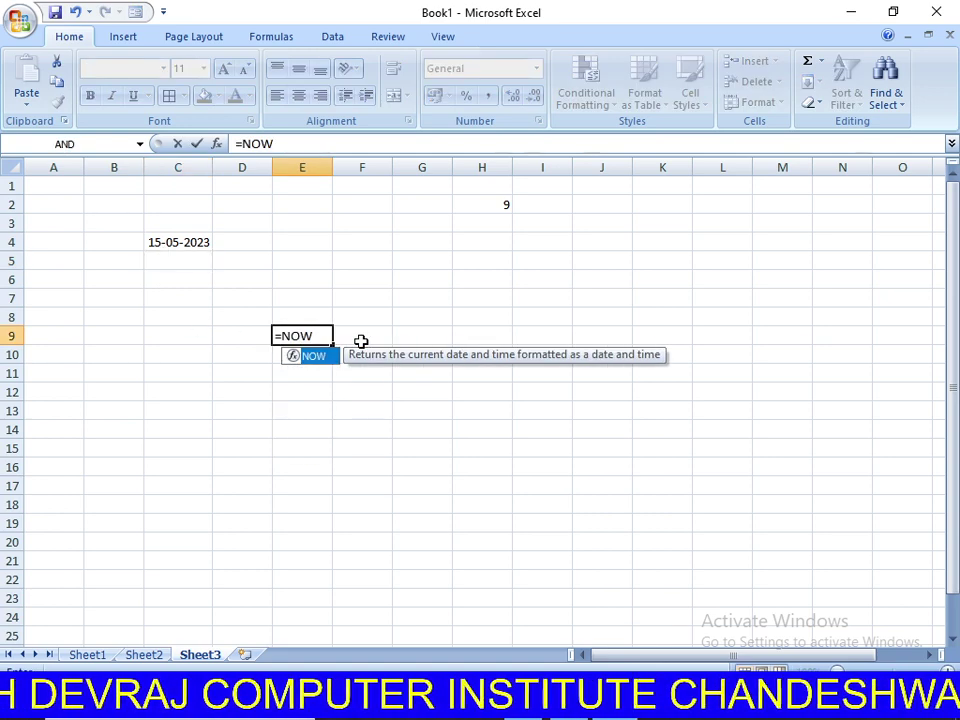
pyautogui.write('()')
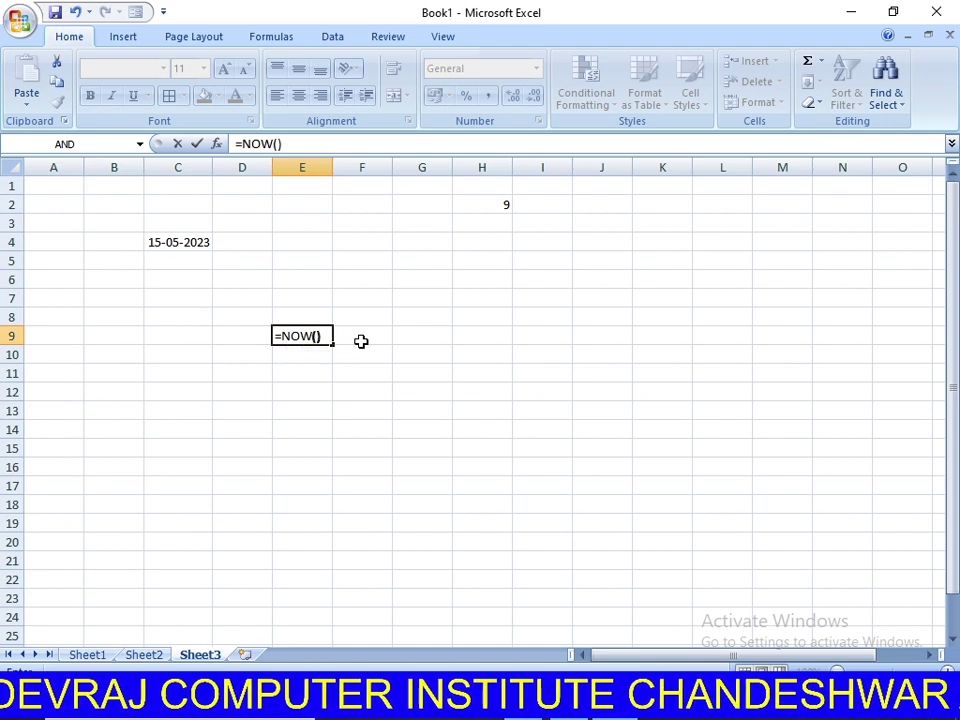
pyautogui.press('Return')
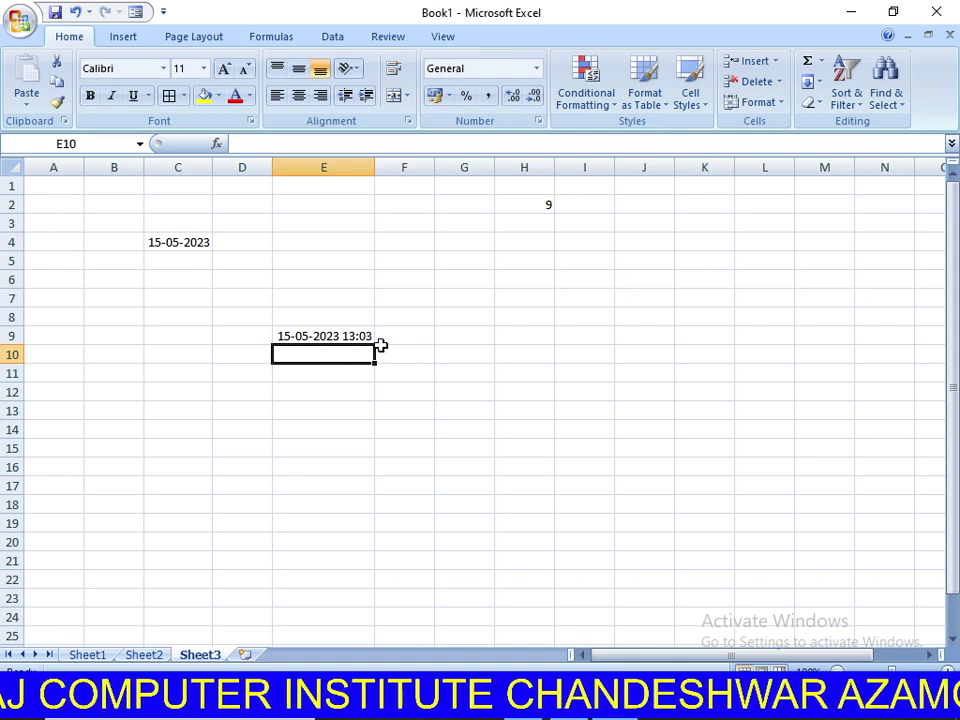
# Change H2 to 10 and clear the date results in C3:F13.
pyautogui.click(548, 204)
pyautogui.write('10')
pyautogui.click(576, 356)
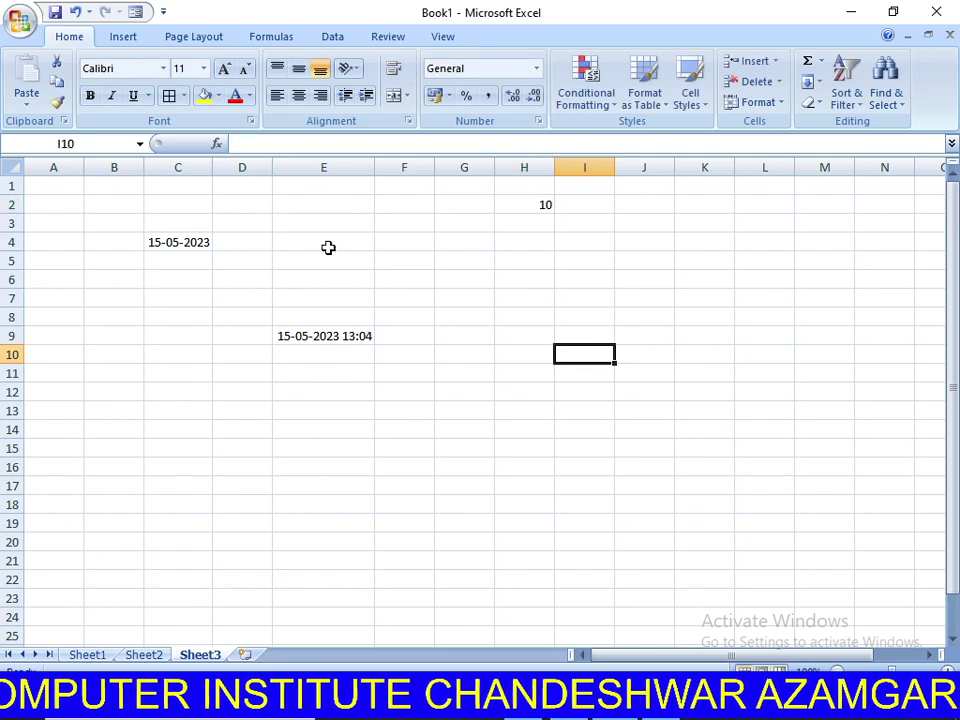
pyautogui.moveTo(191, 218); pyautogui.dragTo(407, 409)
pyautogui.press('Delete')
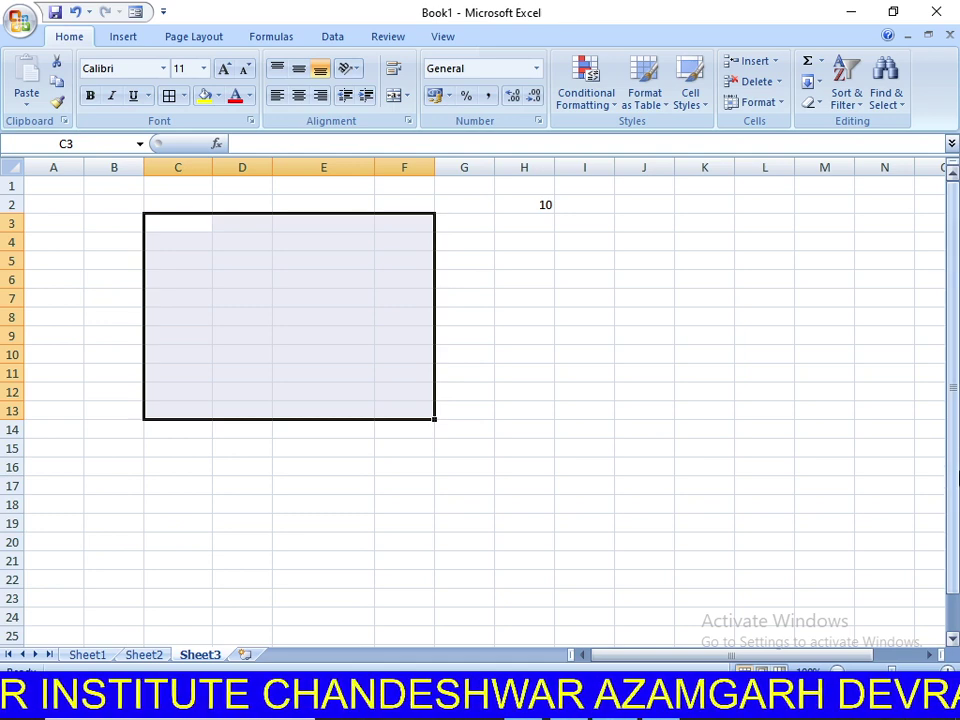
# Enter =LCM(45,63,23) in F6, returning 7245, and select F3:F8.
pyautogui.click(524, 380)
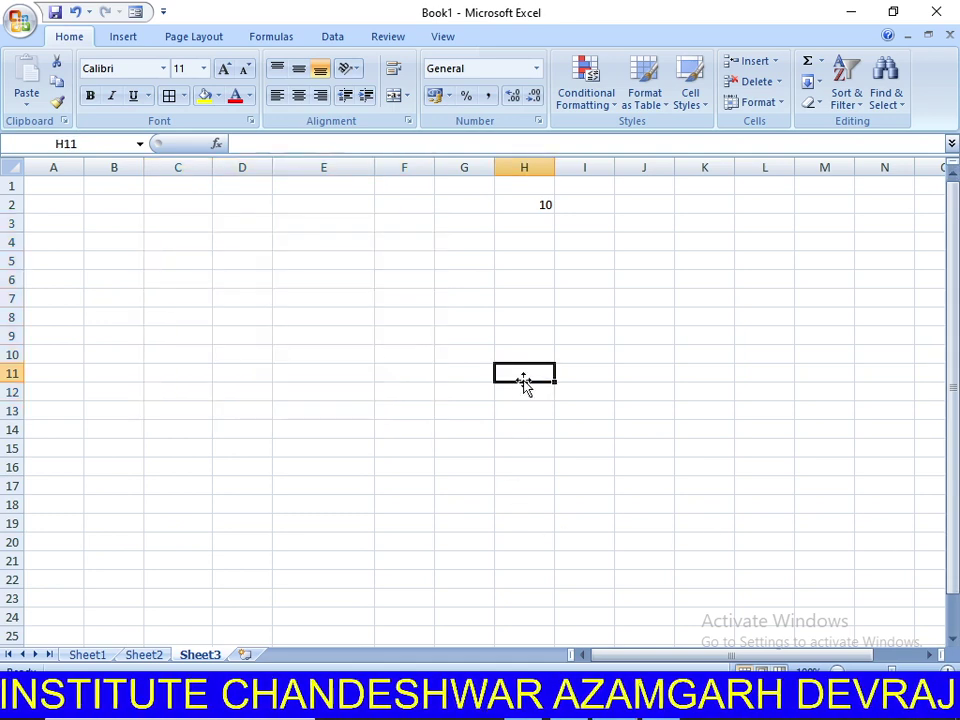
pyautogui.click(390, 276)
pyautogui.write('=')
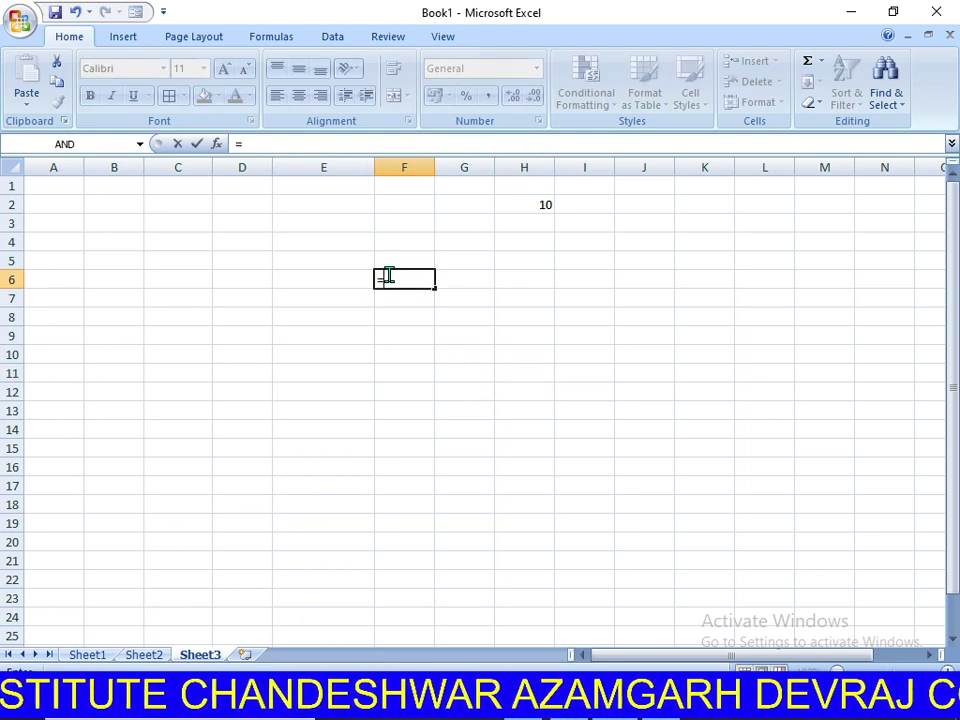
pyautogui.write('L')
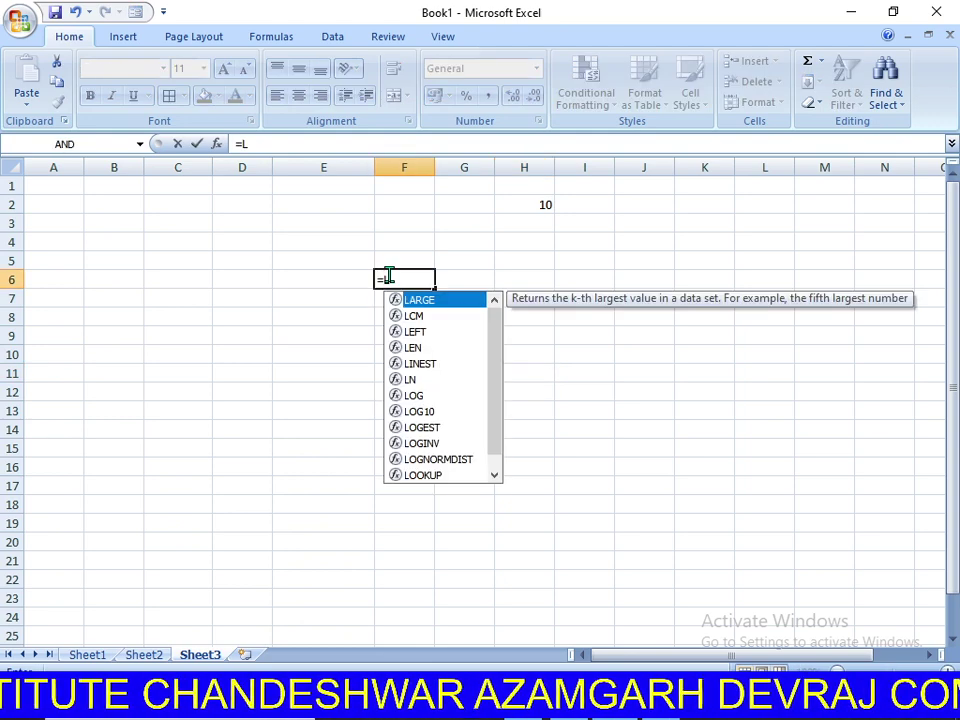
pyautogui.write('CM')
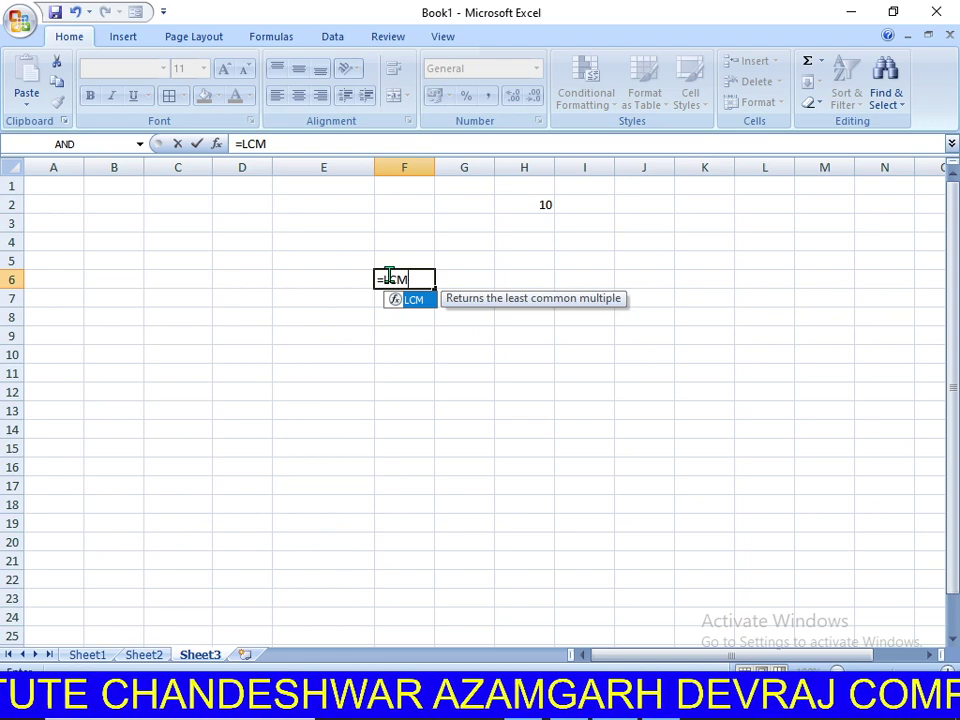
pyautogui.write('(')
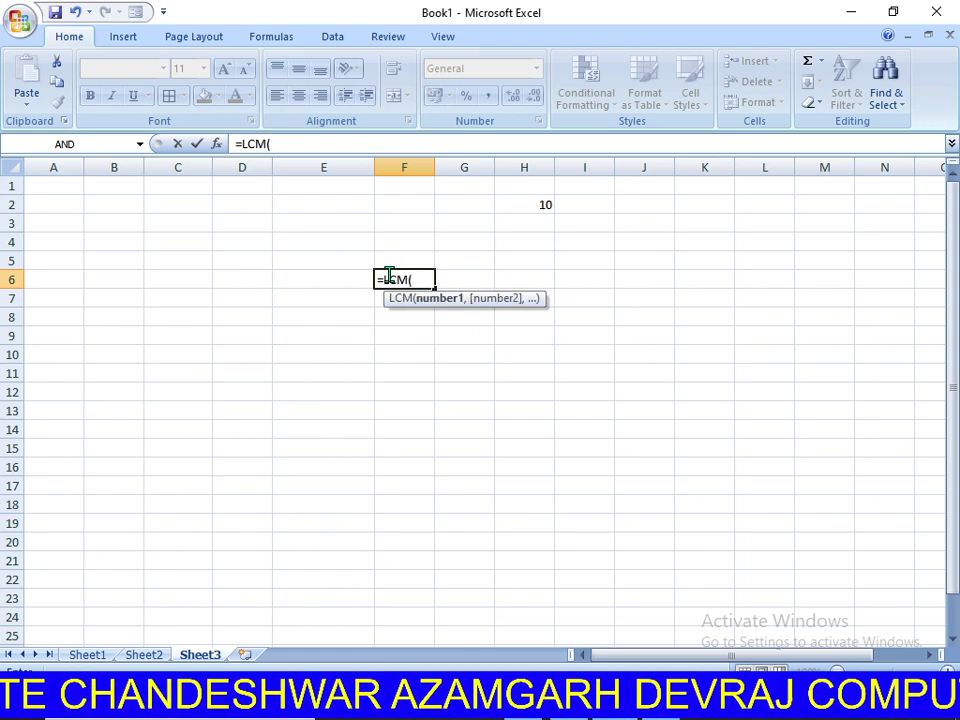
pyautogui.write('45')
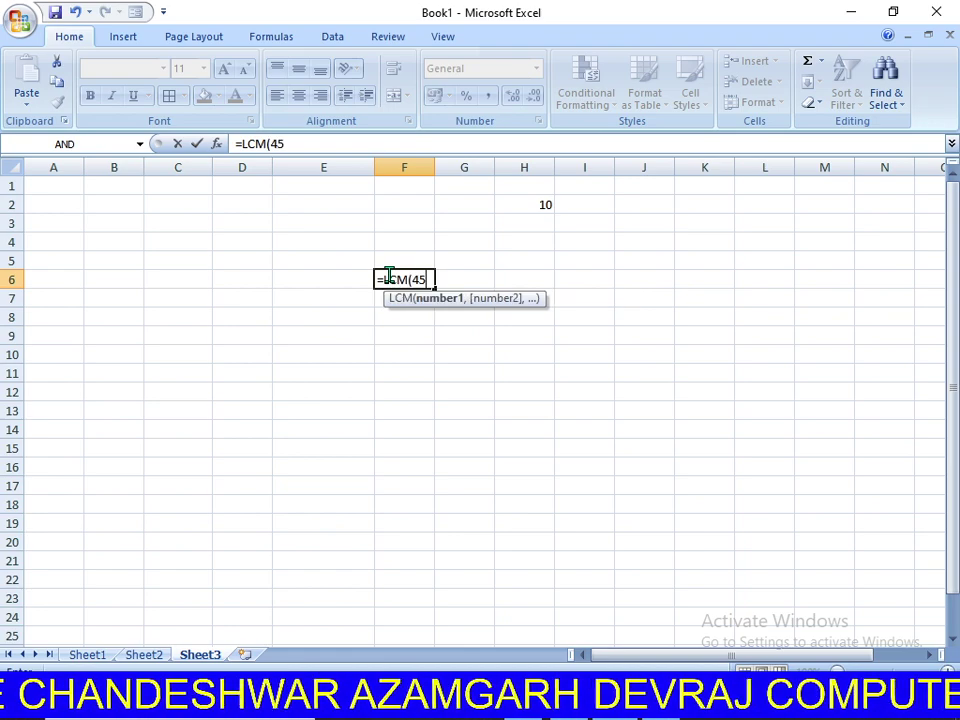
pyautogui.write(',')
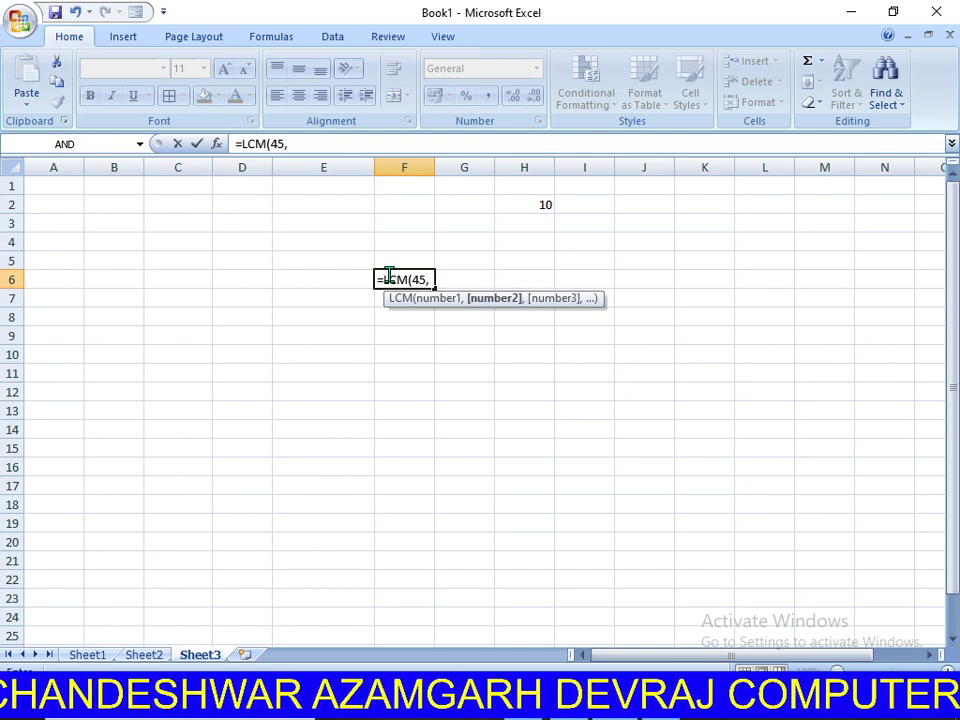
pyautogui.write('63')
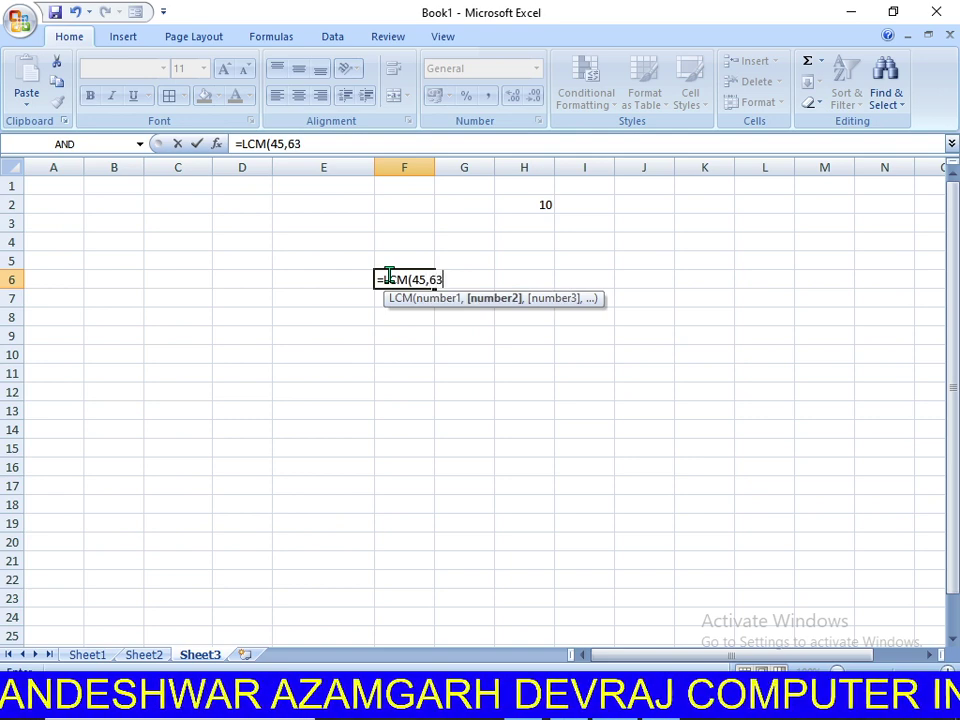
pyautogui.write(',23')
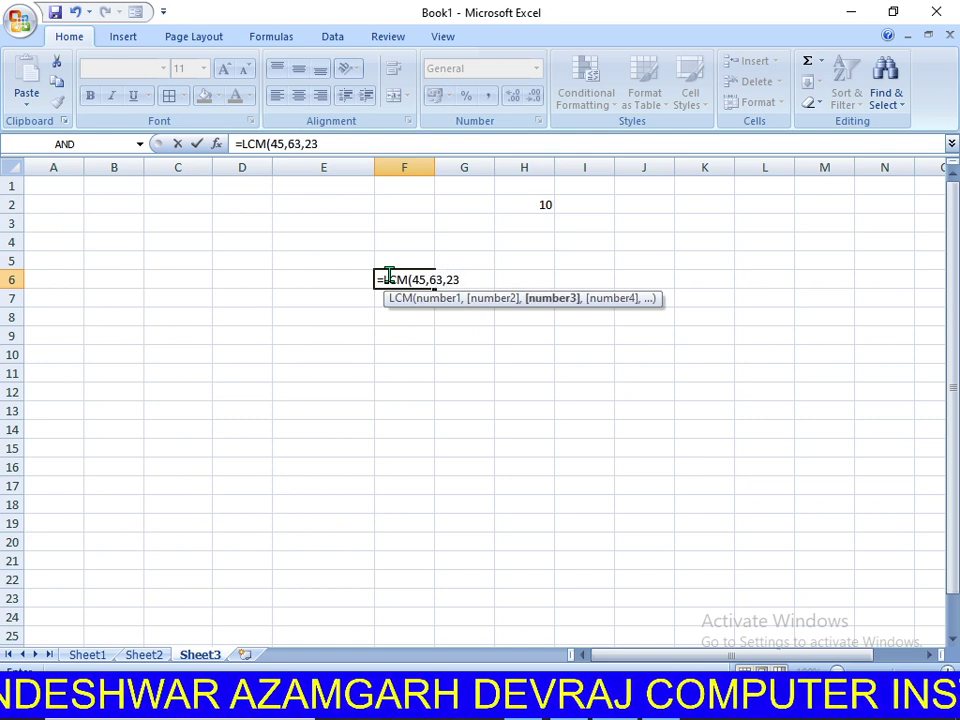
pyautogui.write(')')
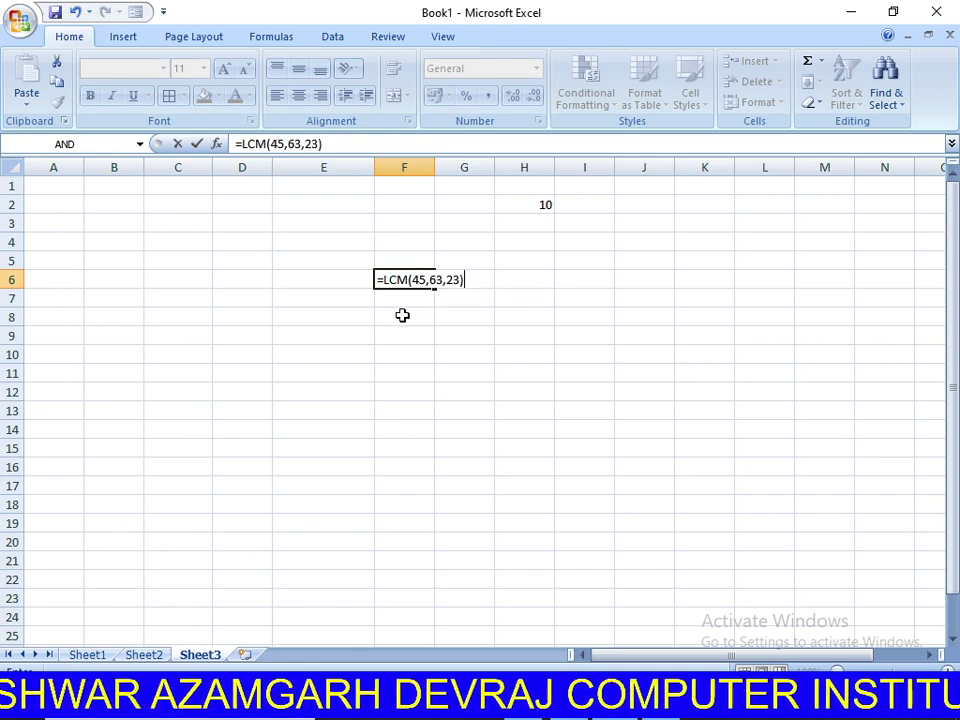
pyautogui.press('Return')
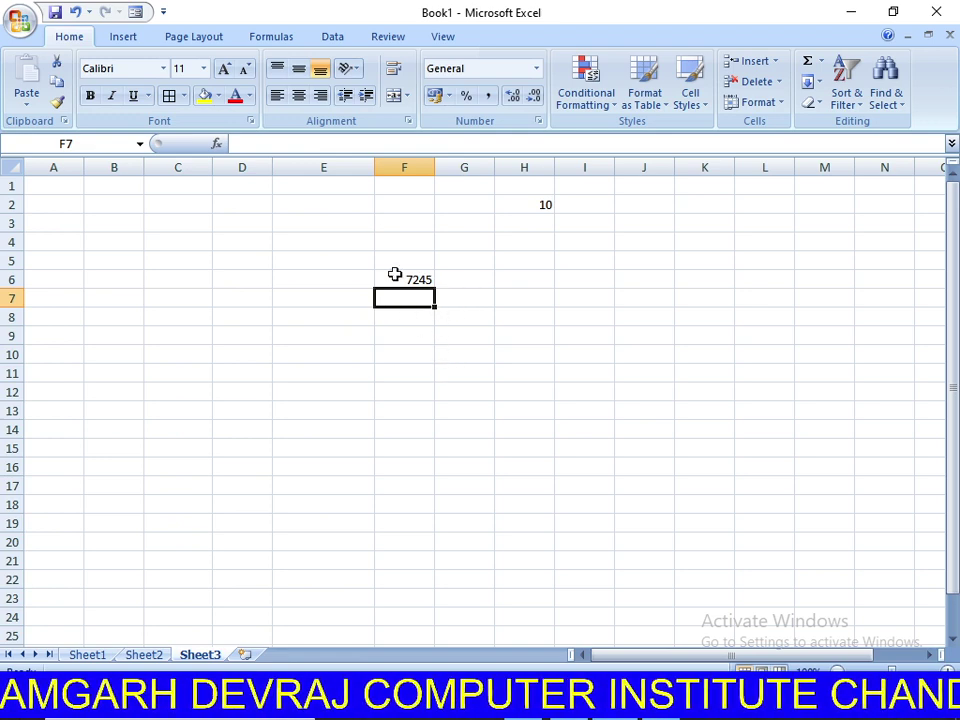
pyautogui.moveTo(398, 224)
pyautogui.mouseDown()
pyautogui.moveTo(431, 366)
pyautogui.moveTo(425, 311)
pyautogui.mouseUp()
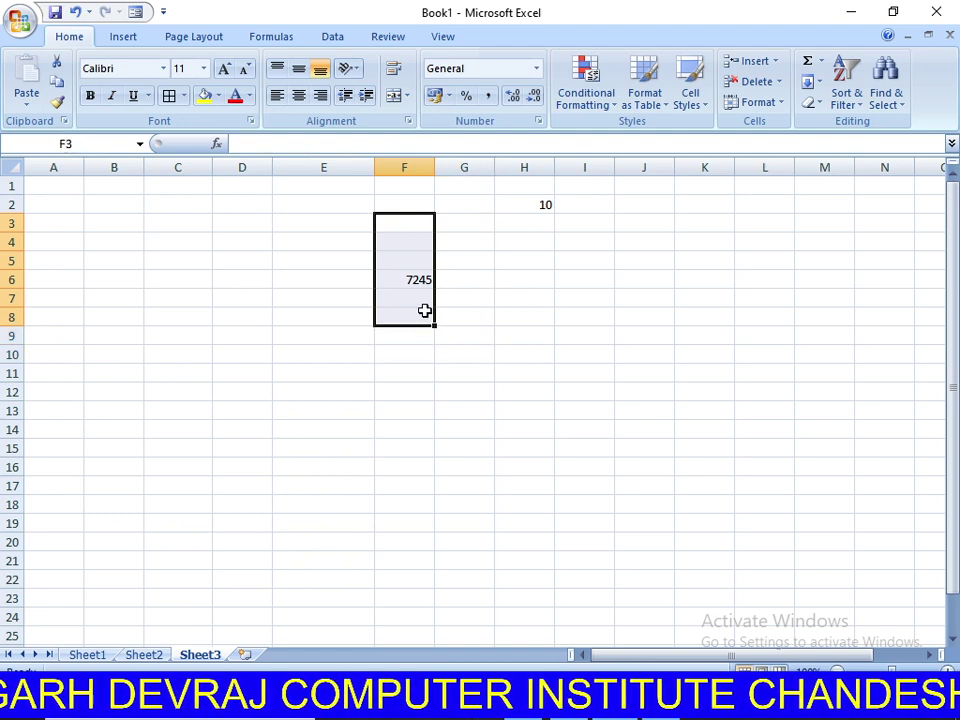